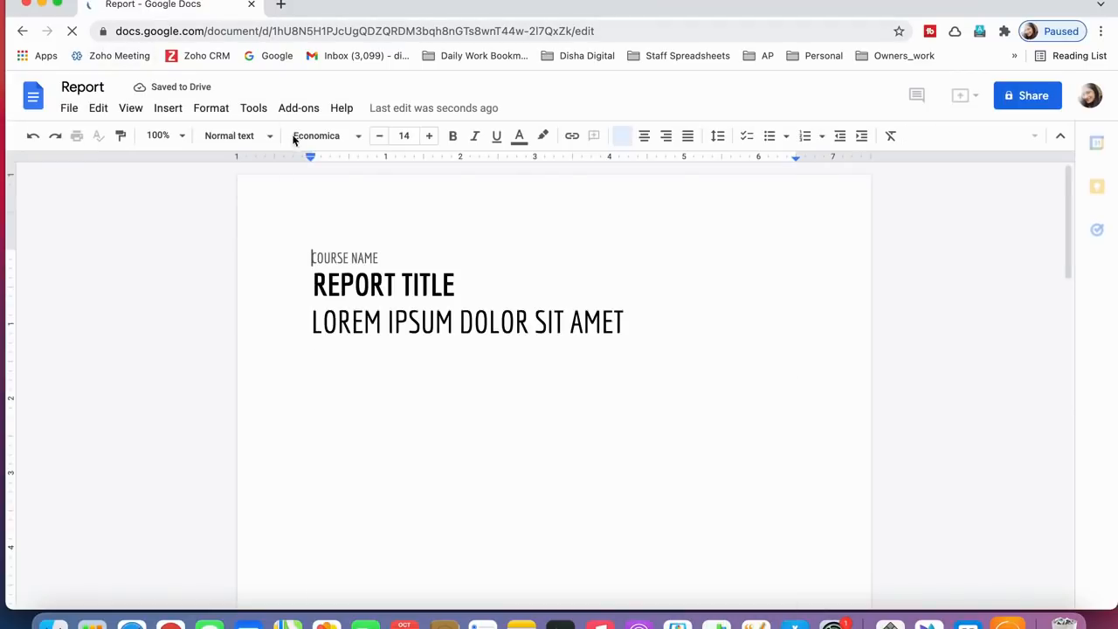
Step: Look through the two-page report template from title to last section, dismissing the Grammarly sign-up pop-up
scroll(317, 275, "down", 5)
scroll(316, 275, "down", 4)
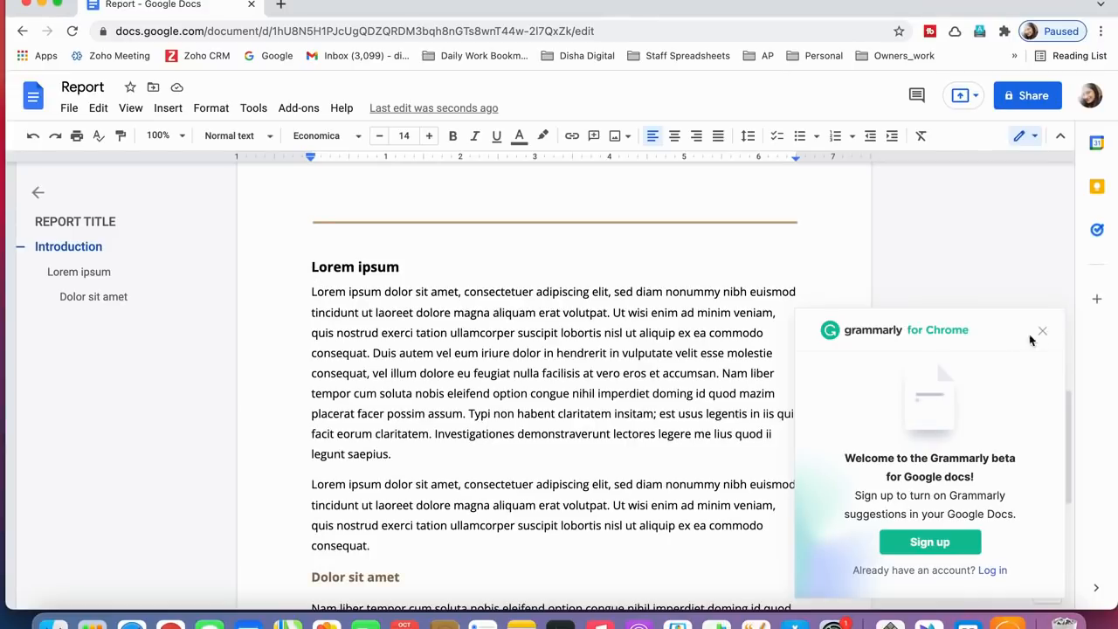
left_click(1042, 331)
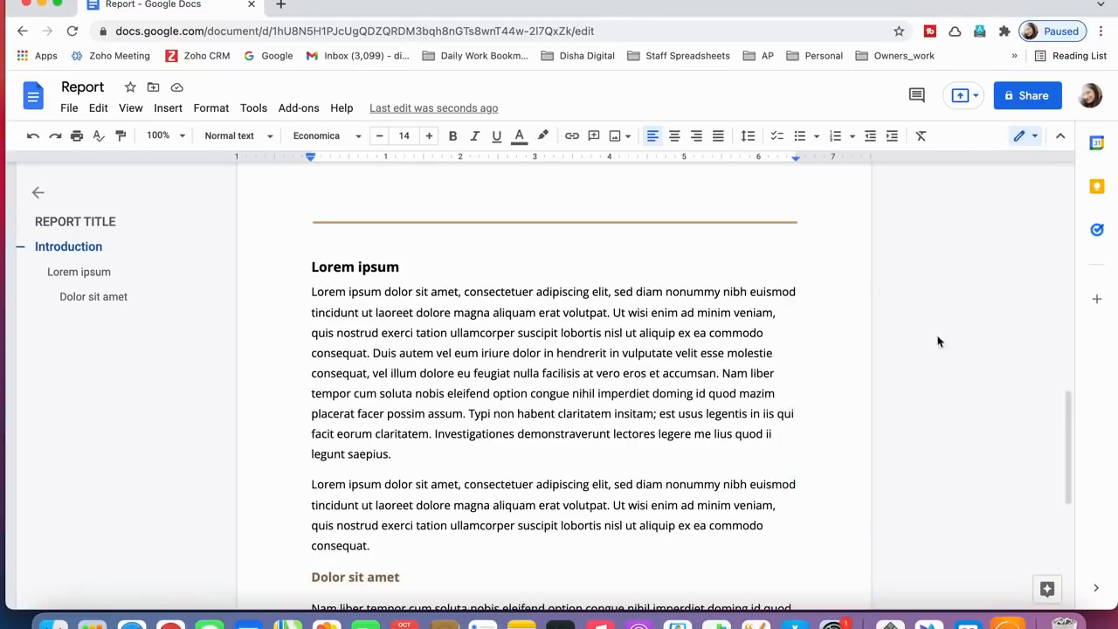
scroll(539, 351, "down", 5)
scroll(539, 350, "up", 15)
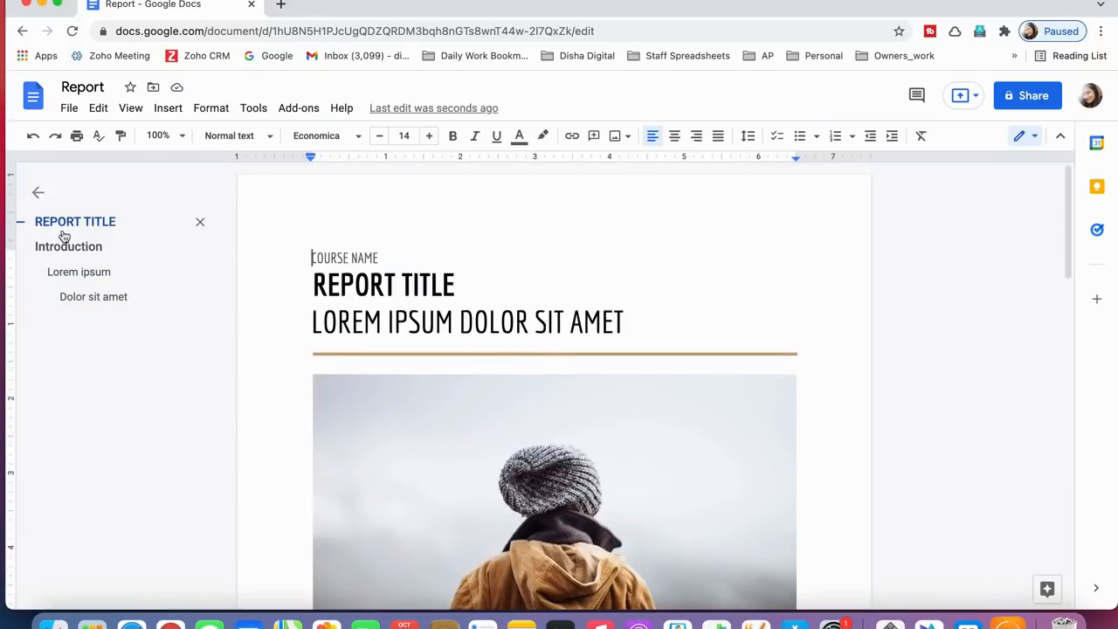
scroll(408, 292, "down", 10)
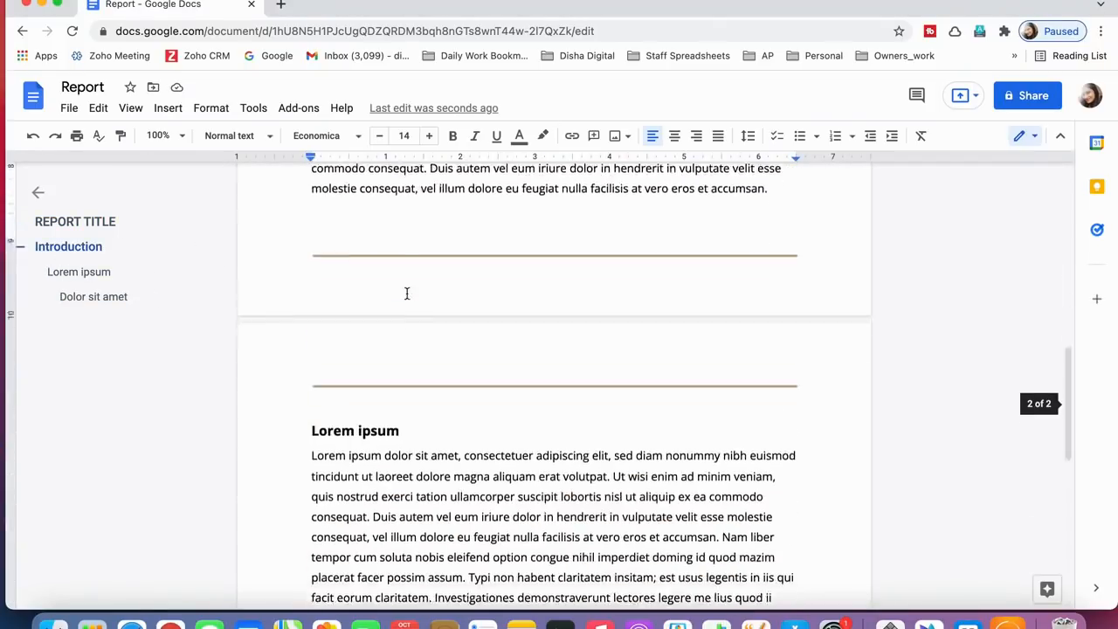
scroll(407, 293, "down", 5)
scroll(407, 293, "up", 15)
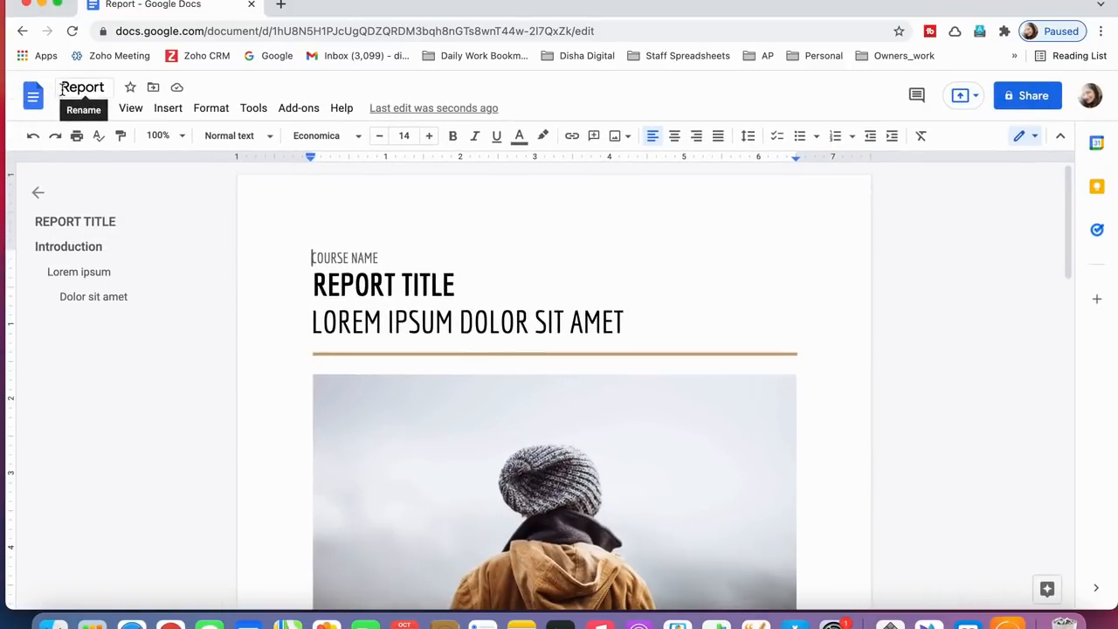
Step: Rename the document as "Test reports"
left_click(98, 91)
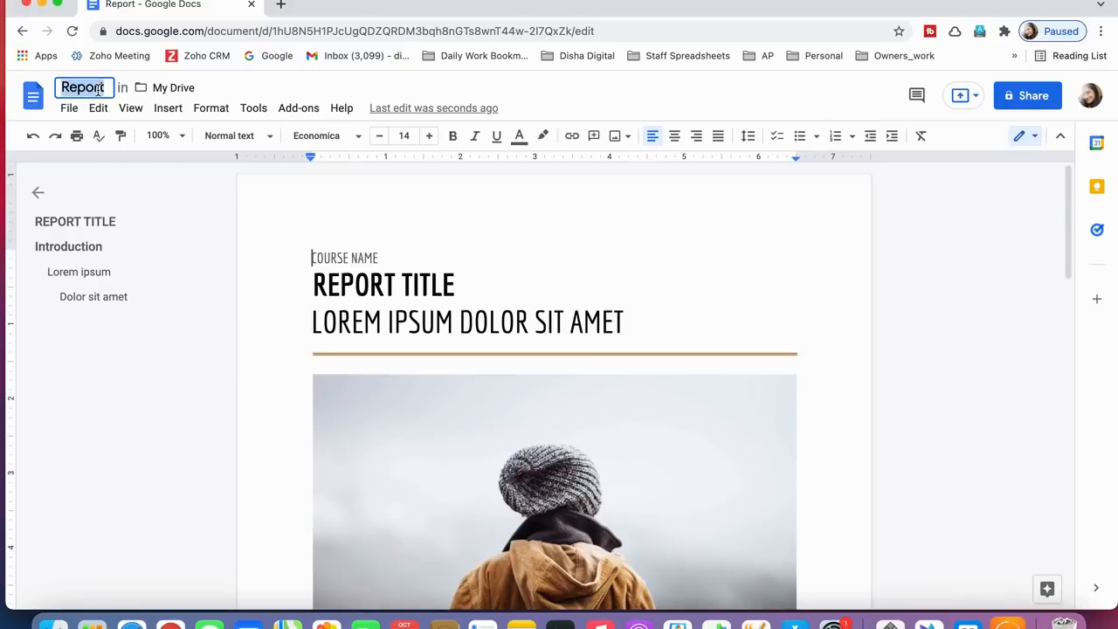
left_click(109, 88)
key("BackSpace")
key("BackSpace")
key("BackSpace")
key("BackSpace")
key("BackSpace")
key("BackSpace")
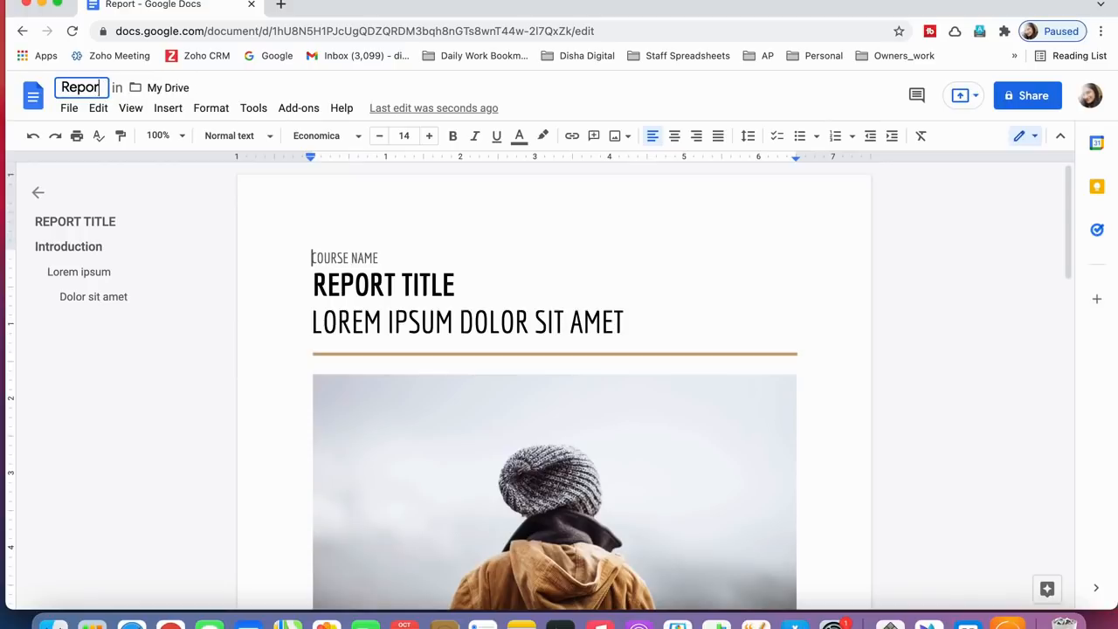
type("Test reports")
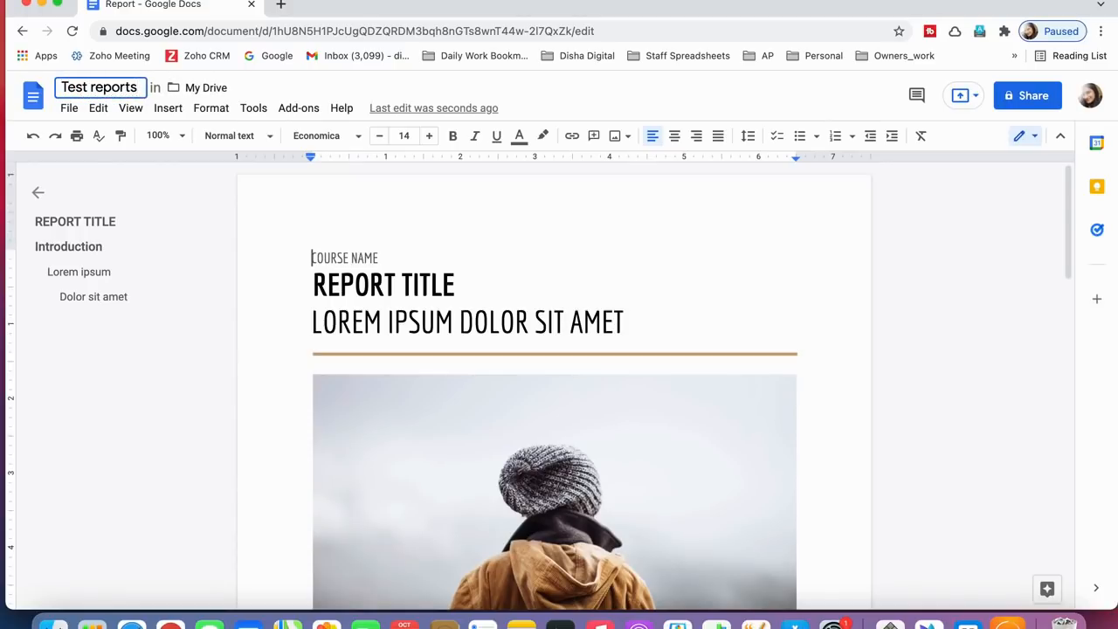
left_click(419, 321)
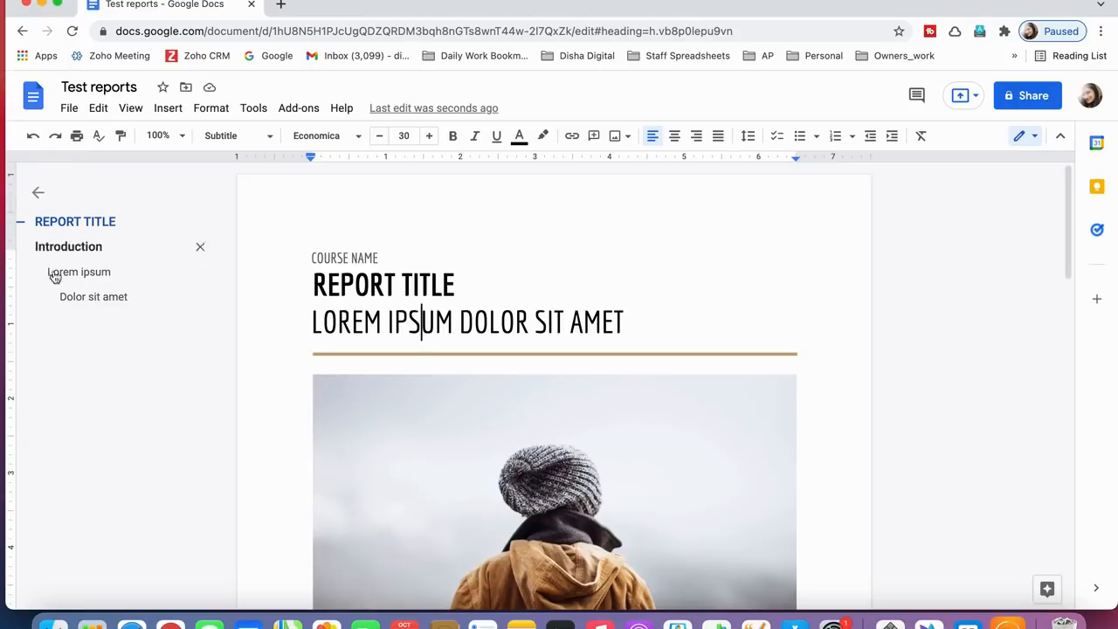
Step: Collapse and reopen the document outline, and examine how its entries match the report's headings across both pages
left_click(38, 196)
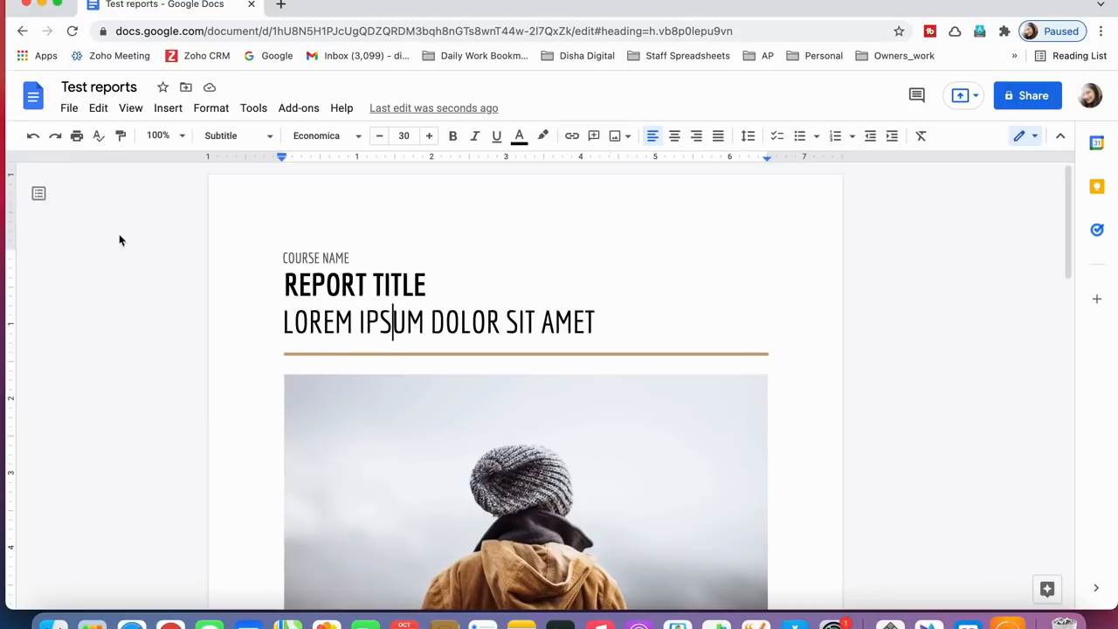
left_click(39, 196)
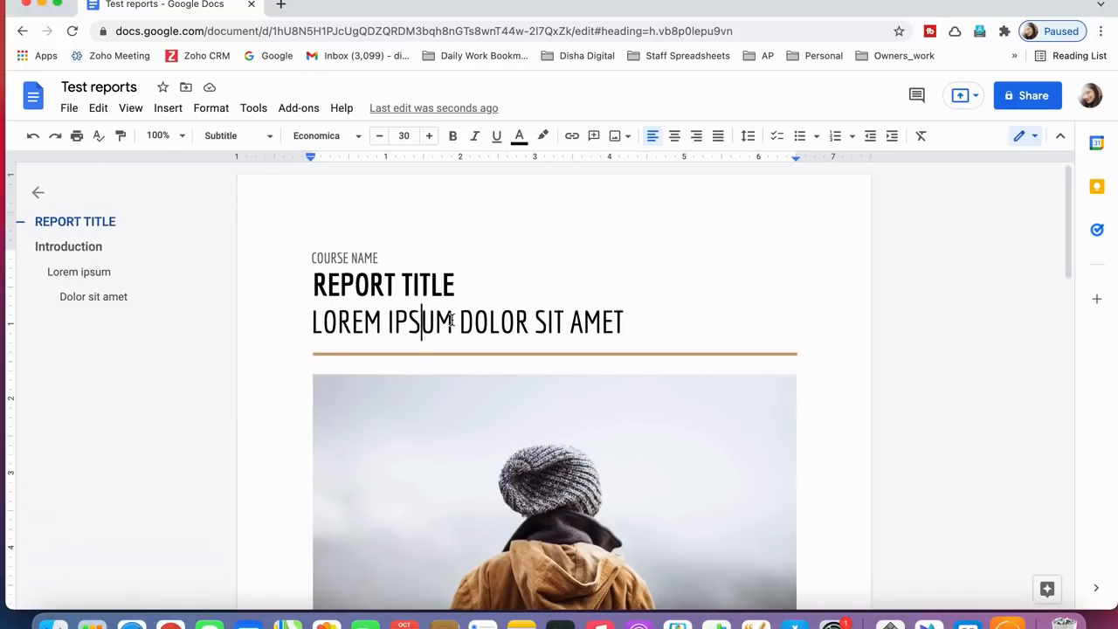
scroll(452, 320, "down", 10)
scroll(452, 319, "down", 10)
scroll(452, 320, "up", 15)
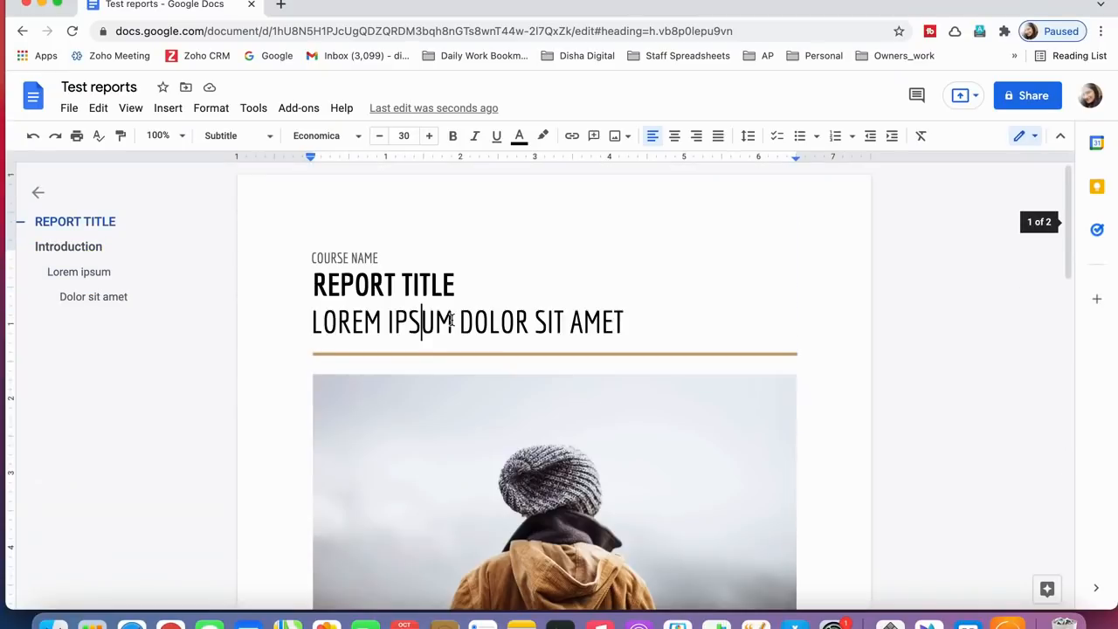
scroll(406, 339, "down", 10)
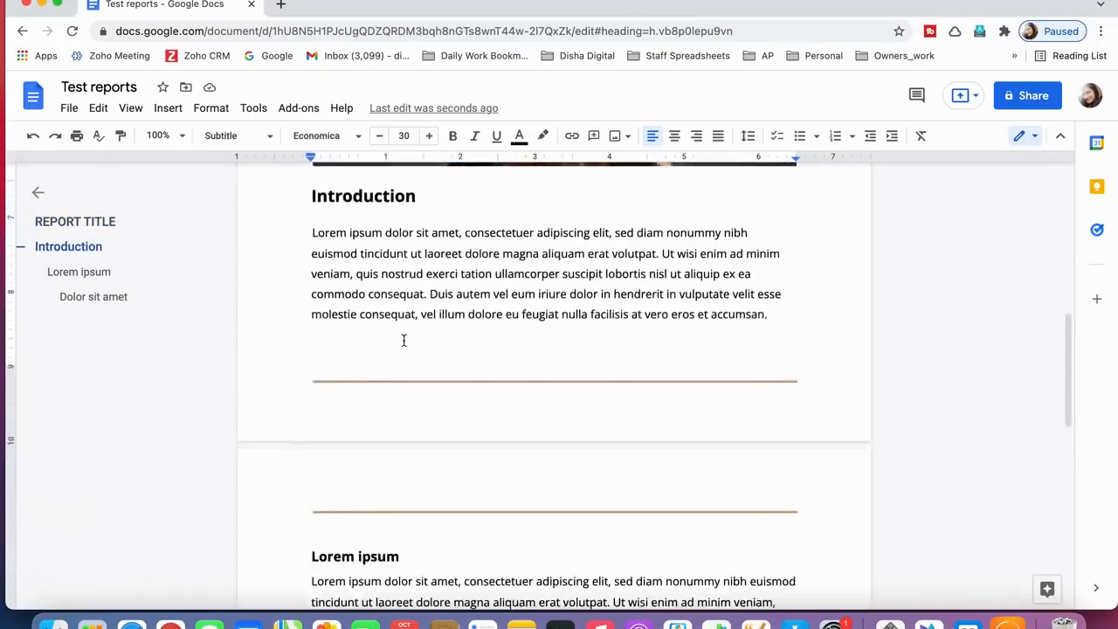
scroll(402, 339, "down", 3)
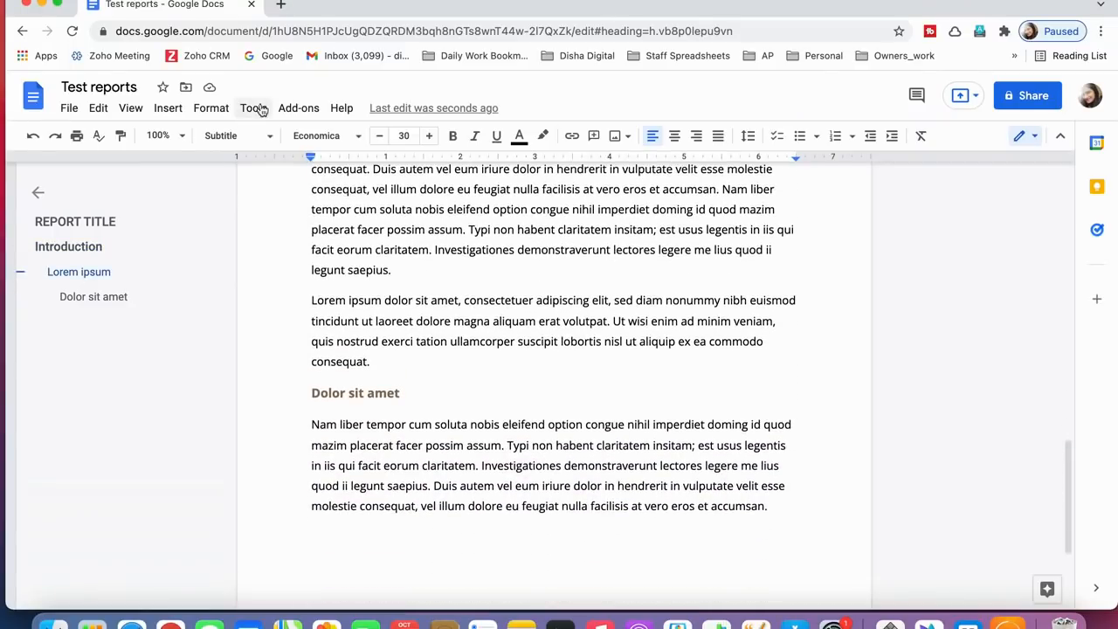
scroll(444, 234, "up", 10)
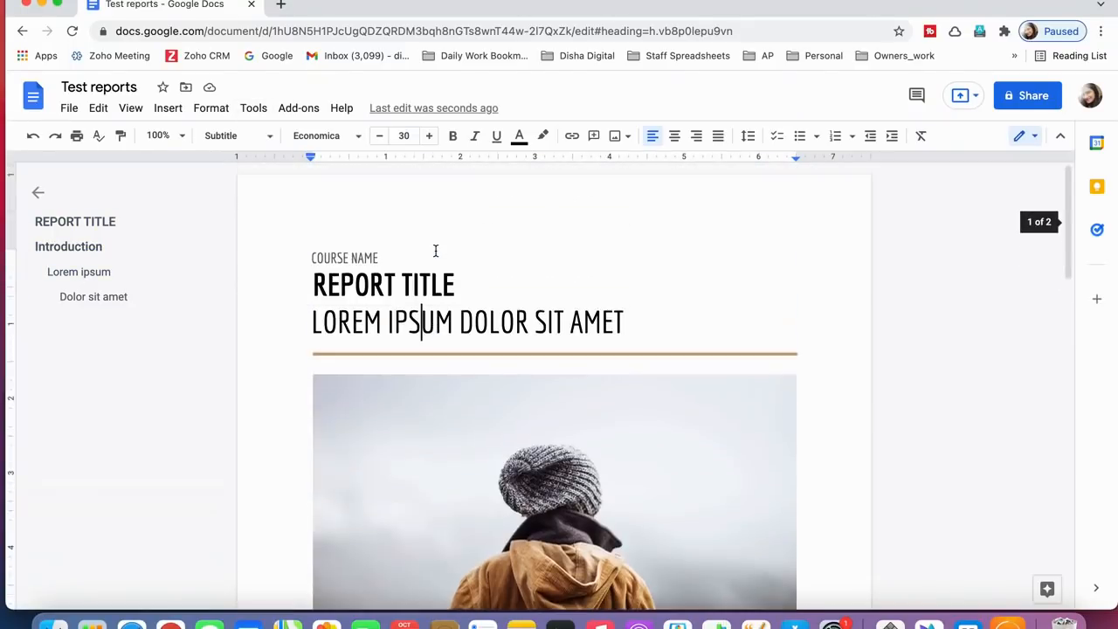
scroll(400, 284, "down", 15)
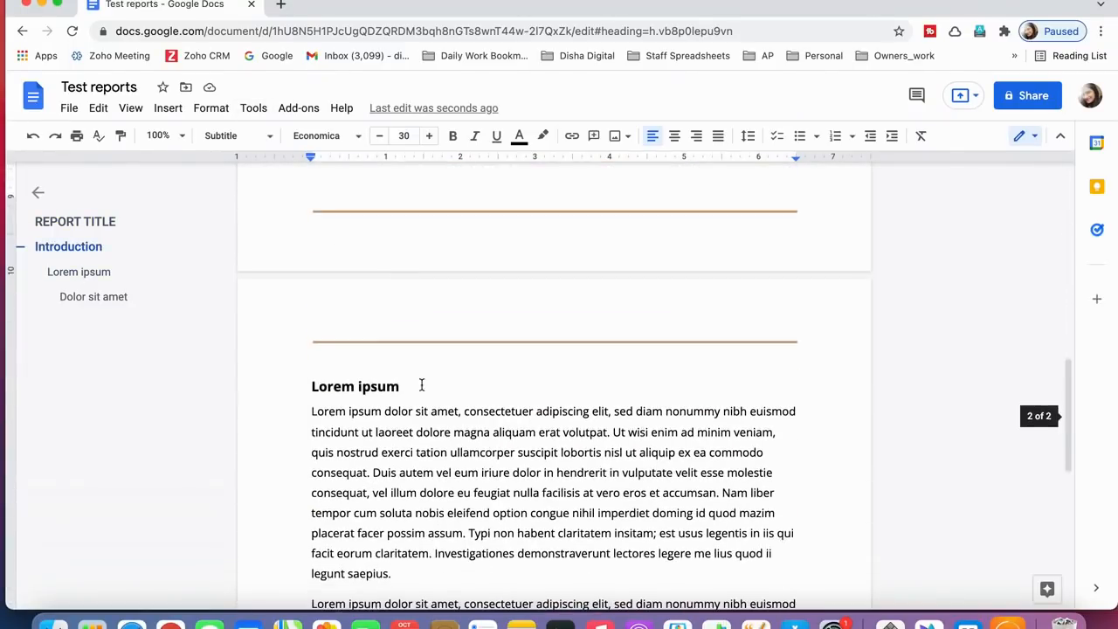
left_click(420, 383)
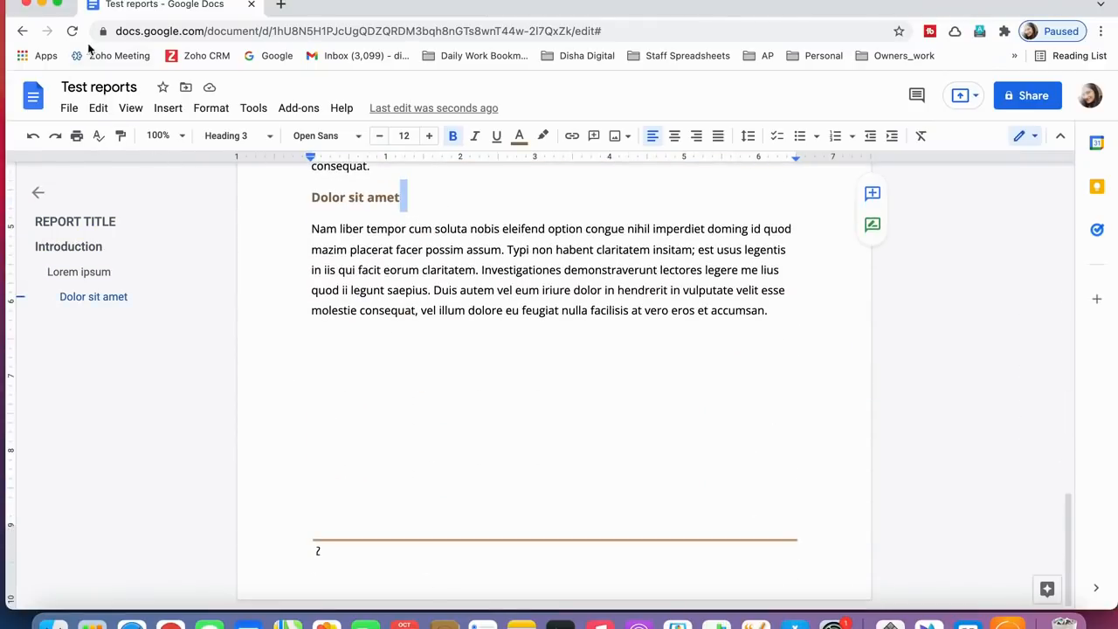
Step: Leave the report and open the Google Docs home page at docs.google.com
left_click(128, 30)
type("docs.")
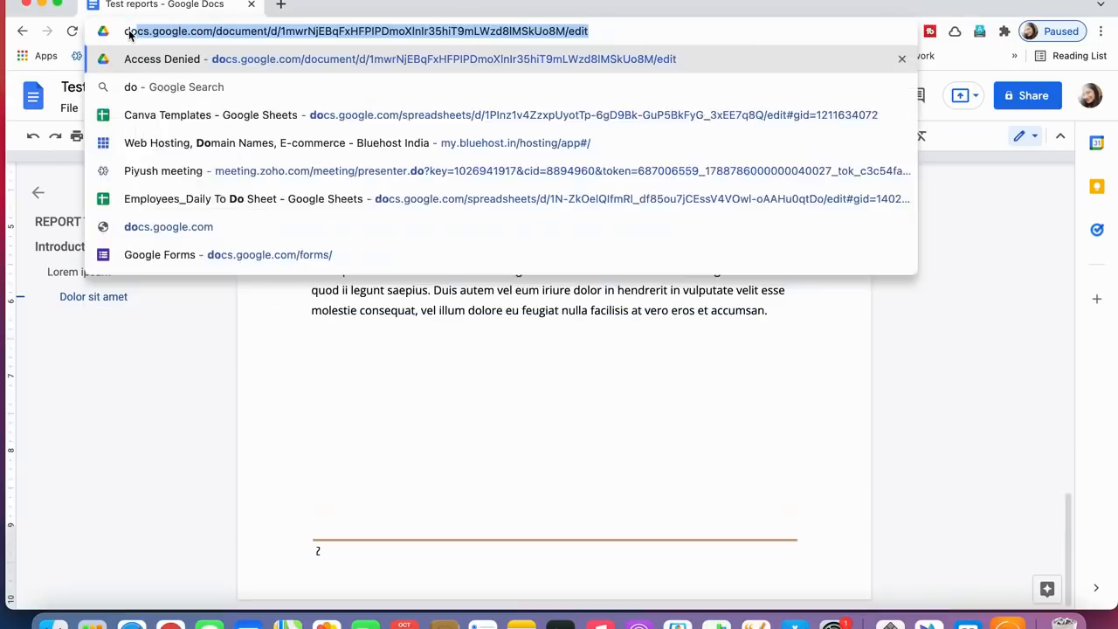
key("Return")
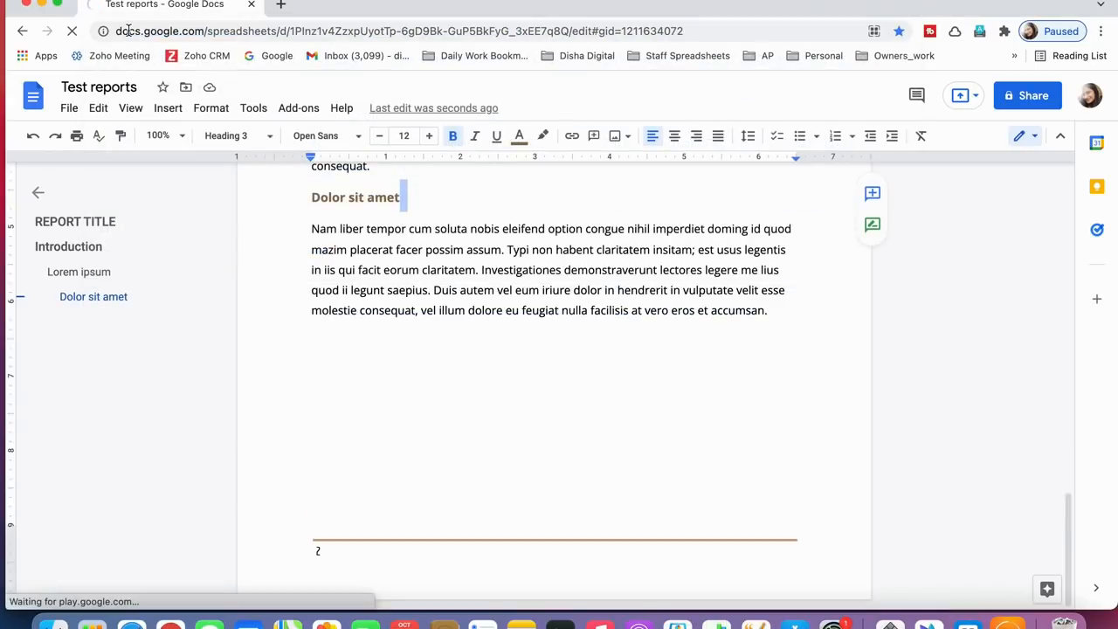
left_click(130, 33)
left_click(205, 31)
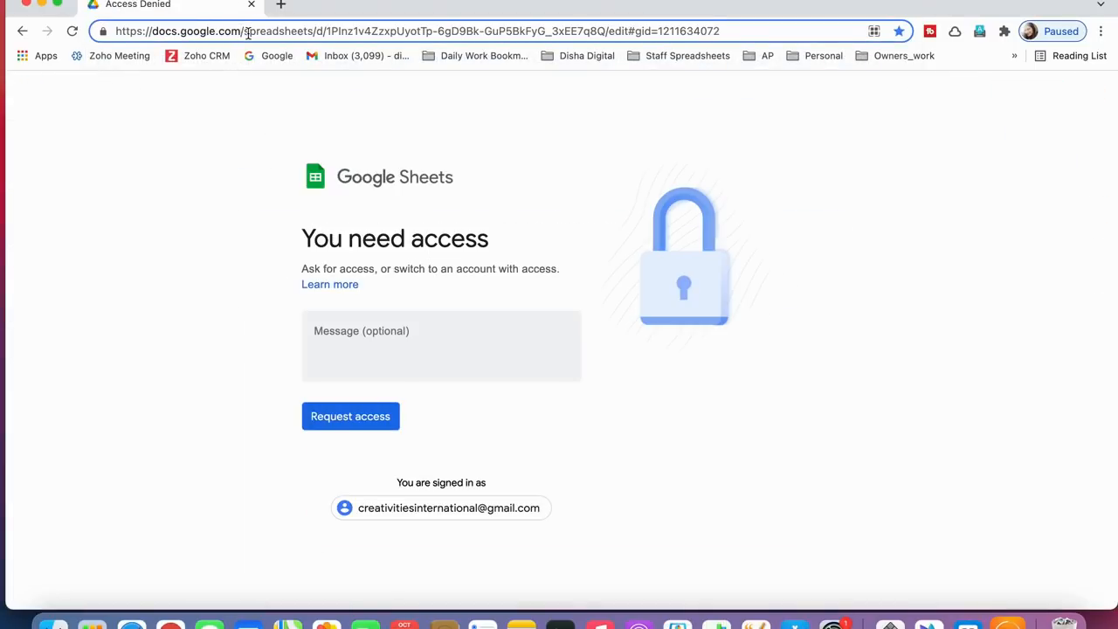
left_click_drag(248, 33, 365, 33)
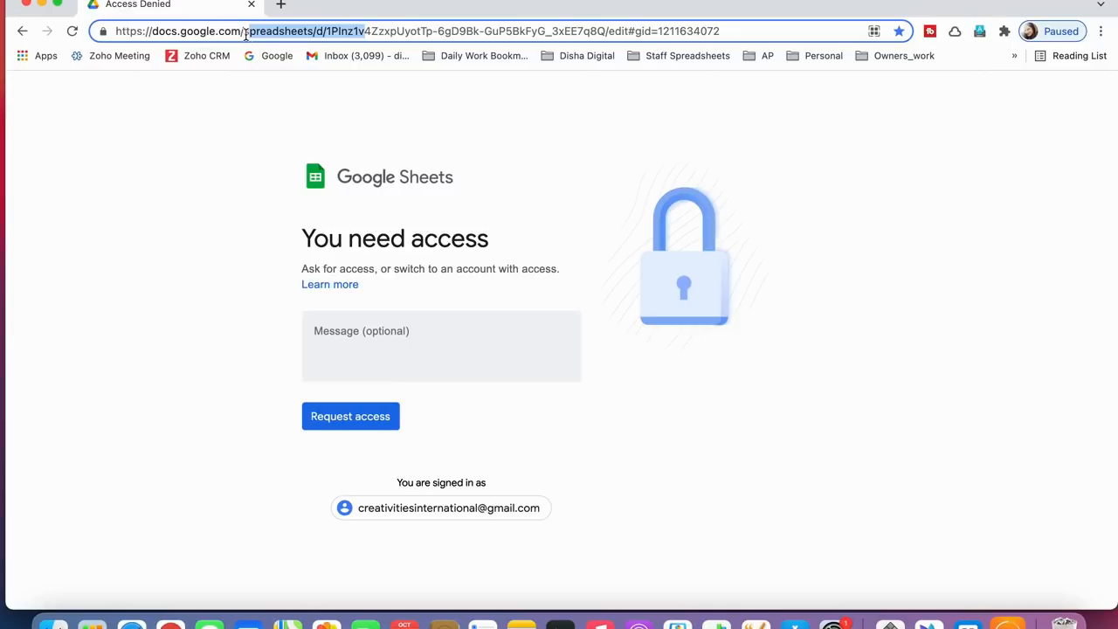
left_click_drag(248, 35, 952, 56)
key("BackSpace")
key("Return")
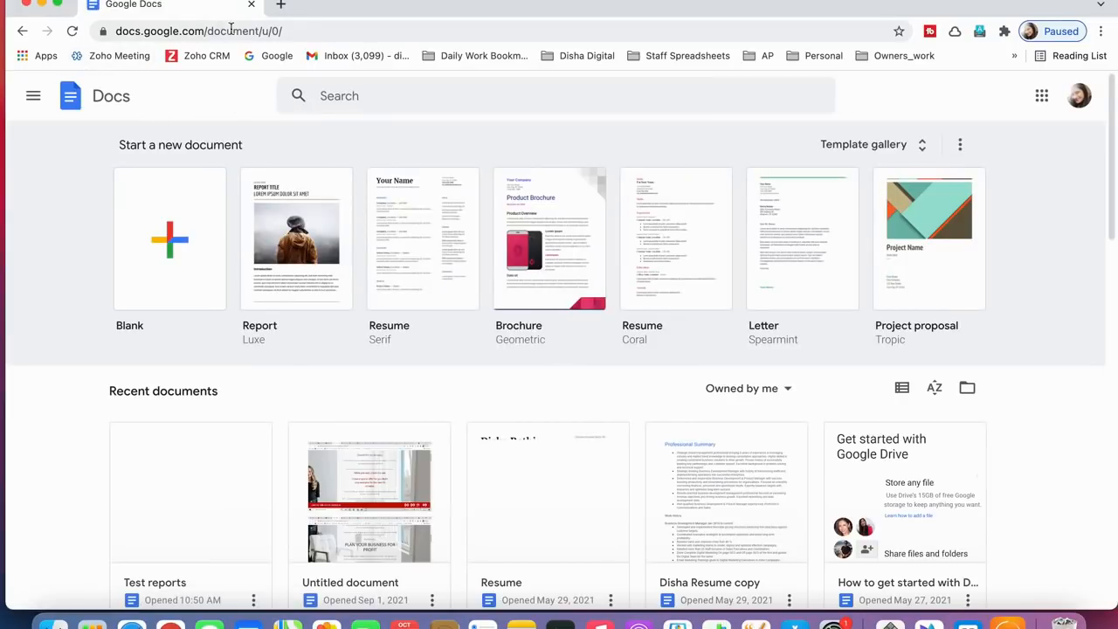
Step: Create a blank document and add "Index 1" as its first line in the Heading 1 style
left_click(146, 244)
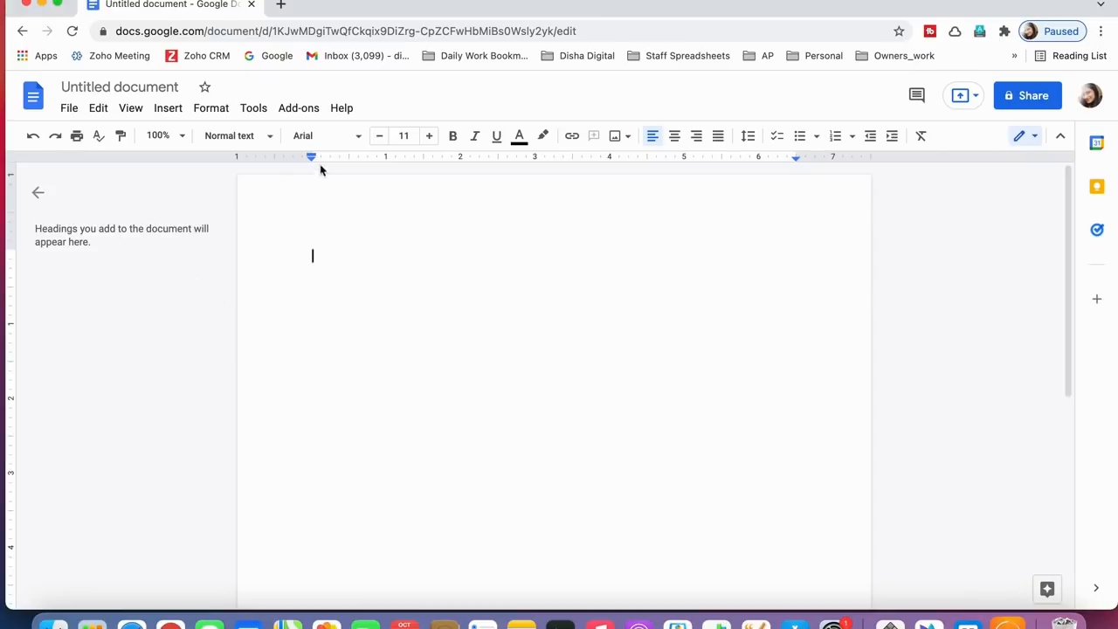
left_click(264, 141)
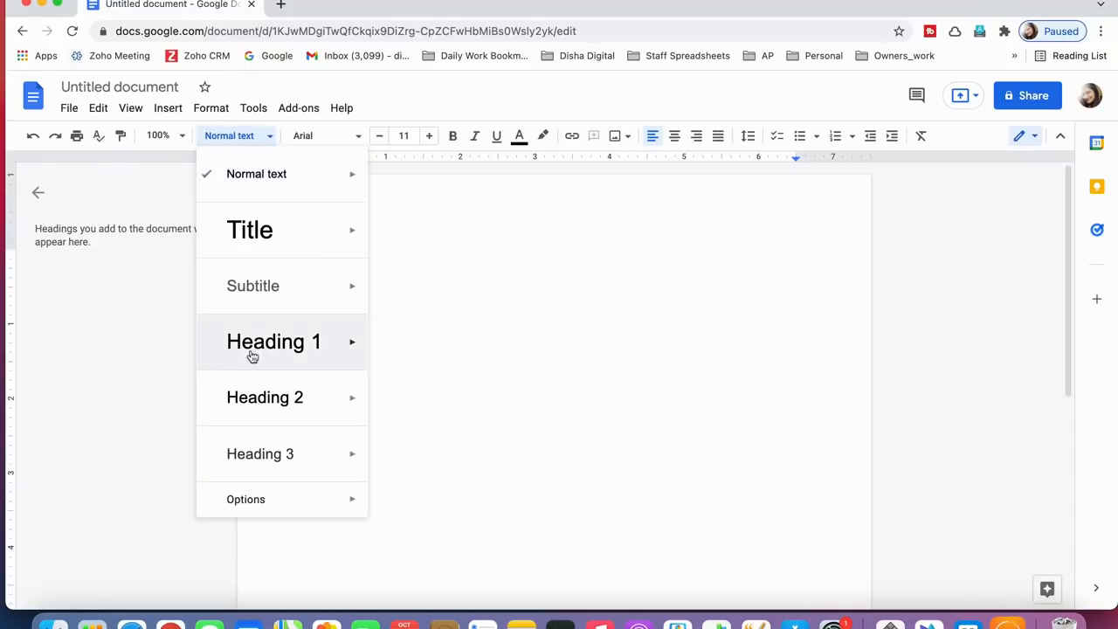
left_click(288, 345)
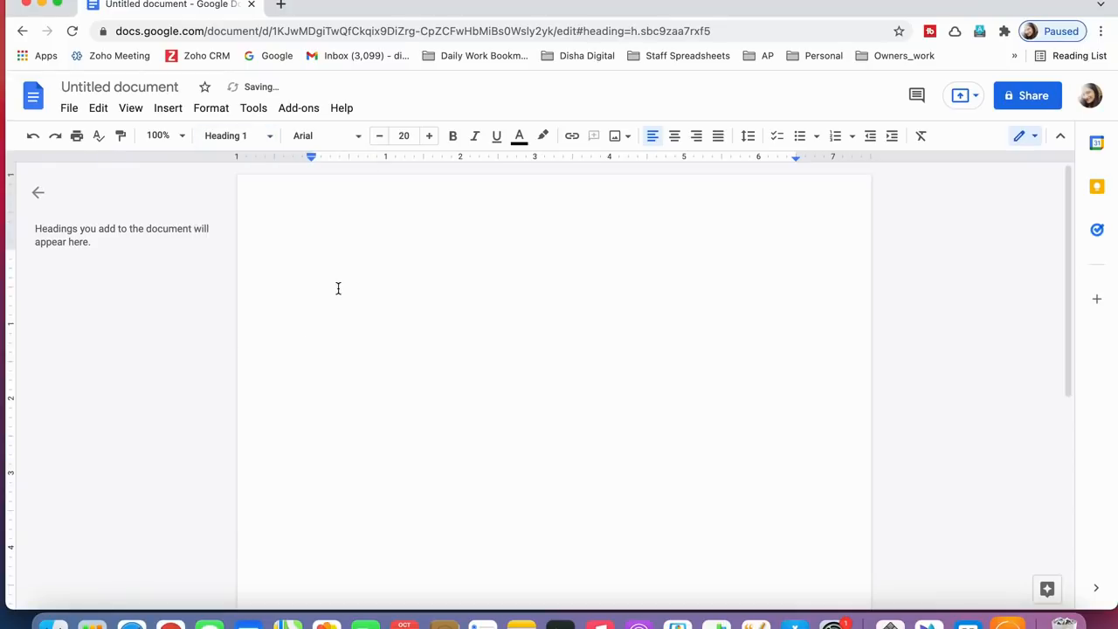
type("Index")
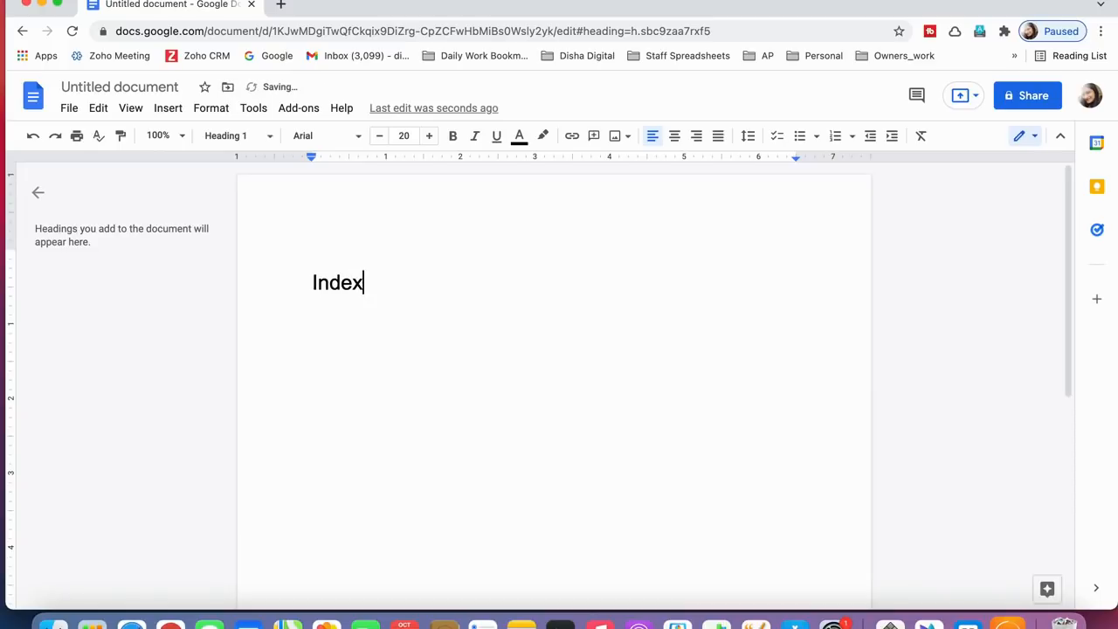
type(" 1")
key("Return")
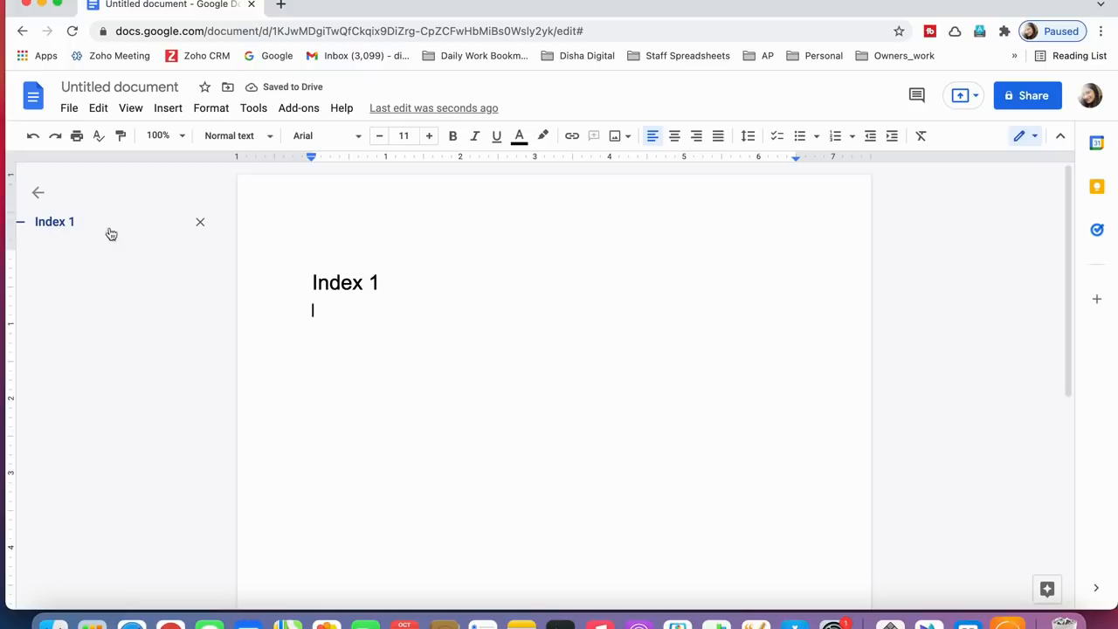
Step: Add "Index 1.1" below the first heading in the Heading 2 style
left_click(248, 138)
left_click(280, 399)
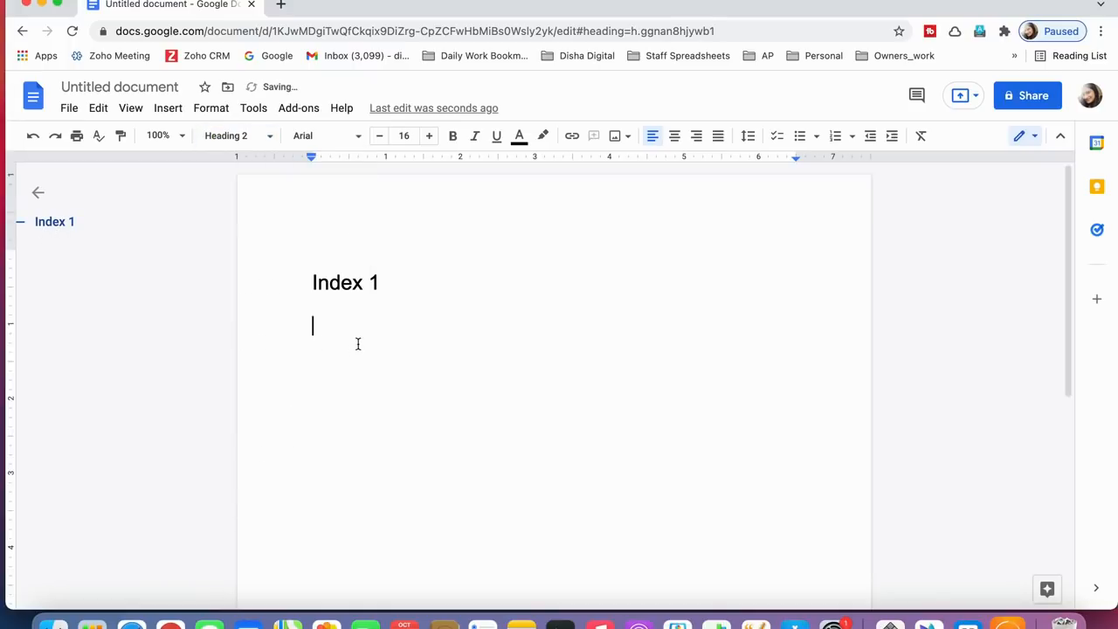
type("Index 1.1")
key("Return")
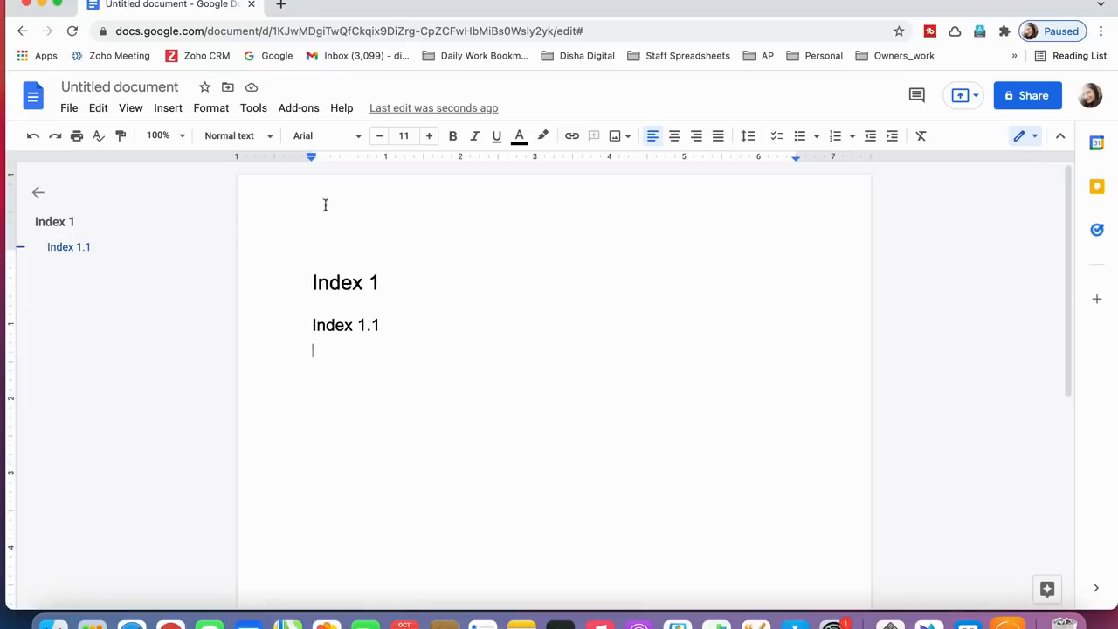
Step: Add "Index 1.2" below the second heading in the Heading 3 style
left_click(266, 136)
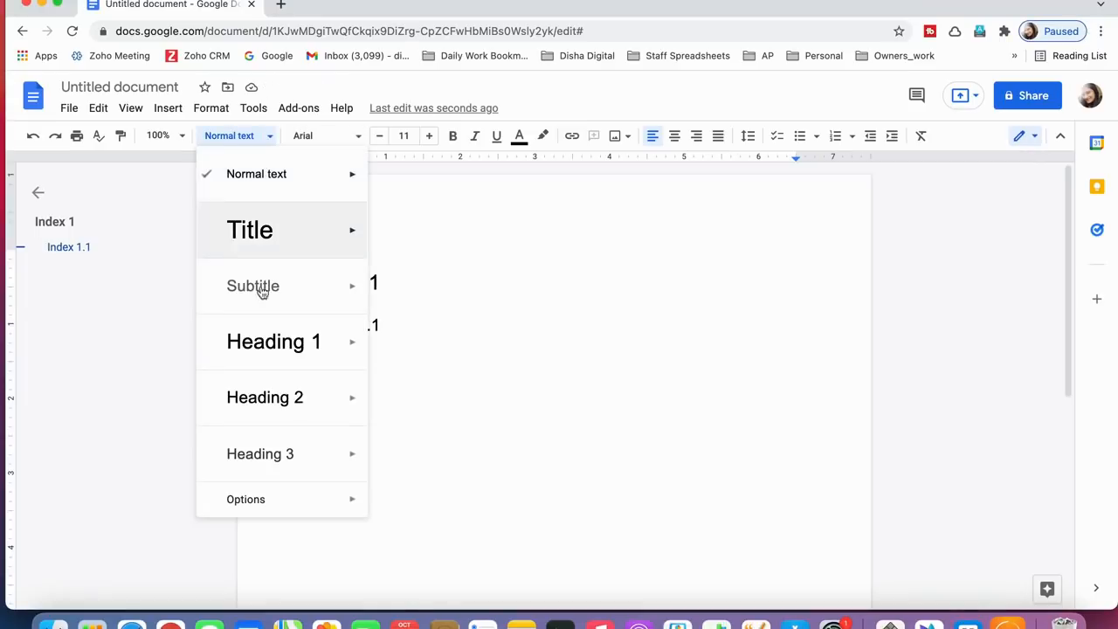
left_click(281, 463)
type("Index 1")
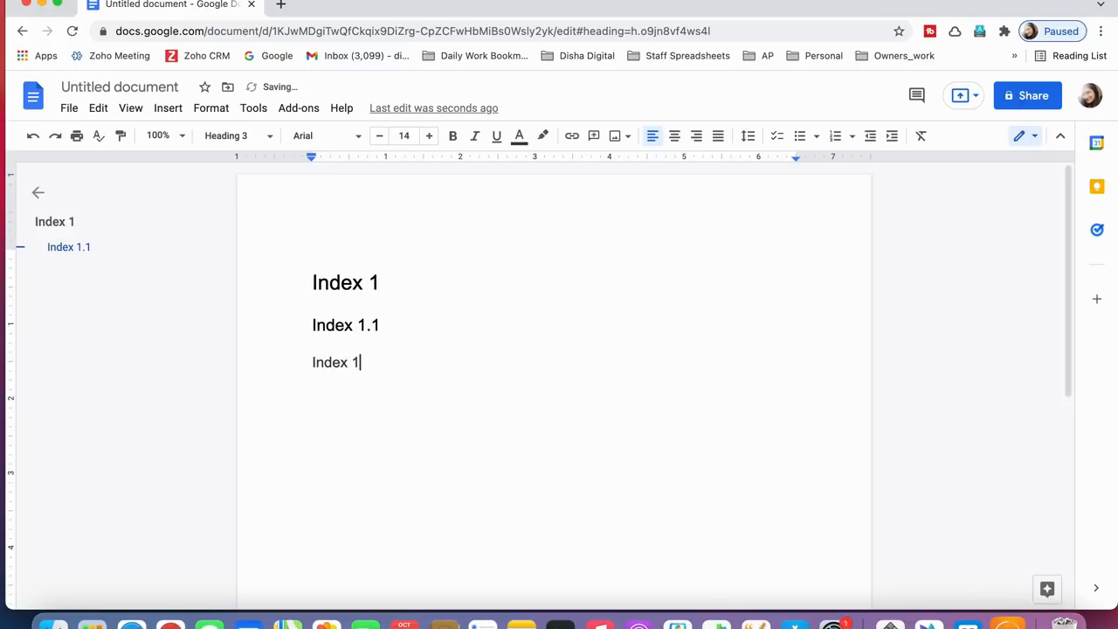
key("Return")
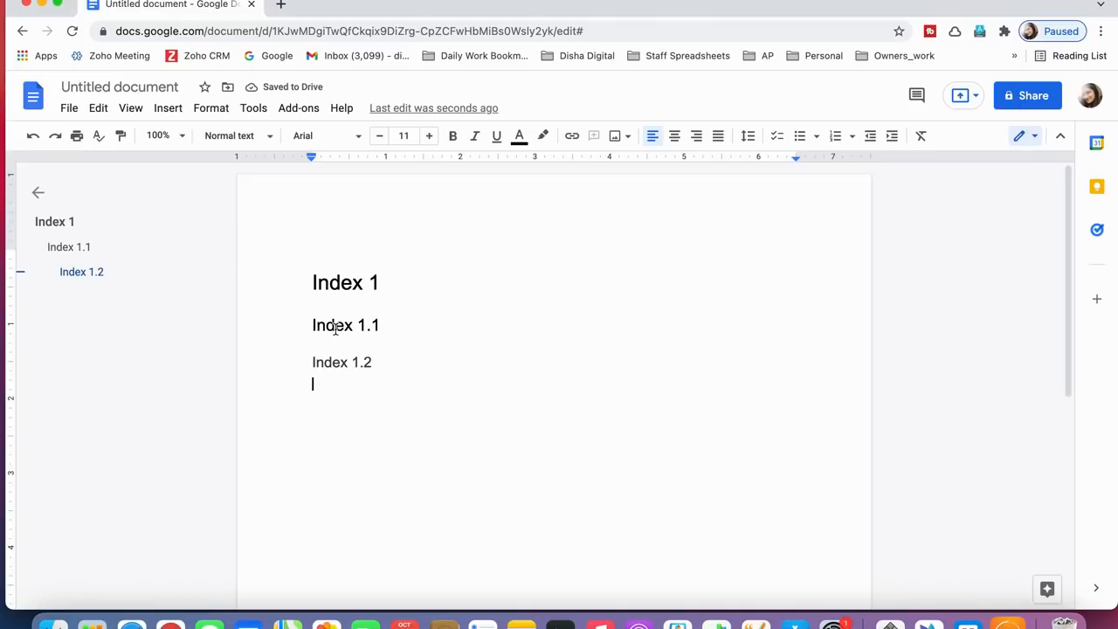
Step: Insert placeholder body text under the Index 1 heading: "Hshxsjjsnxxjdjjdjdjdd", an empty line and three lines reading "D"
left_click(332, 300)
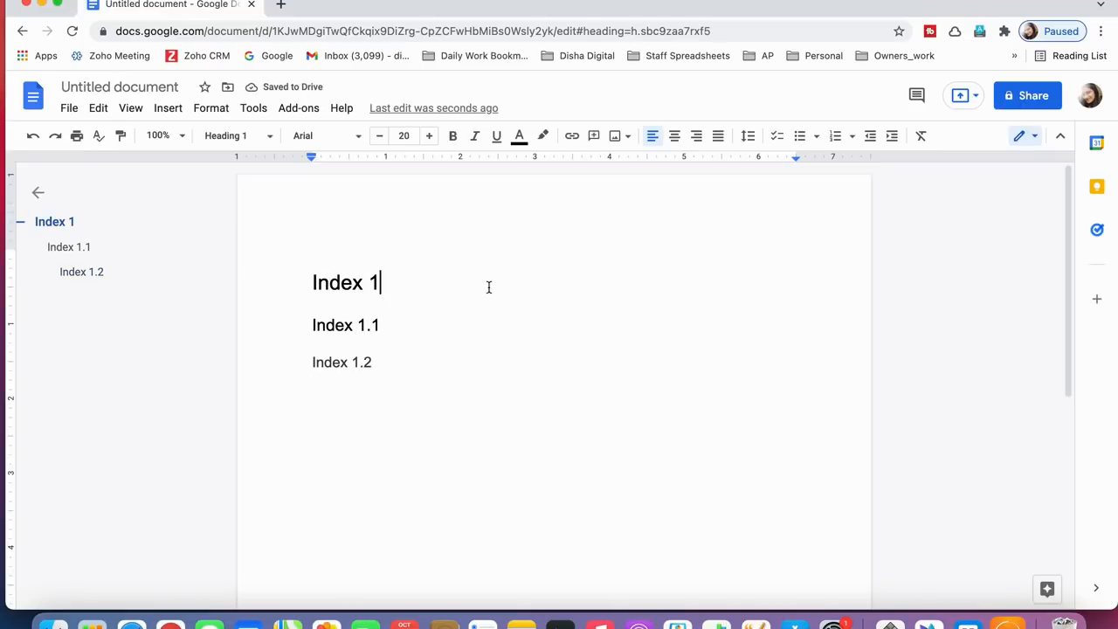
key("Return")
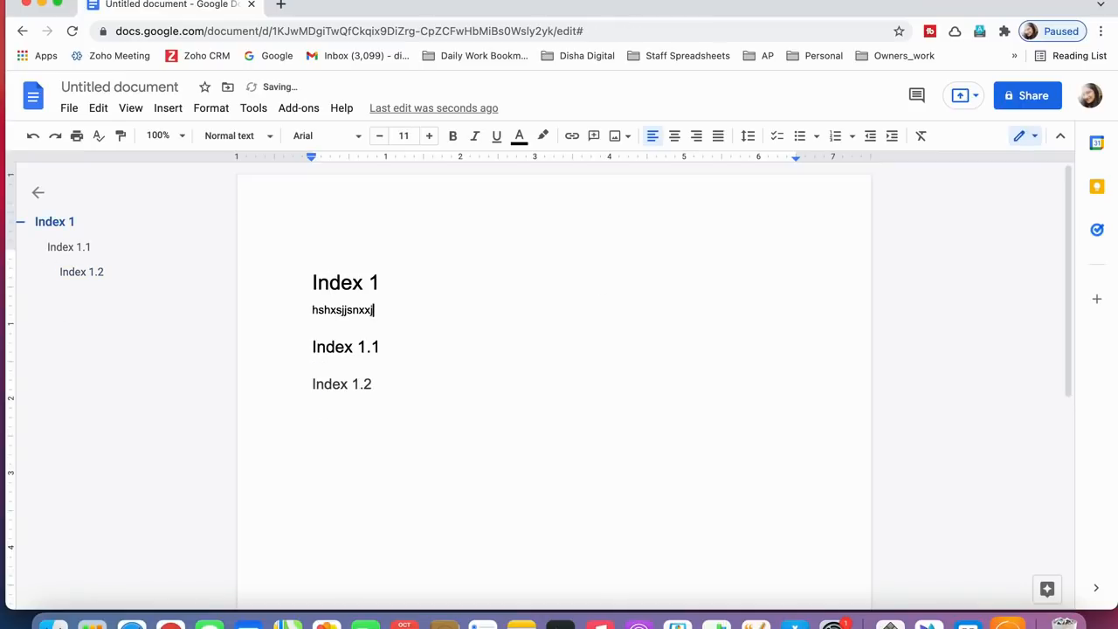
type("hshxsjjsnxxjdjjdjdjdd")
key("Return")
key("Return")
type("d")
key("Return")
type("d")
key("Return")
type("d")
key("Return")
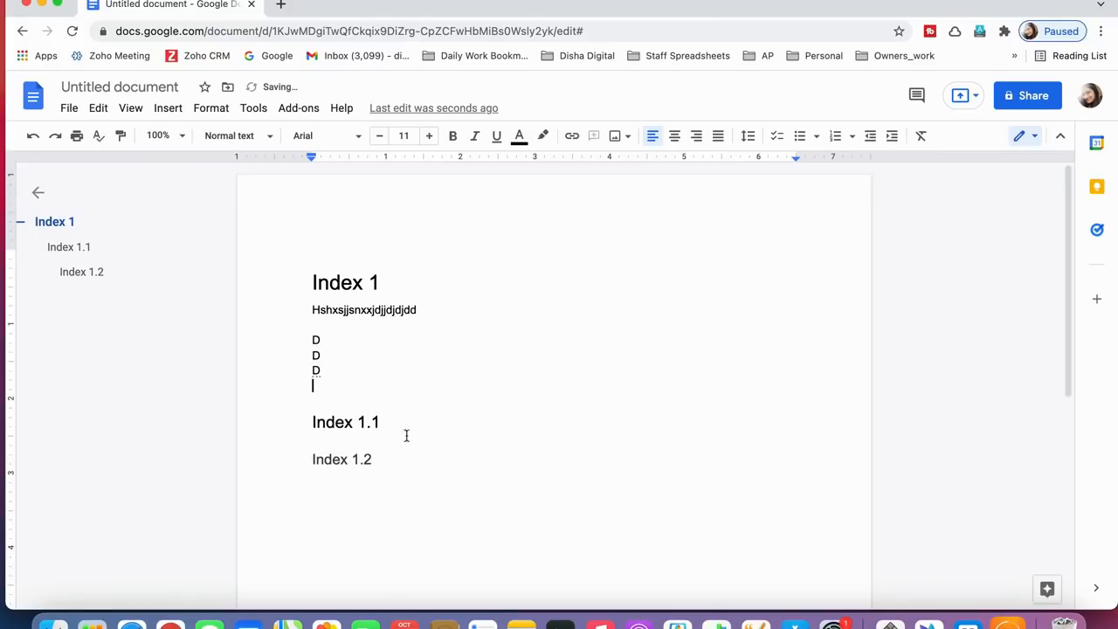
Step: Insert a line of placeholder text reading "jjfjfjfff" under the Index 1.1 heading
left_click(378, 455)
left_click(355, 437)
double_click(387, 428)
key("Return")
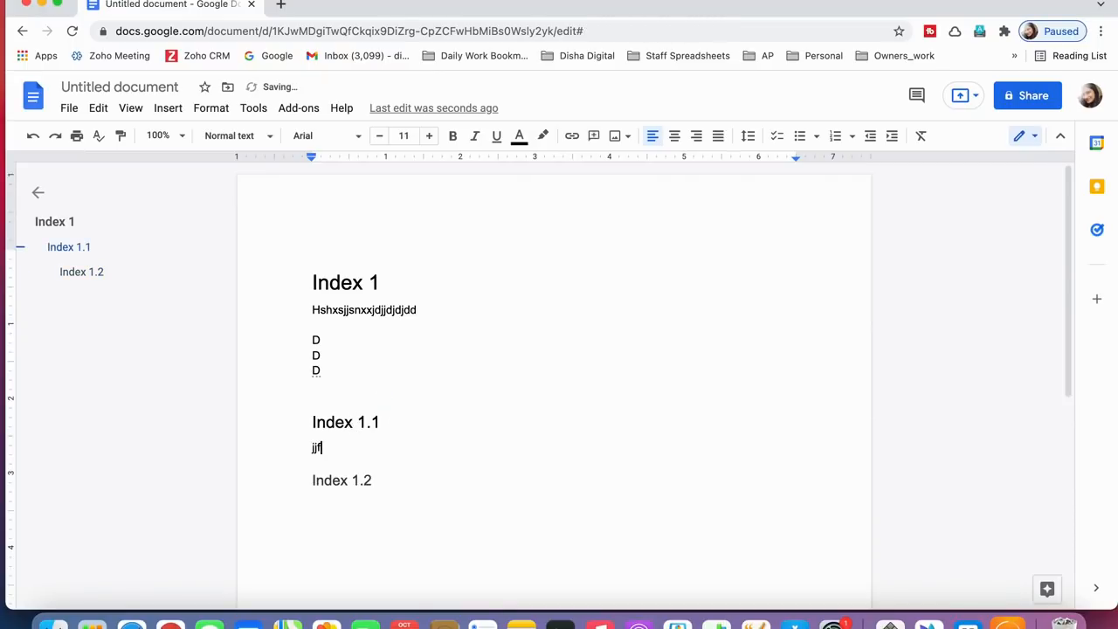
Step: Add an empty line and the placeholder text "jfjfjfjf" under the Index 1.2 heading
left_click(426, 485)
key("Return")
double_click(422, 460)
left_click(321, 367)
Step: Look over the document and jump to the Index 1.1, Index 1.2 and Index 1 headings from the outline
scroll(419, 329, "down", 3)
scroll(420, 329, "up", 3)
scroll(420, 330, "down", 2)
scroll(419, 329, "up", 2)
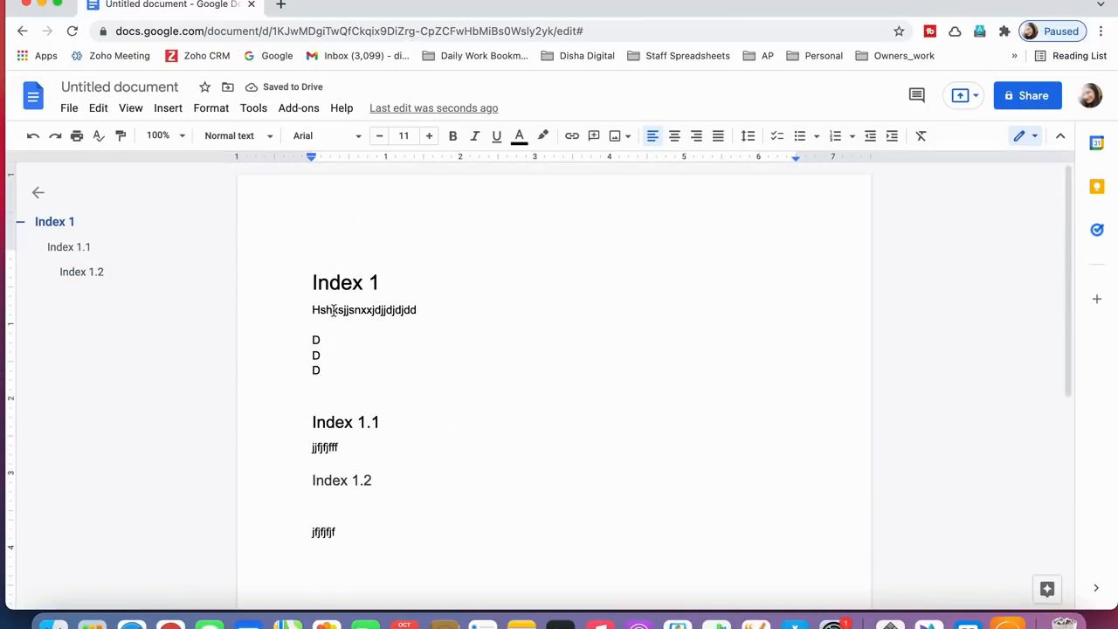
left_click(52, 248)
left_click(79, 273)
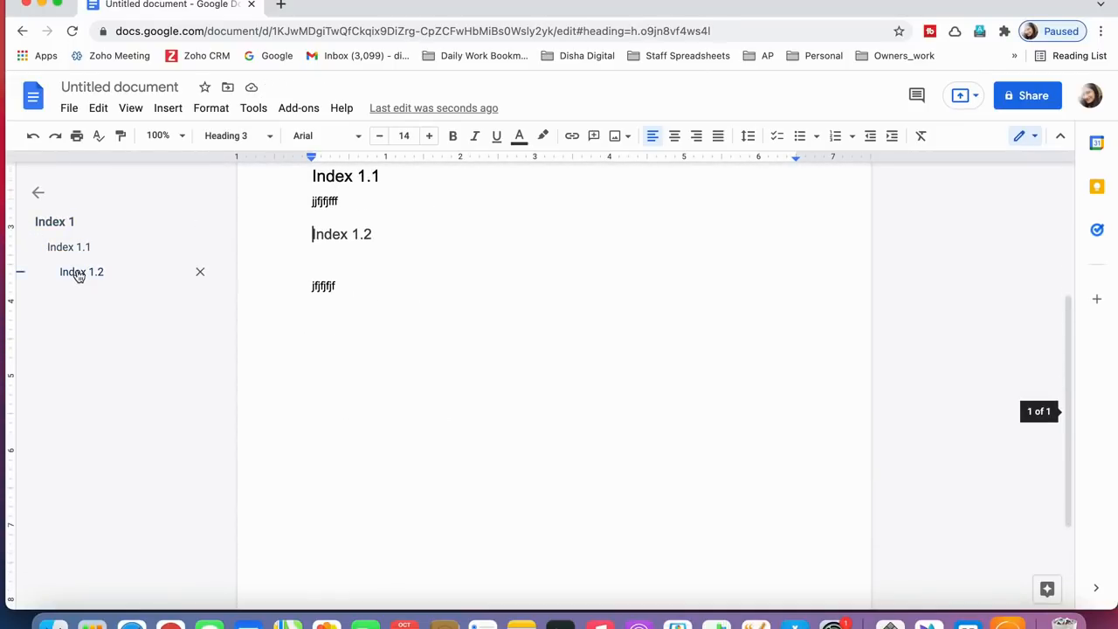
left_click(52, 247)
left_click(50, 223)
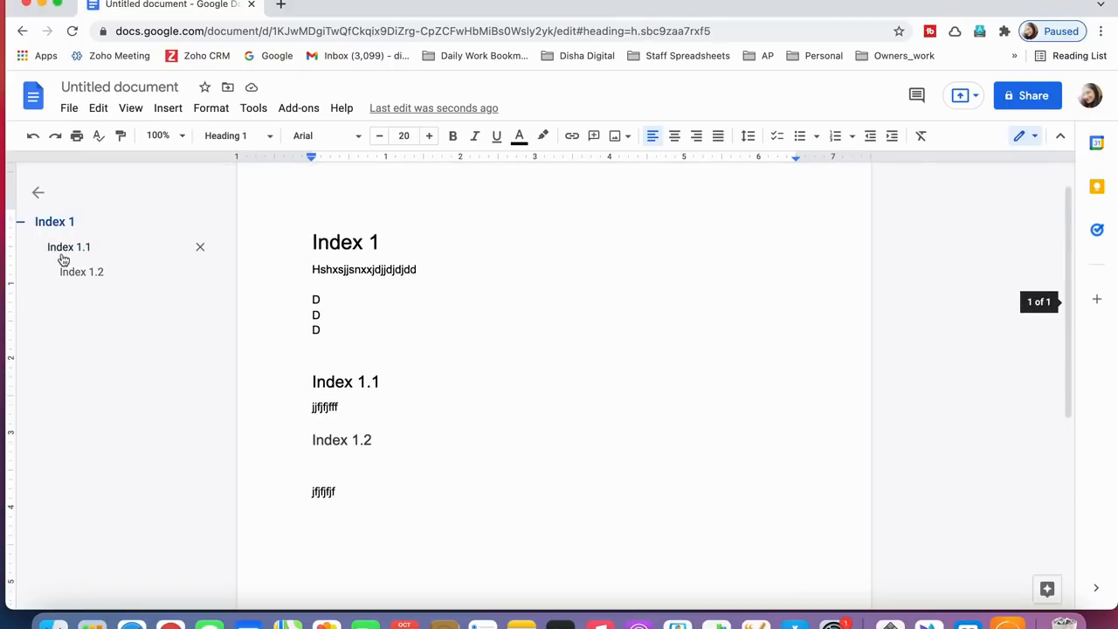
Step: Insert enough blank lines before the Index 1.1 heading to move it and the following content onto the third page
left_click(305, 382)
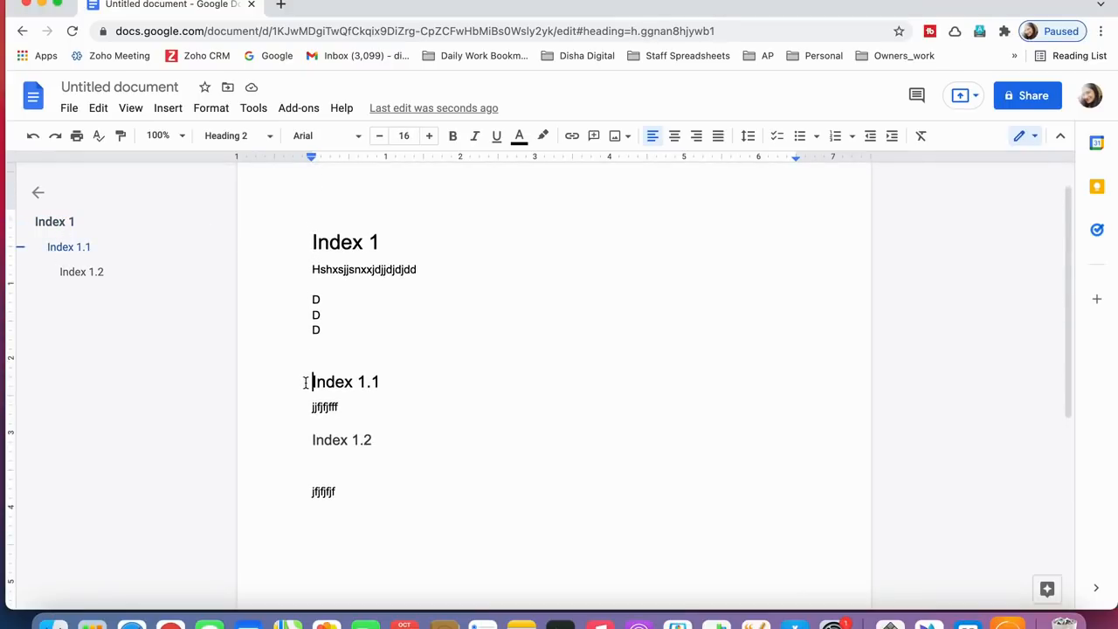
key("Return")
key("Return")
key("Return")
key("Return")
key("Return")
key("Return")
key("Return")
key("Return")
key("Return")
key("Return")
key("Return")
key("Return")
key("Return")
key("Return")
key("Return")
key("Return")
key("Return")
key("Return")
key("Return")
key("Return")
key("Return")
key("Return")
key("Return")
key("Return")
key("Return")
key("Return")
key("Return")
key("Return")
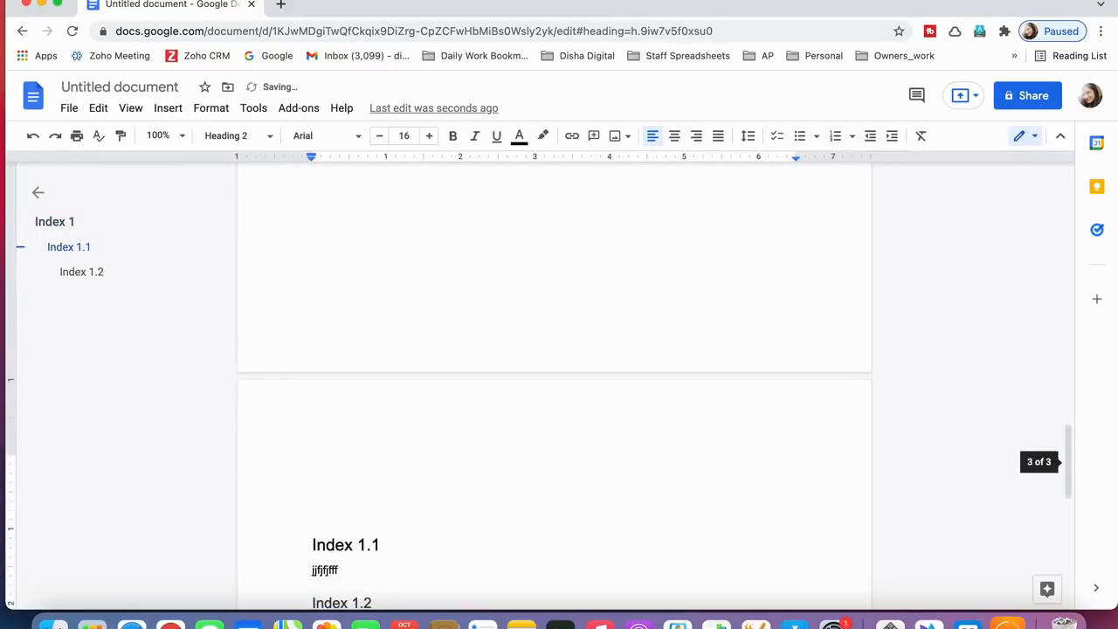
key("Up")
key("BackSpace")
key("BackSpace")
Step: Examine the lengthened document and test the outline links to Index 1, Index 1.1 and Index 1.2 across its pages
scroll(306, 385, "down", 5)
scroll(306, 385, "up", 20)
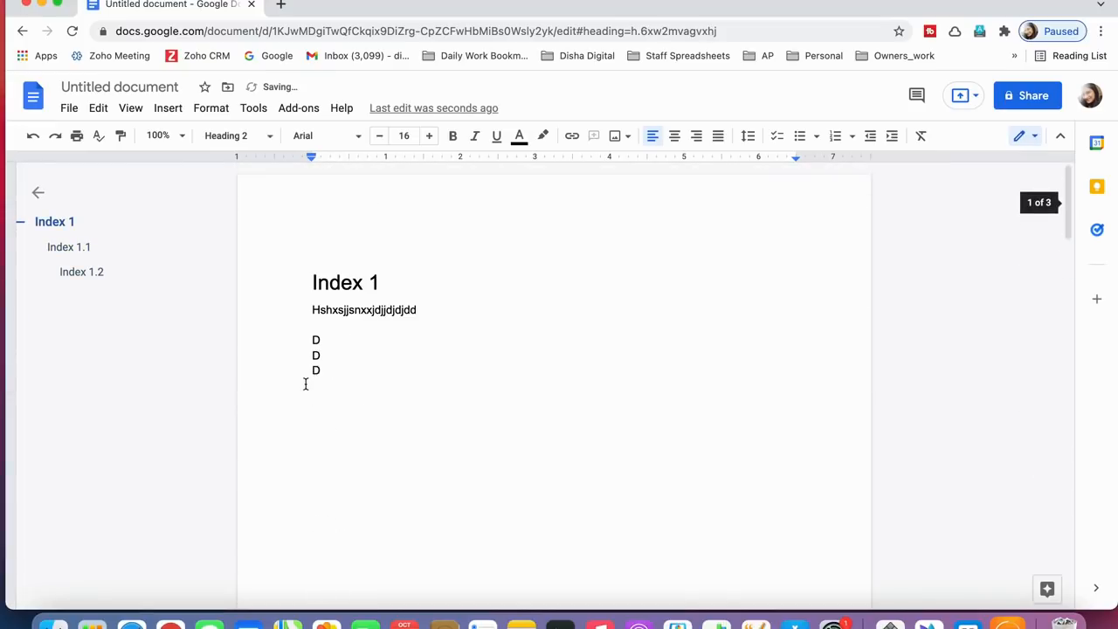
left_click(354, 378)
scroll(412, 382, "down", 10)
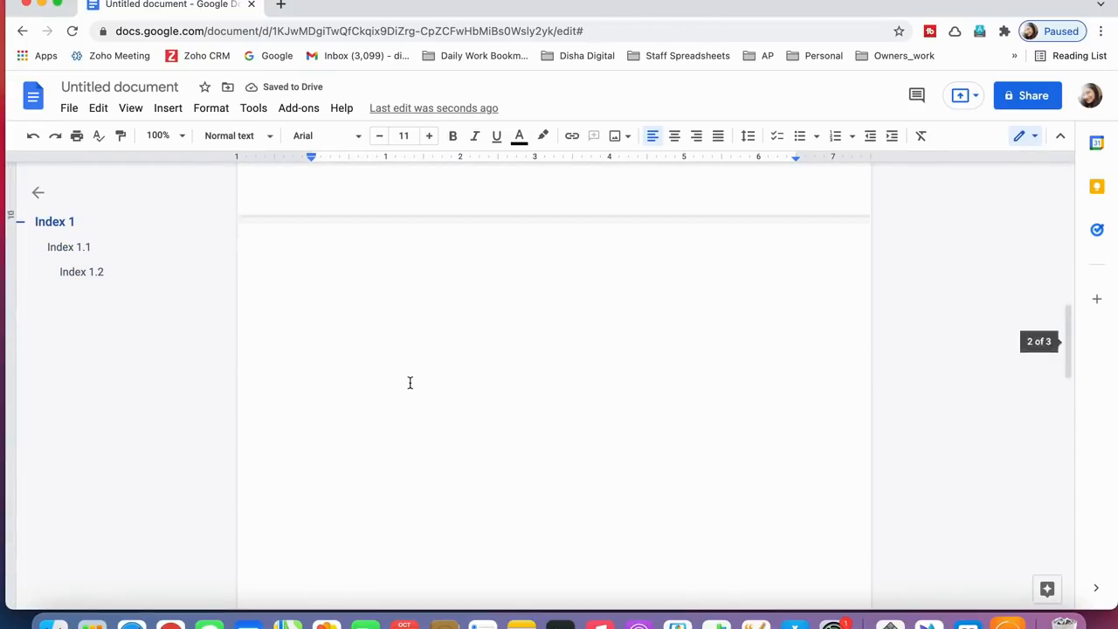
scroll(410, 382, "up", 10)
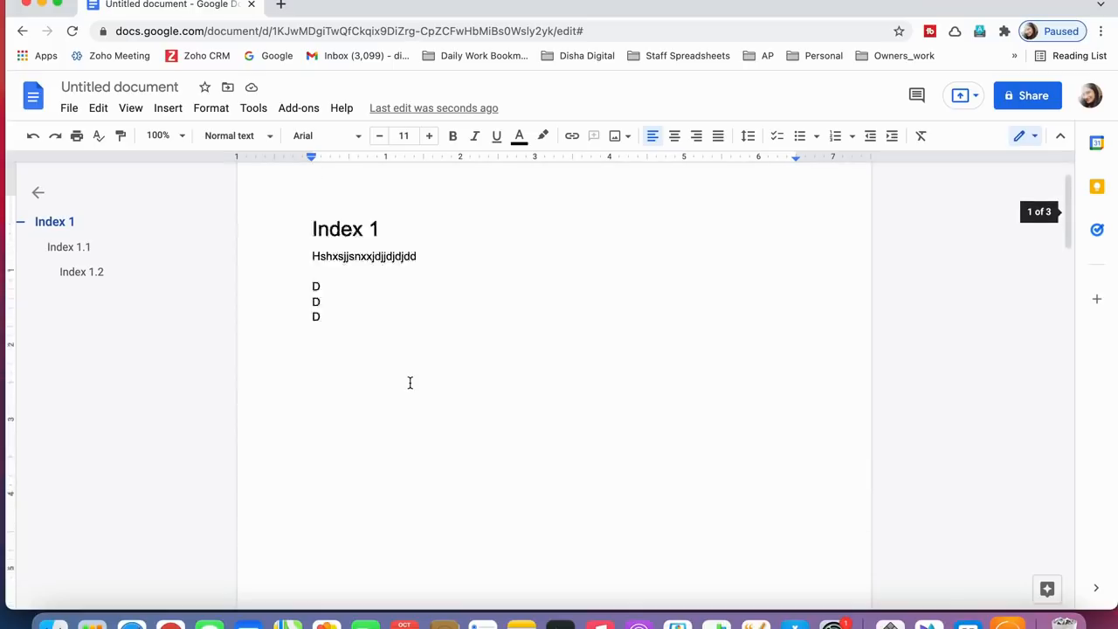
left_click(346, 425)
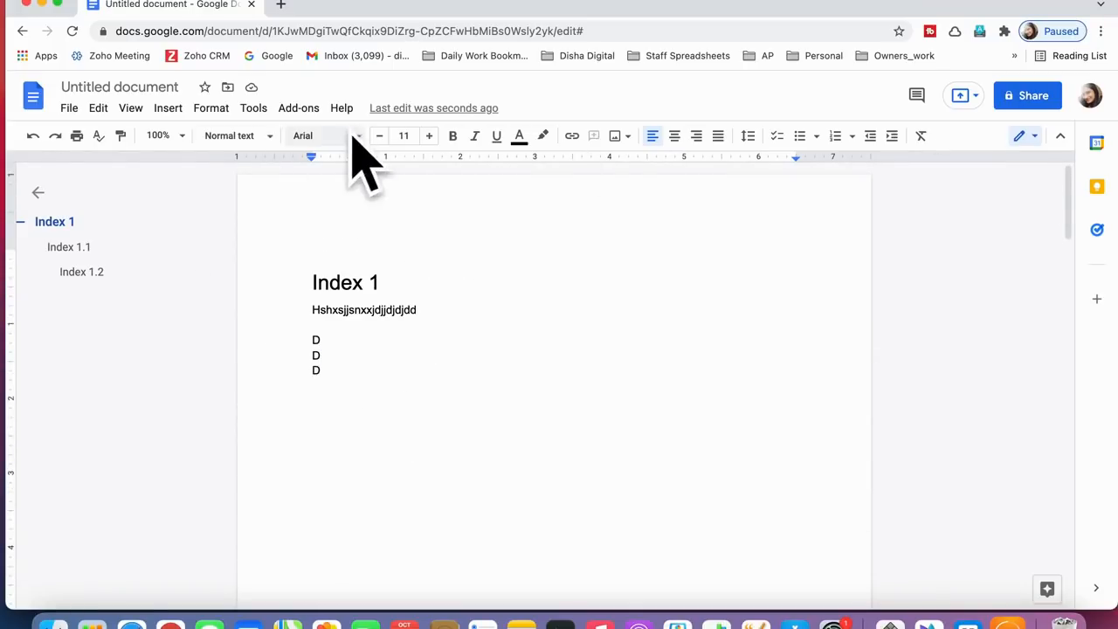
left_click(69, 249)
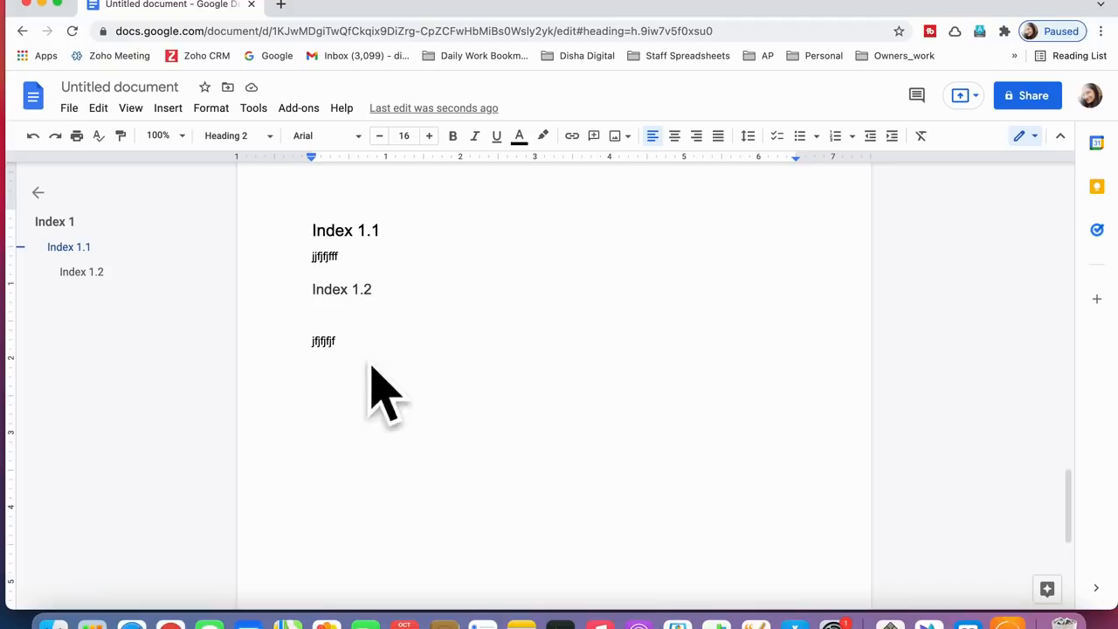
left_click(62, 226)
left_click(68, 254)
left_click(80, 272)
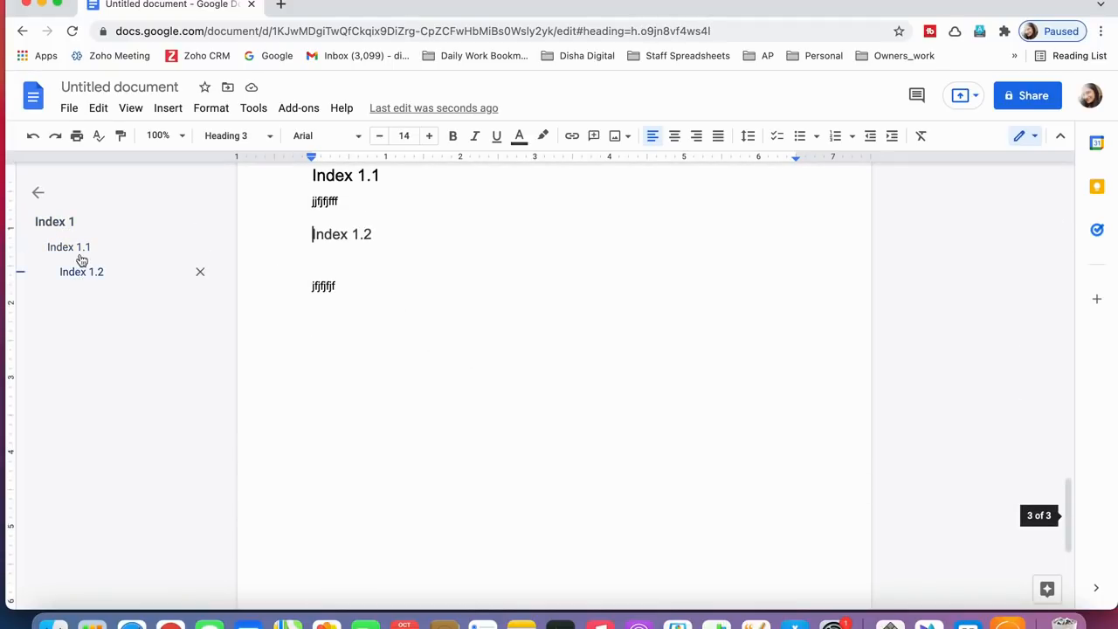
left_click(69, 248)
left_click(63, 225)
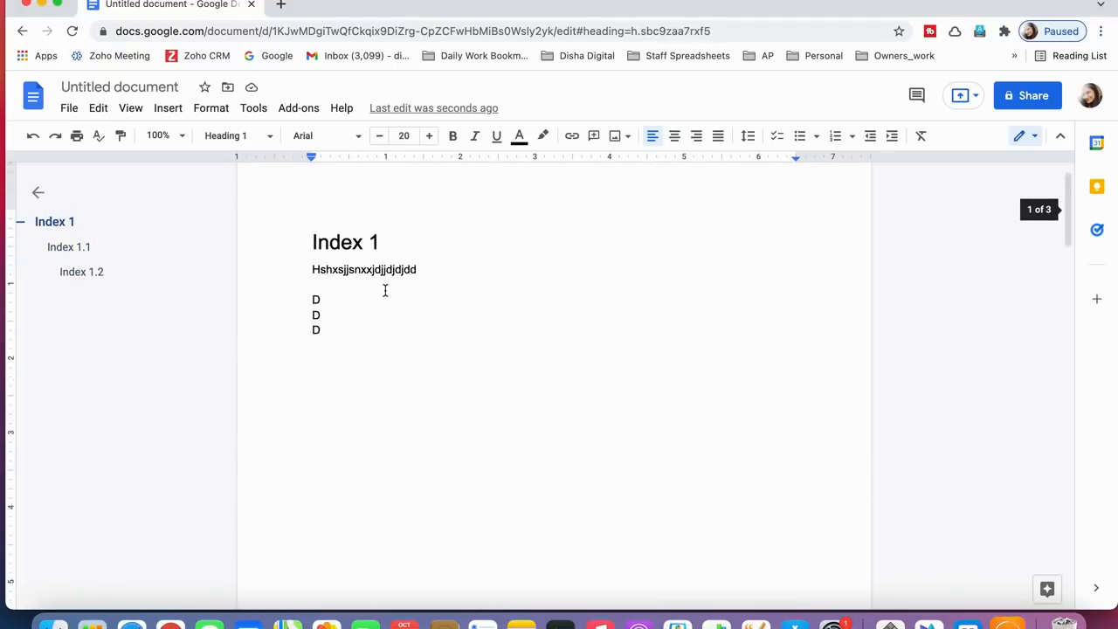
scroll(327, 267, "down", 1)
scroll(327, 267, "up", 2)
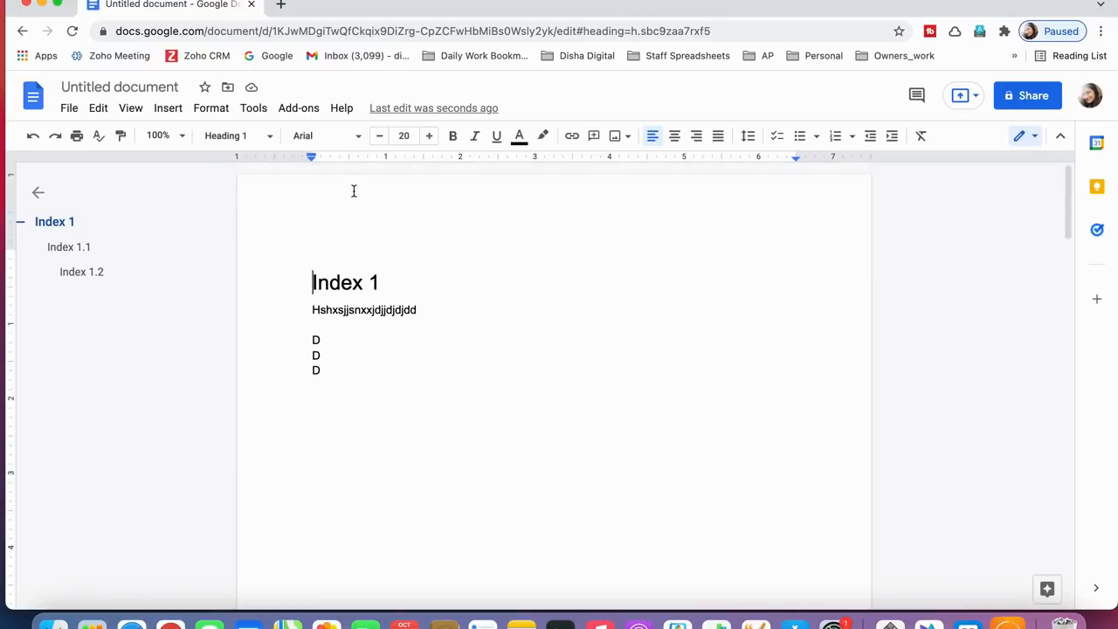
Step: Add page numbers in the header, shown on the first page and starting at 1
double_click(406, 186)
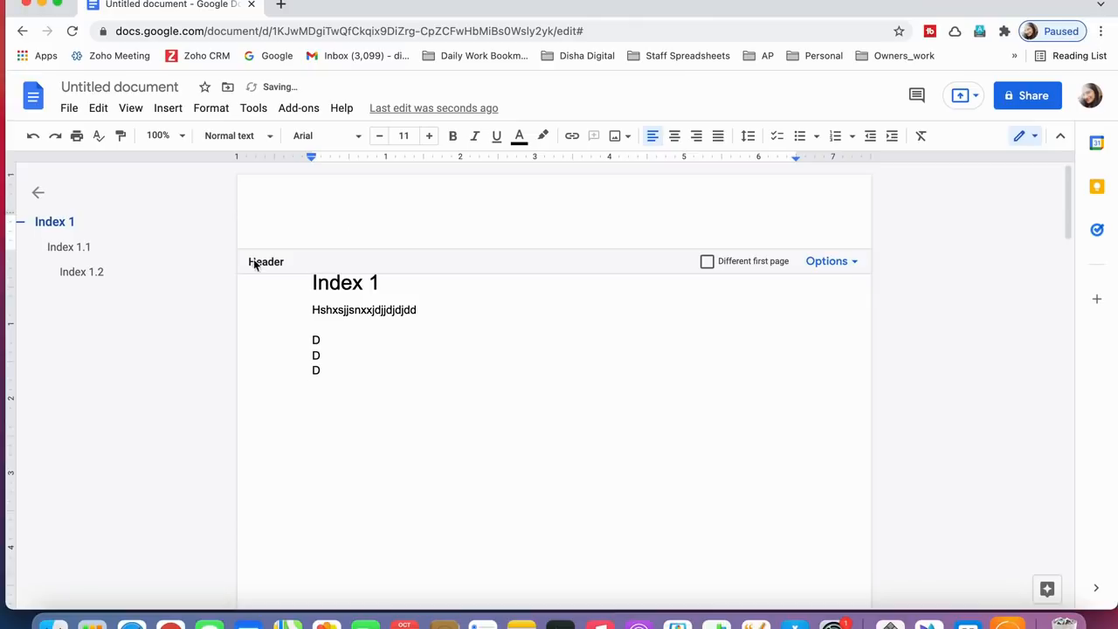
left_click(708, 262)
left_click(849, 266)
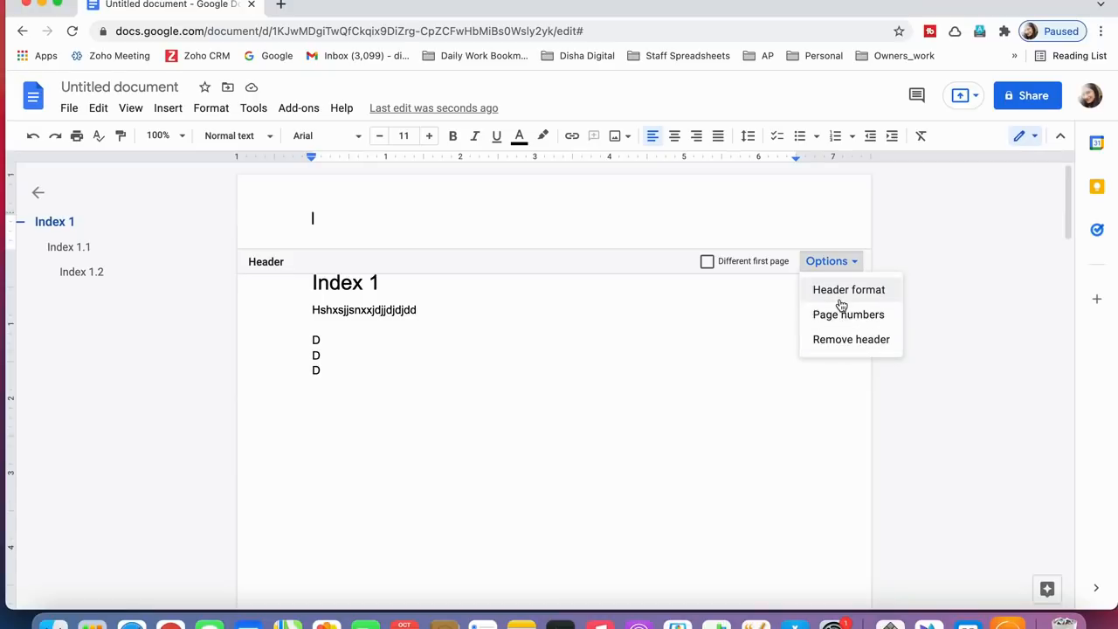
left_click(836, 321)
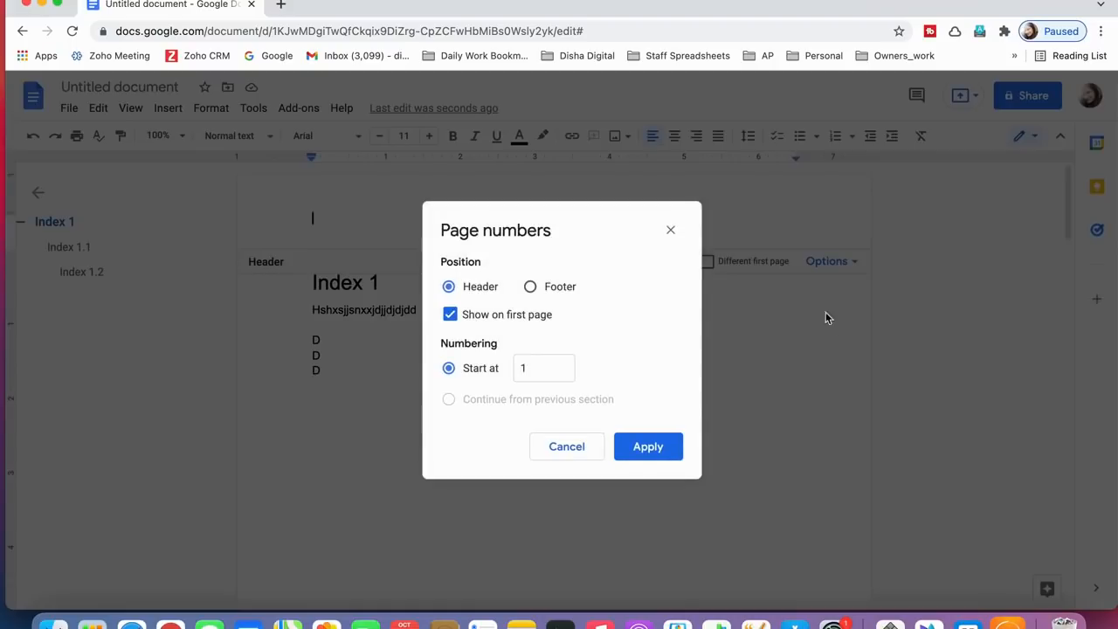
left_click(544, 288)
left_click(468, 291)
left_click(549, 289)
left_click(473, 291)
left_click(652, 459)
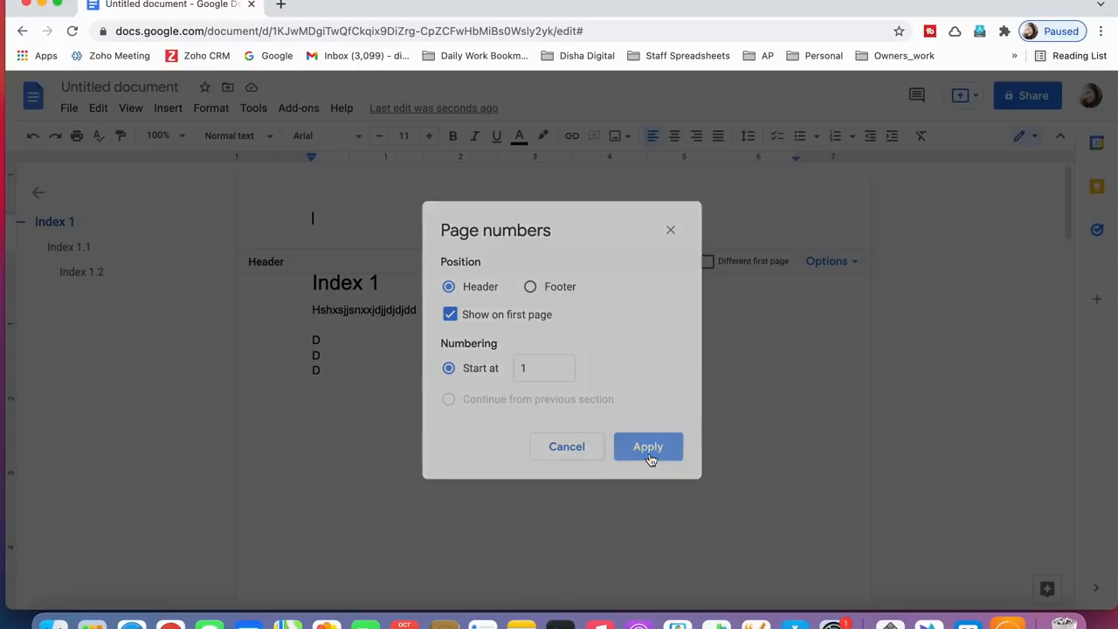
Step: Leave the header and look through the pages to check the page numbering
left_click(384, 439)
scroll(385, 441, "down", 8)
scroll(331, 309, "down", 10)
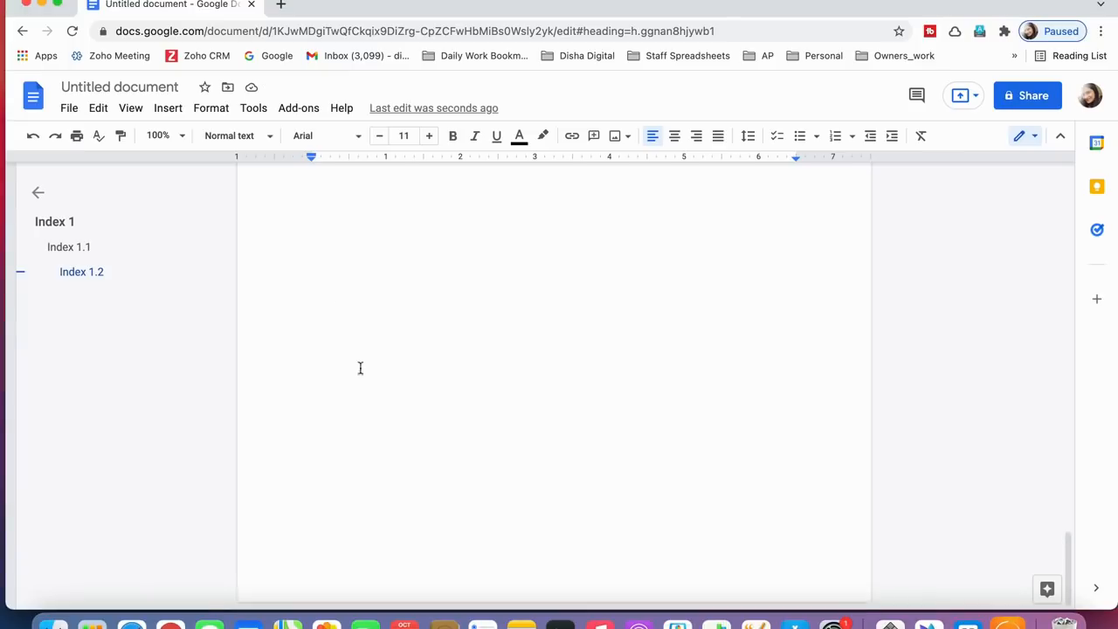
type("jfjfjf")
key("Return")
scroll(288, 399, "up", 15)
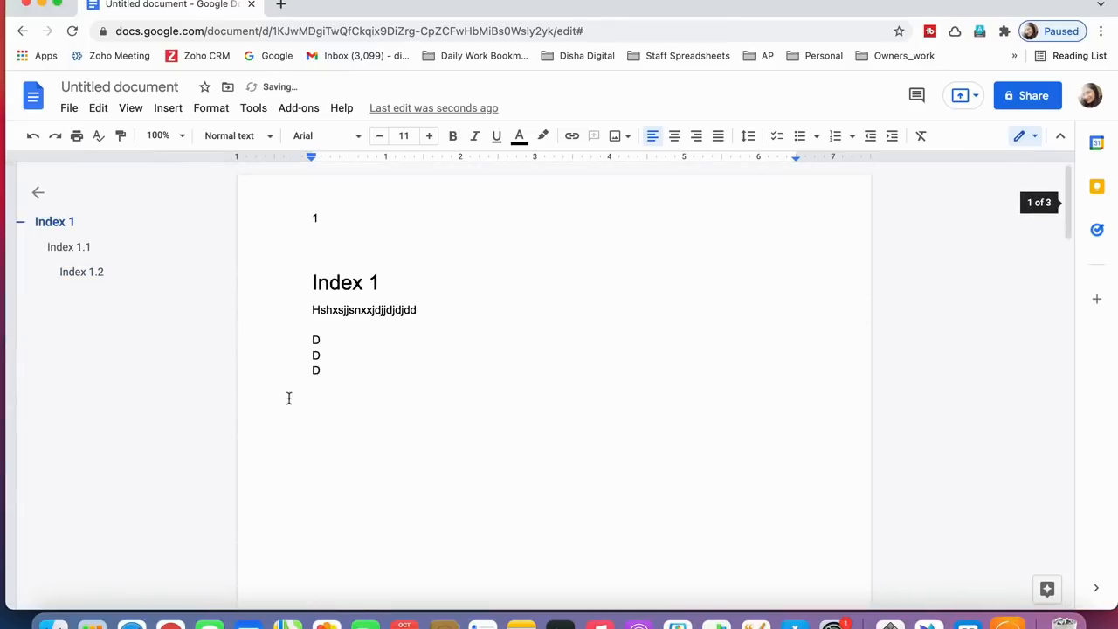
Step: Add the owner's full name followed by "Documents" after the page number in the header, and return to the body
left_click(324, 216)
scroll(325, 215, "down", 1)
left_click(348, 191)
scroll(384, 221, "down", 2)
scroll(457, 207, "up", 3)
double_click(458, 206)
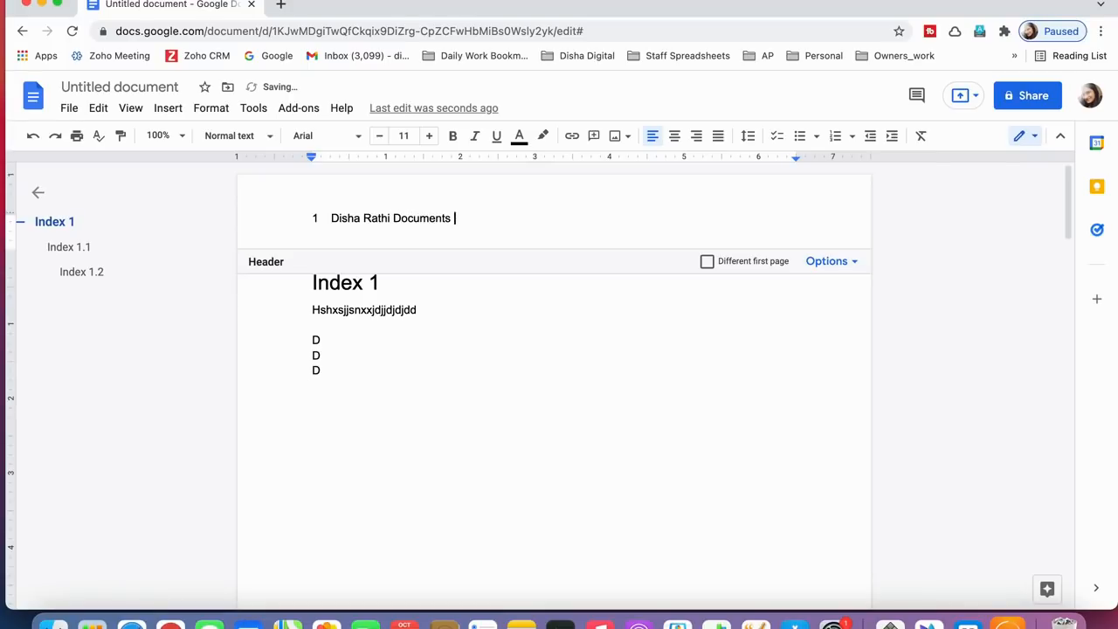
double_click(464, 353)
left_click(351, 214)
left_click(436, 358)
Step: Check the header text and page number on each page of the document
scroll(434, 360, "down", 10)
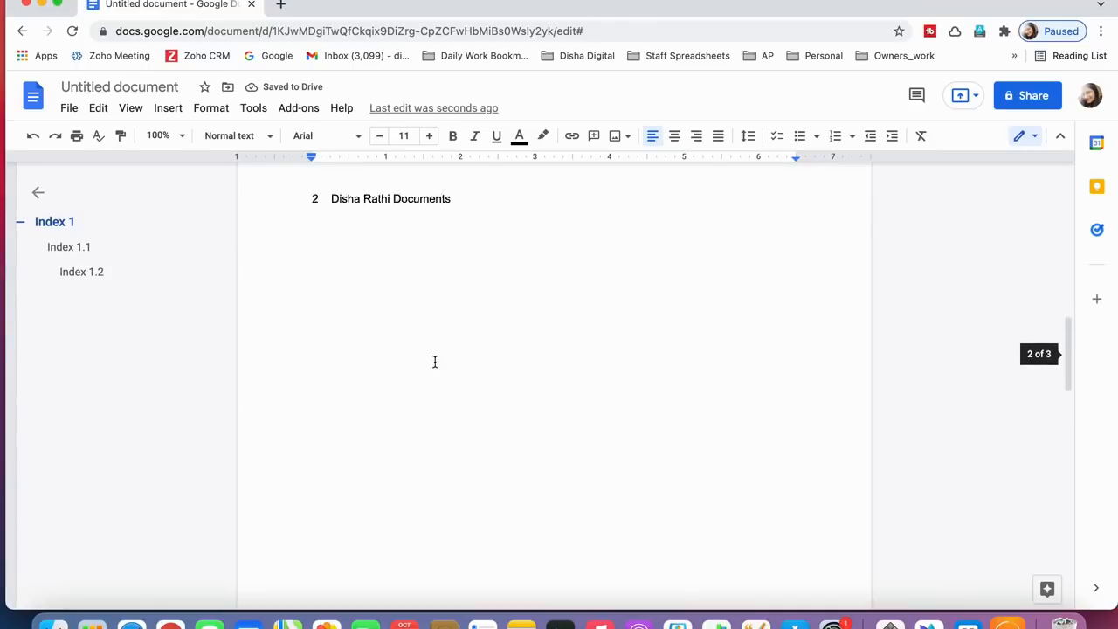
scroll(461, 270, "down", 10)
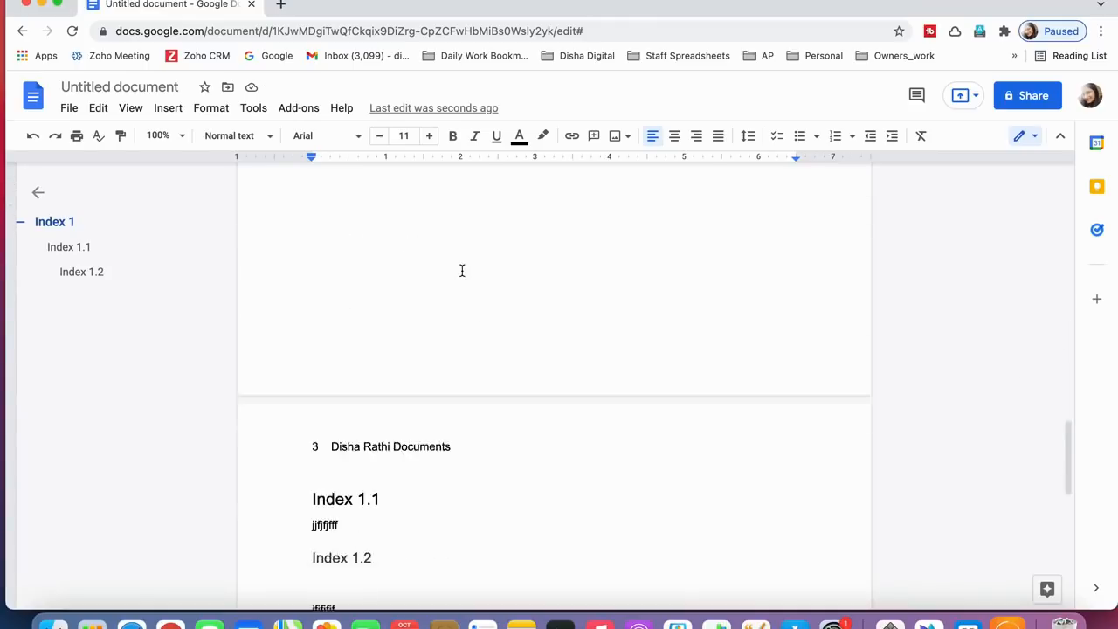
scroll(437, 320, "down", 1)
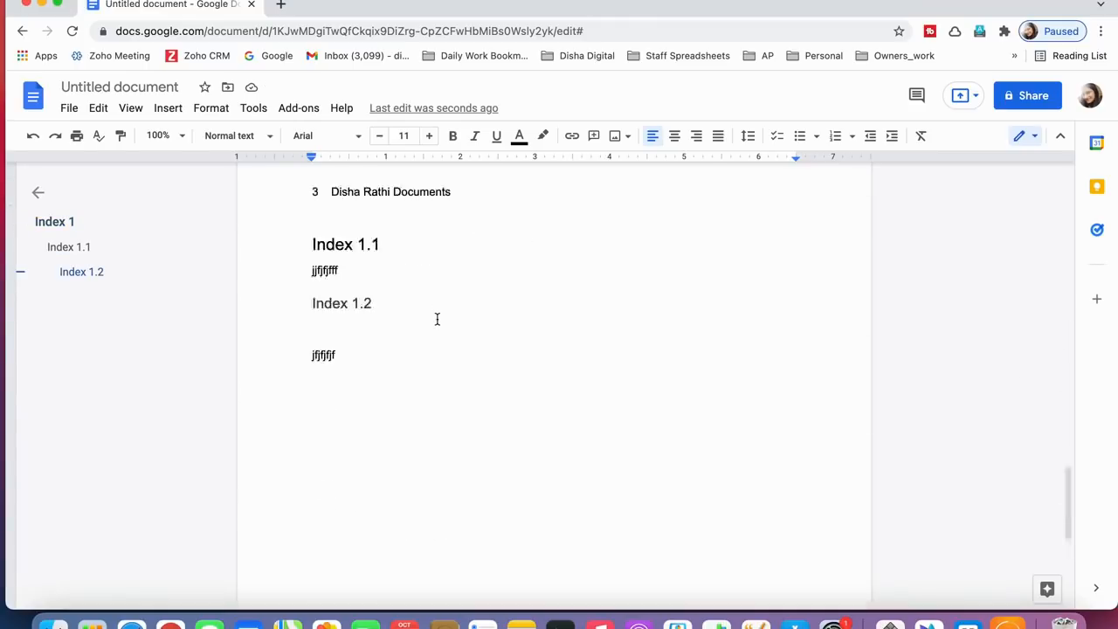
scroll(437, 320, "up", 20)
left_click(459, 256)
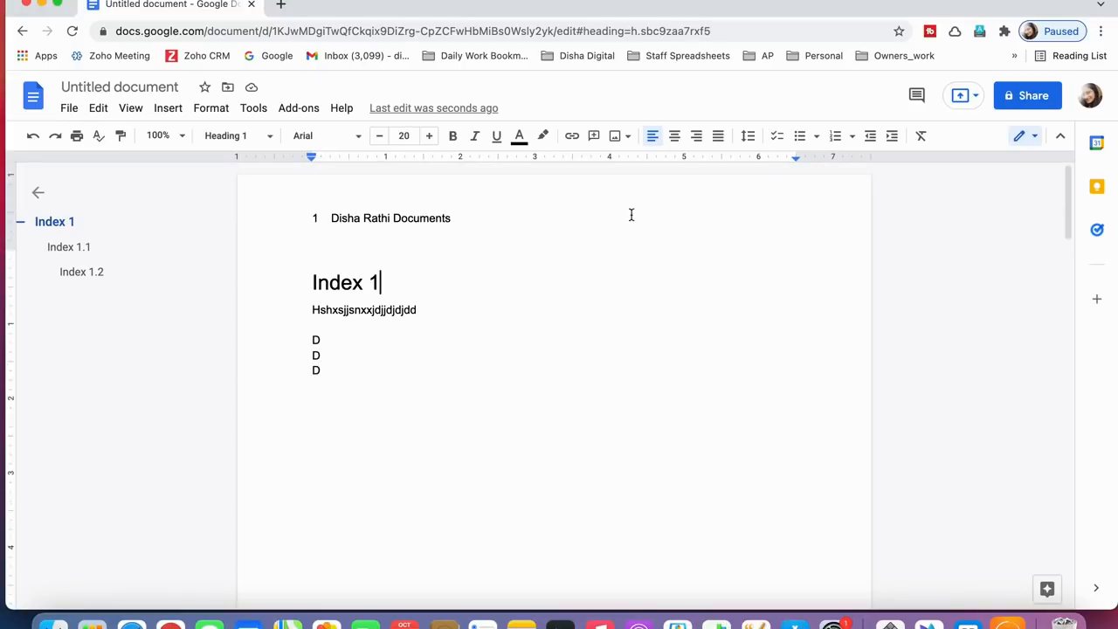
Step: Reduce the header's distance from the top of the page in the header format settings
left_click(631, 215)
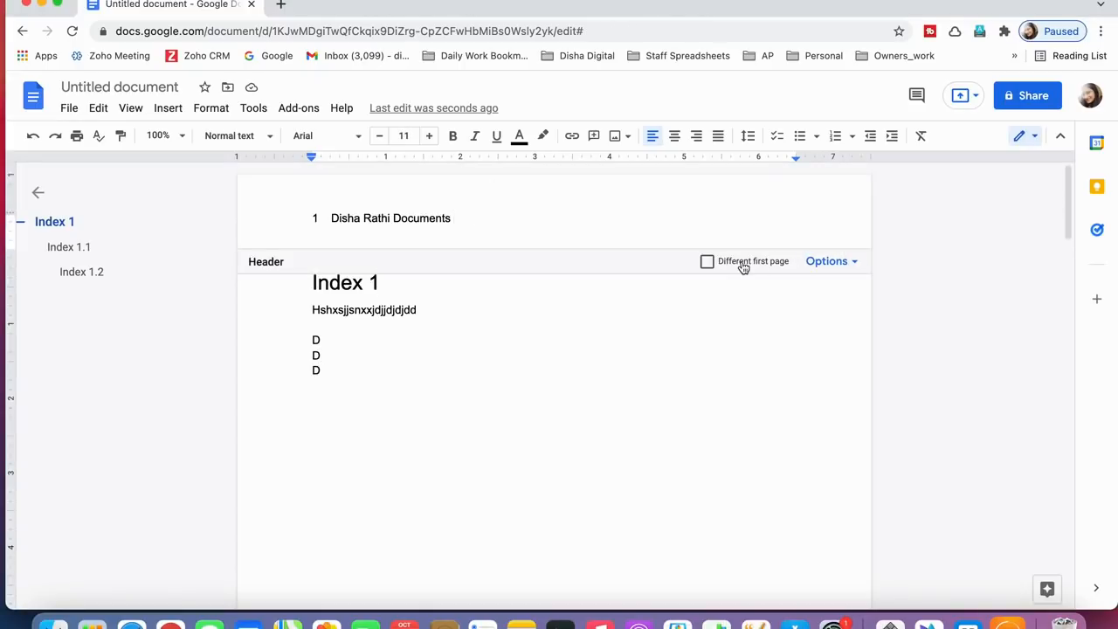
left_click(817, 262)
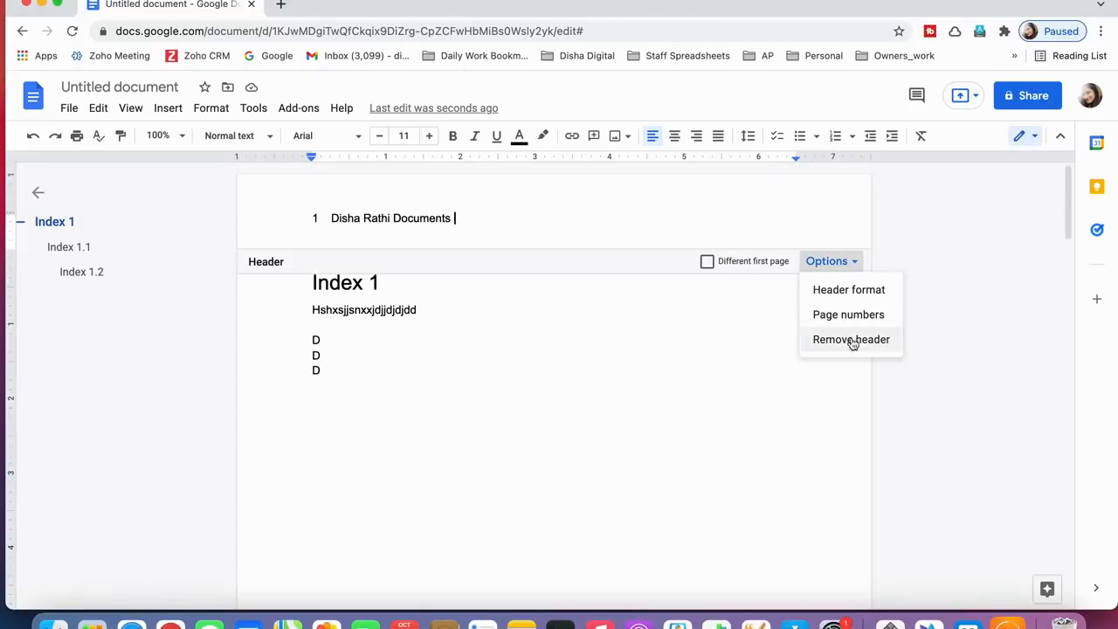
left_click(831, 290)
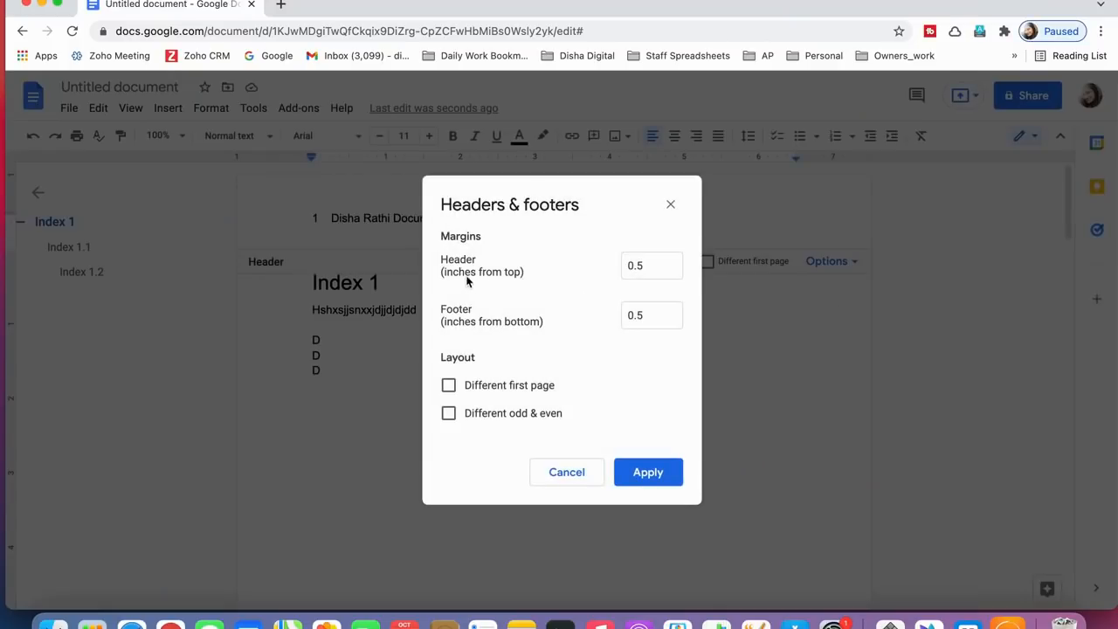
left_click(646, 264)
type("10")
left_click(648, 476)
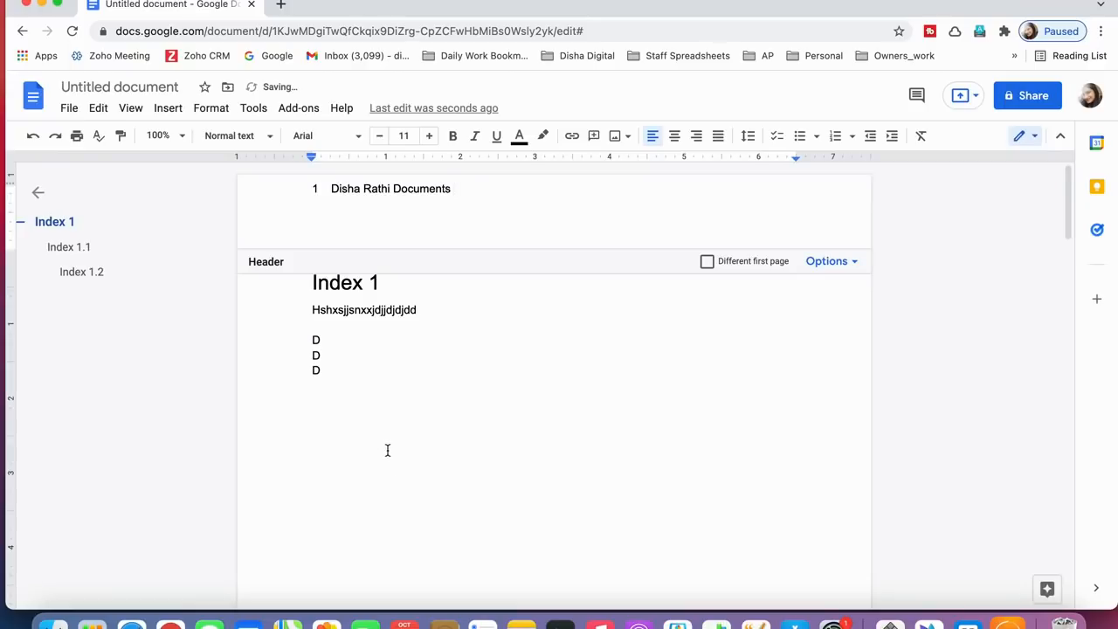
Step: Set the header margin to 0.5 inches from the top and return to the document body
left_click(826, 264)
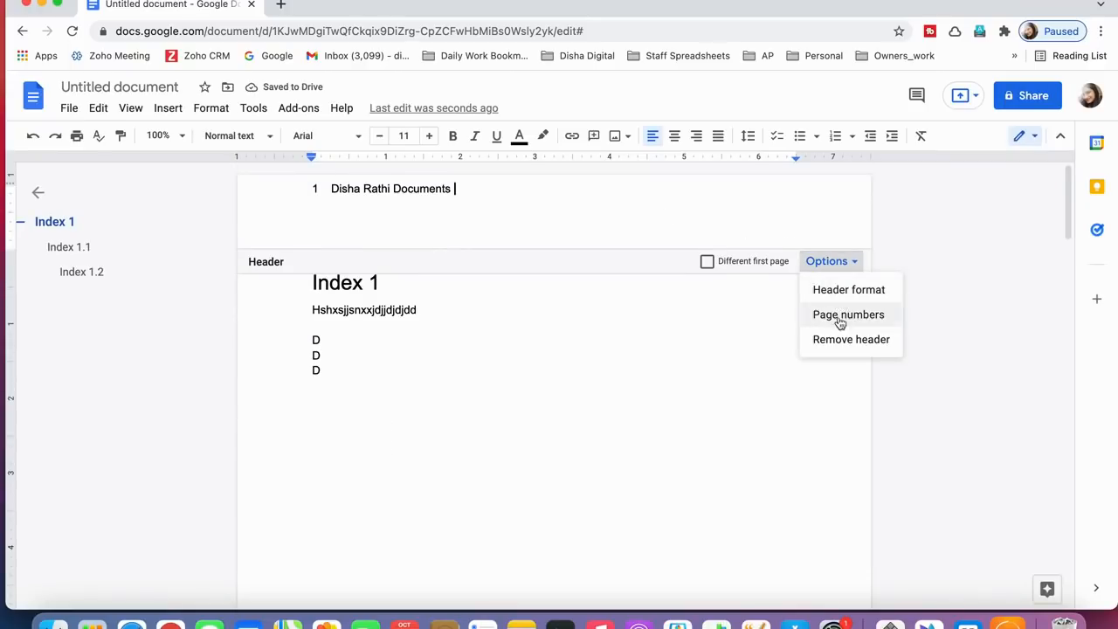
left_click(844, 292)
left_click(647, 264)
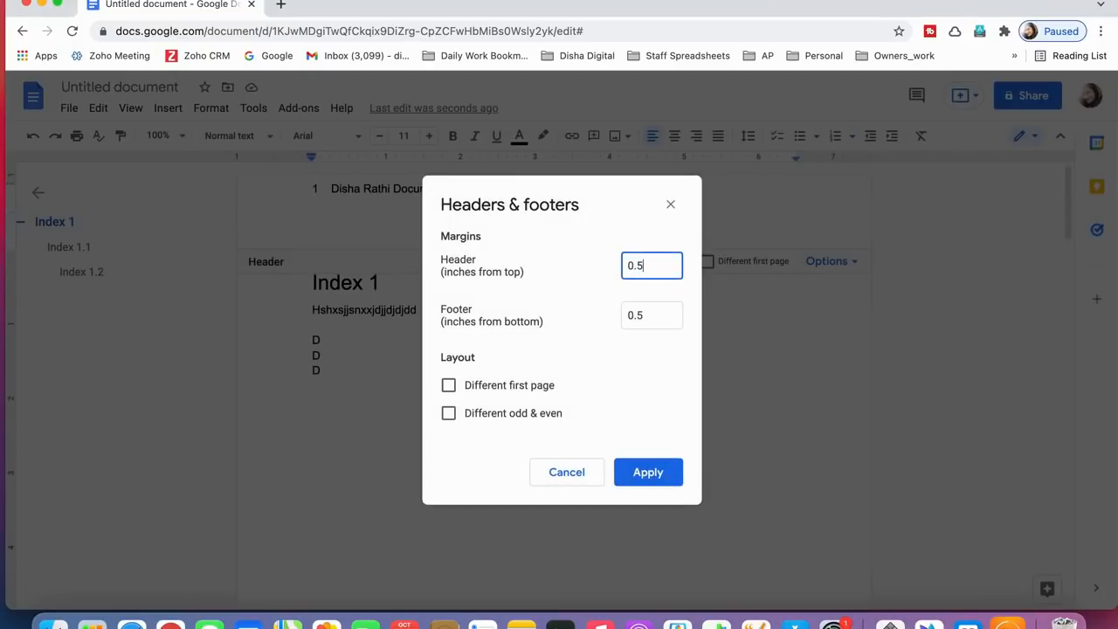
left_click(649, 470)
left_click(514, 409)
left_click(447, 283)
Step: Look through all the pages to examine the header placement and the blank area below the Index 1 text
scroll(452, 365, "down", 15)
scroll(451, 364, "up", 10)
scroll(451, 364, "up", 5)
scroll(451, 364, "down", 15)
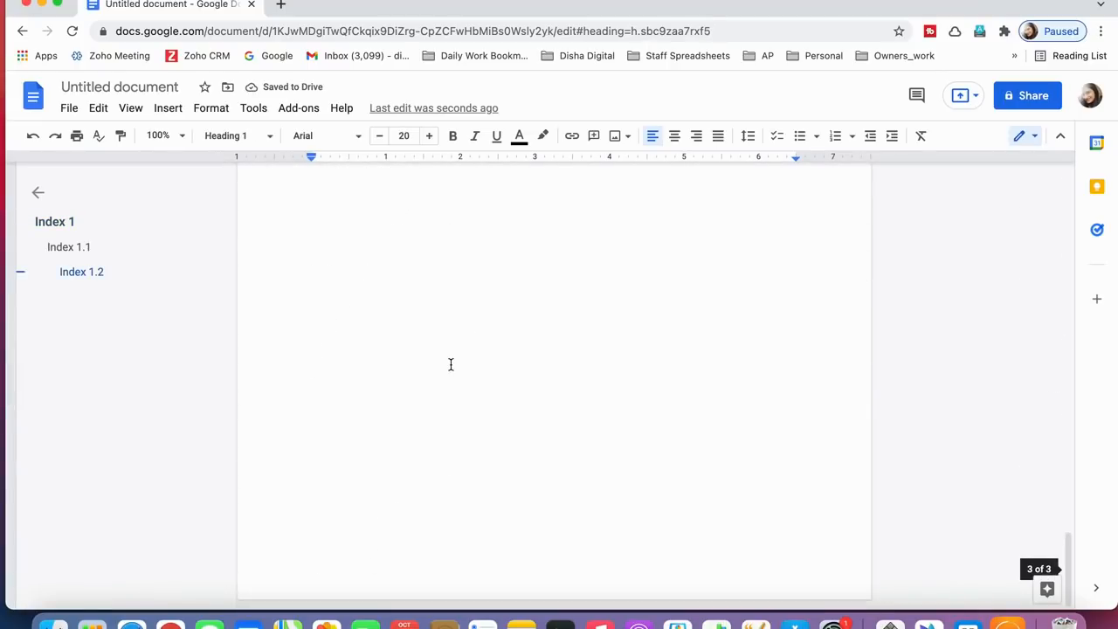
scroll(451, 365, "up", 15)
scroll(451, 364, "down", 10)
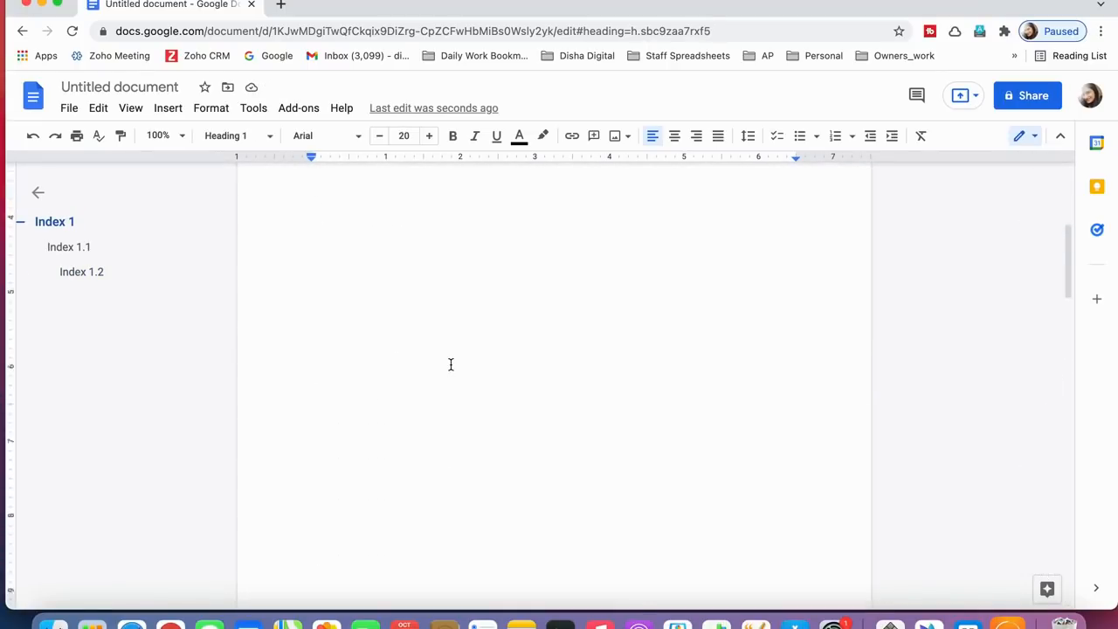
left_click(379, 442)
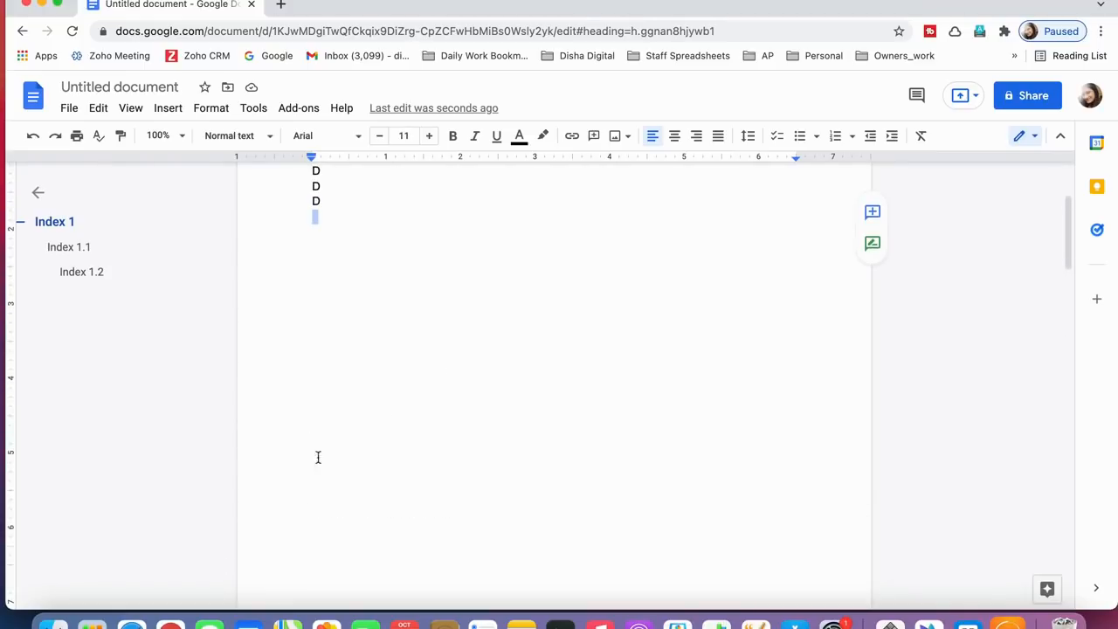
scroll(361, 452, "down", 10)
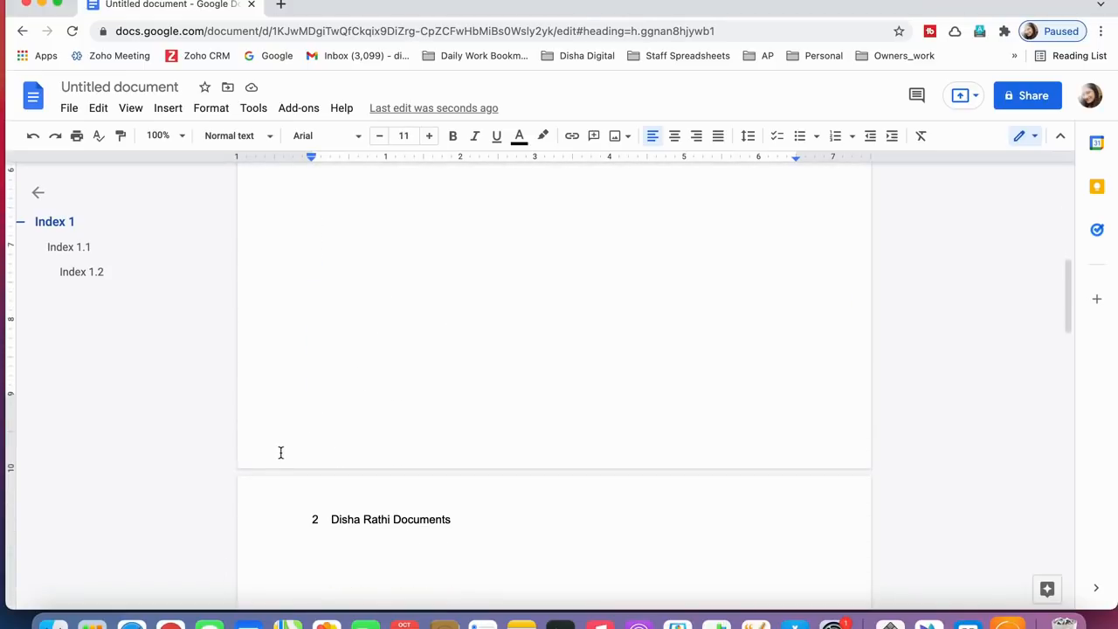
scroll(280, 453, "up", 10)
scroll(281, 452, "down", 9)
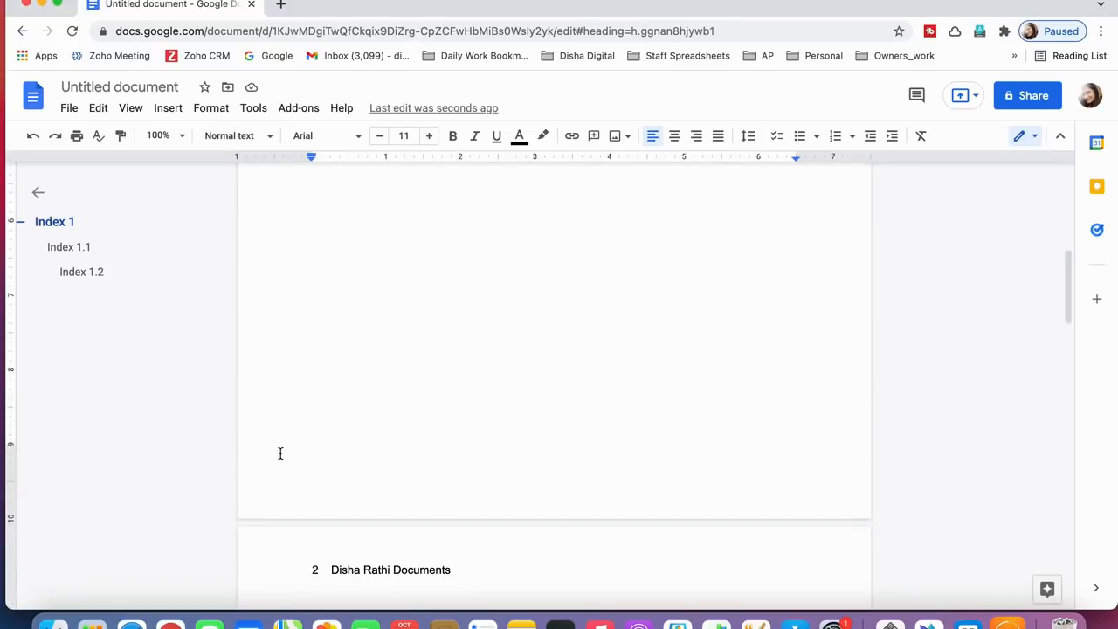
double_click(579, 512)
scroll(688, 489, "down", 6)
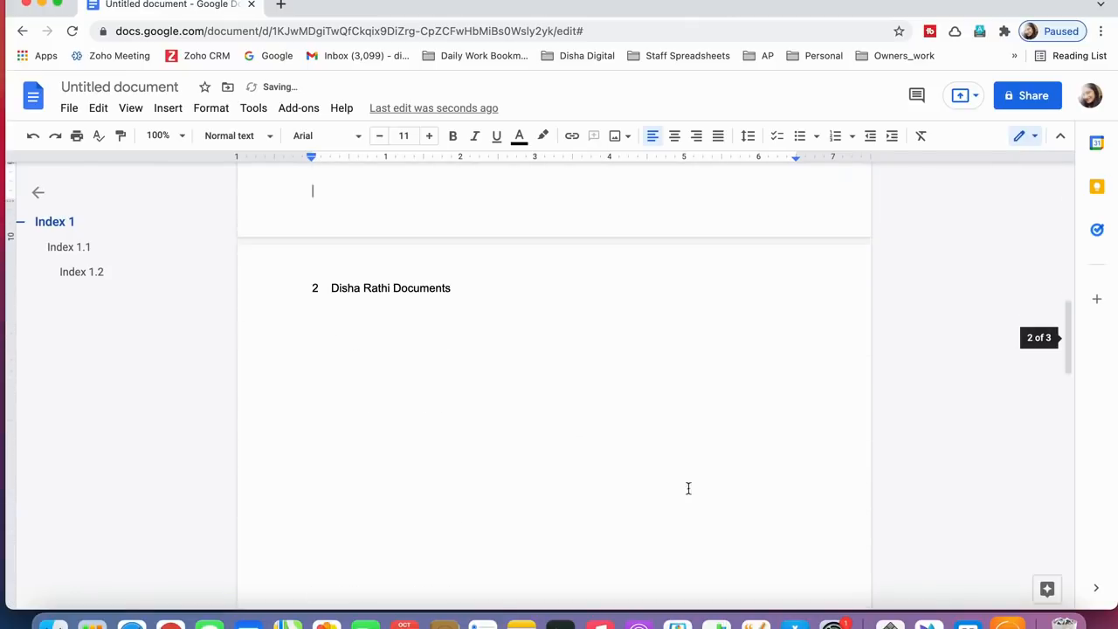
scroll(828, 376, "up", 3)
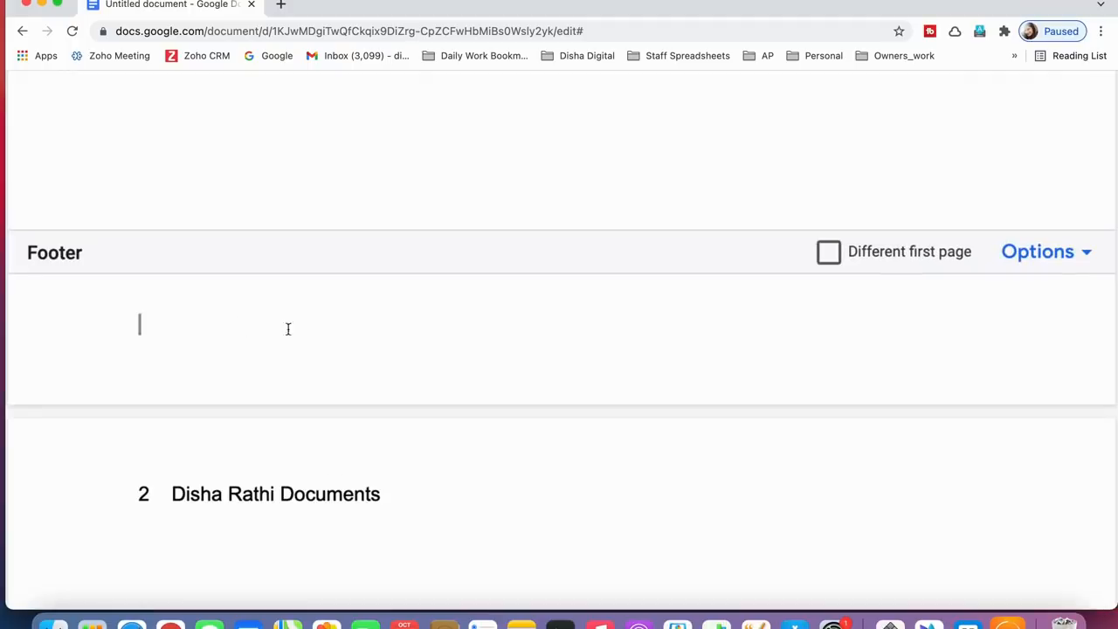
left_click(1056, 257)
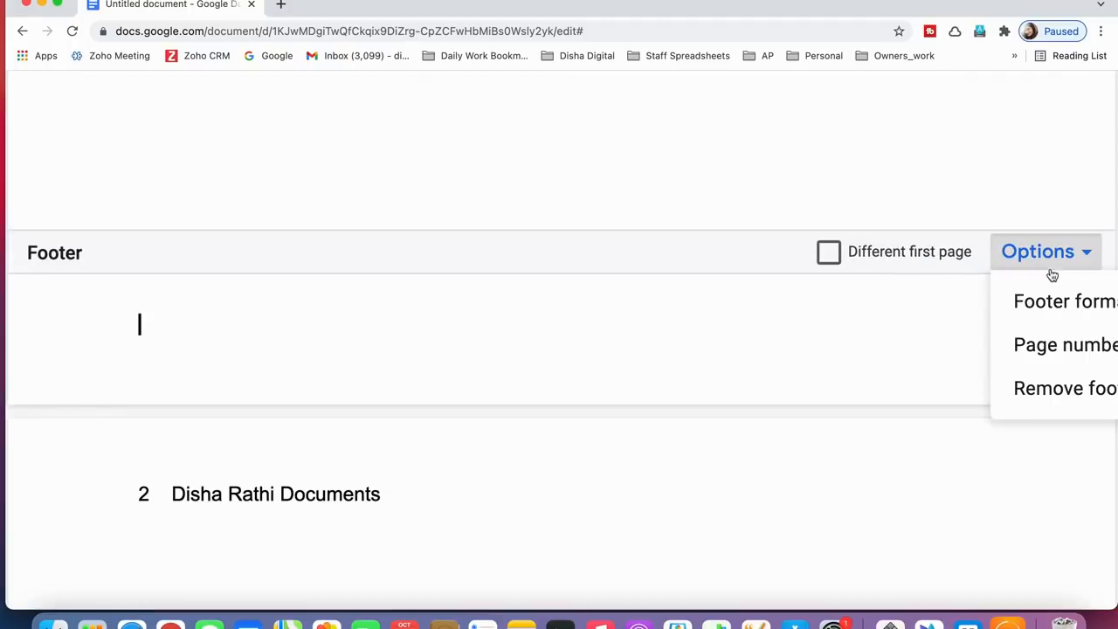
scroll(791, 387, "right", 5)
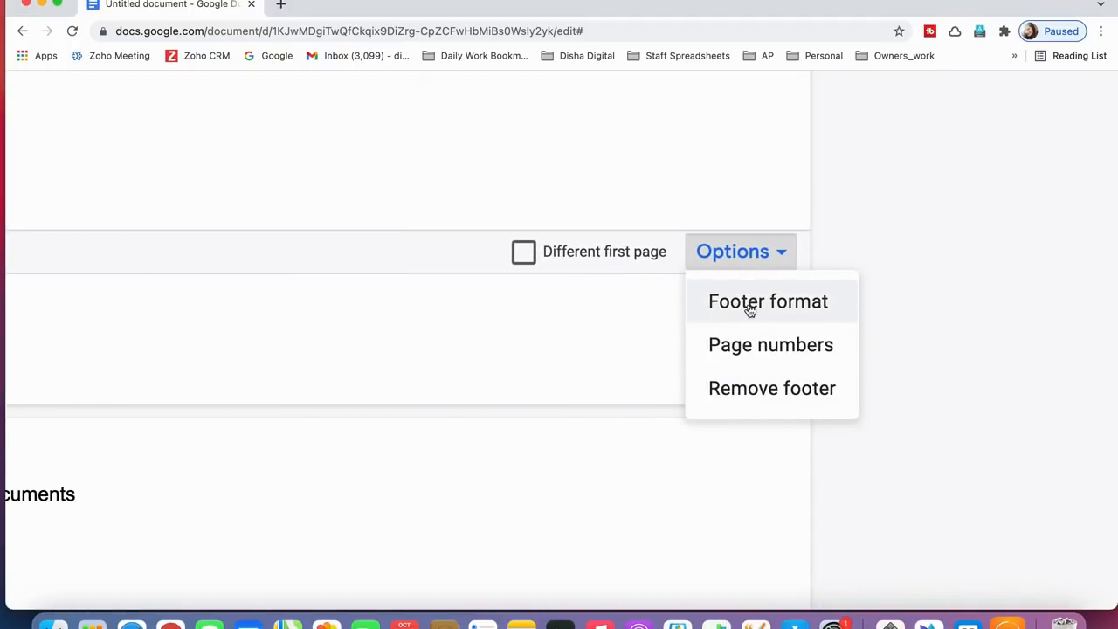
left_click(476, 316)
scroll(499, 362, "left", 10)
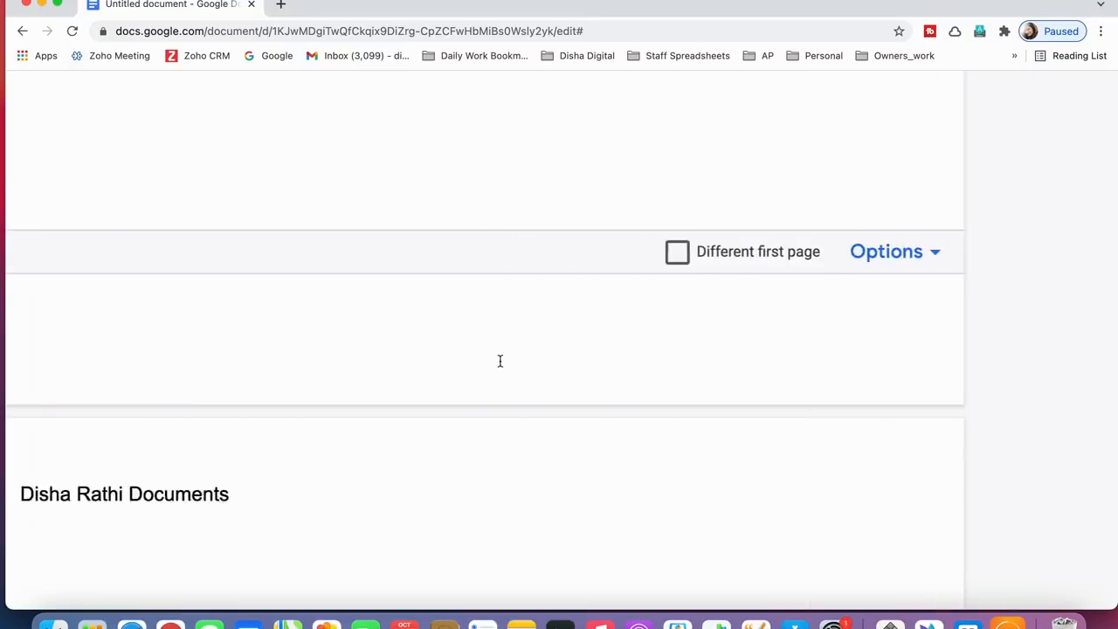
type("www.abc.com")
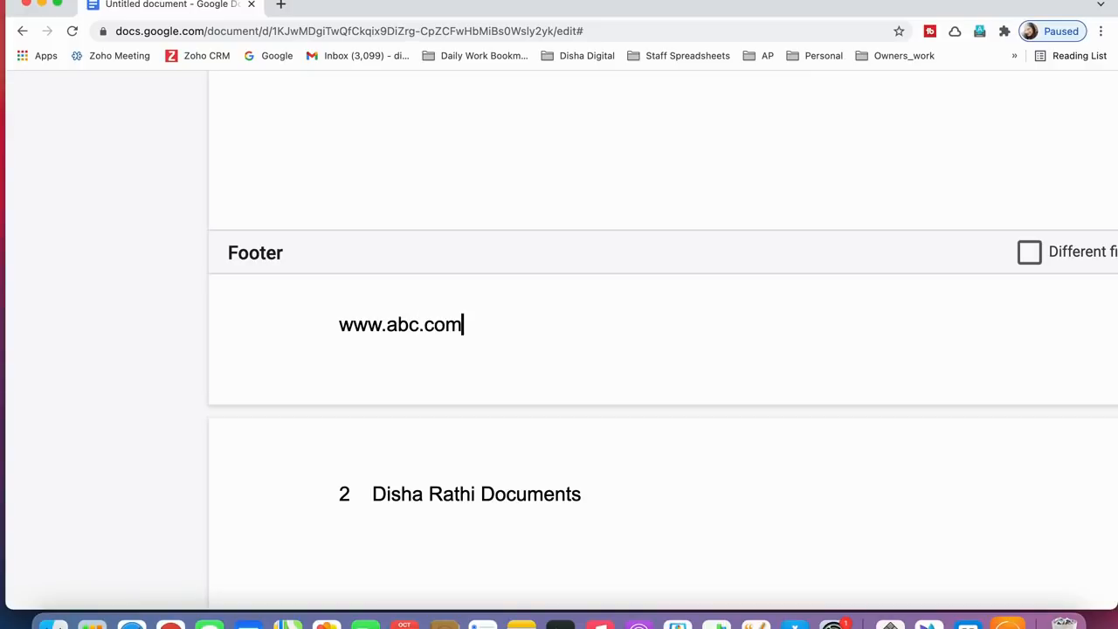
key("Return")
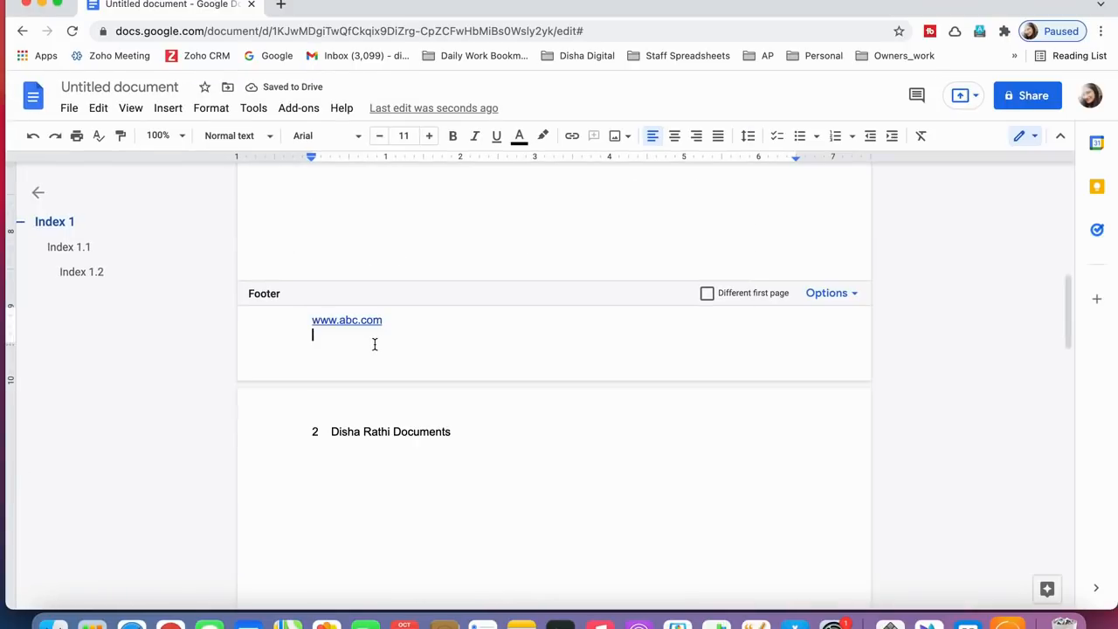
Step: Return to the document body and check the footer link and header on each of the pages
scroll(422, 350, "down", 10)
scroll(422, 349, "up", 4)
left_click(405, 240)
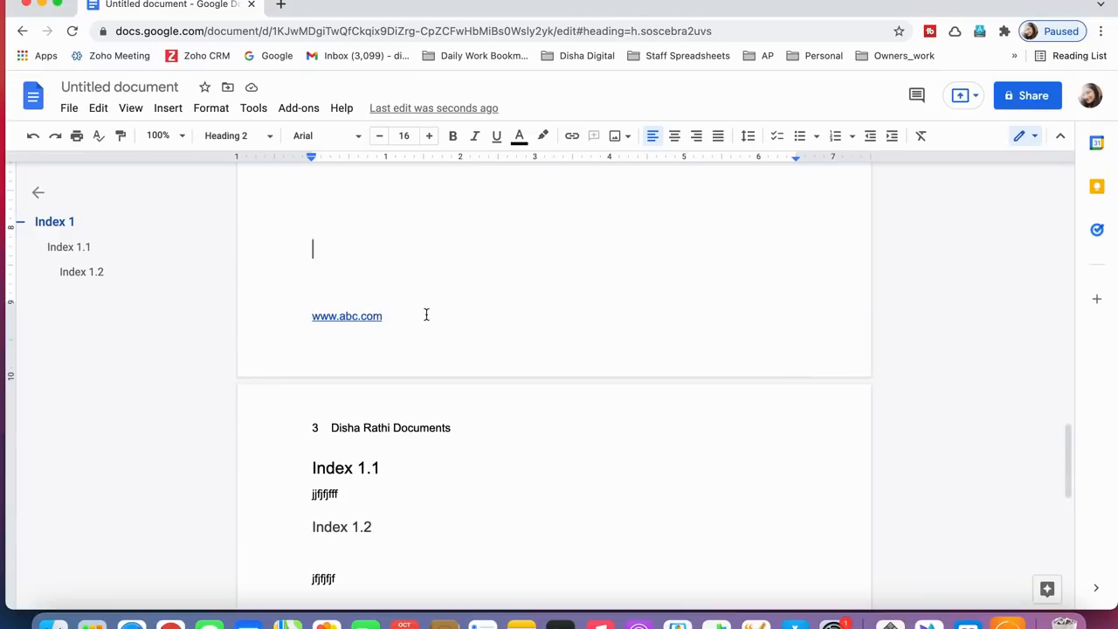
scroll(427, 315, "down", 8)
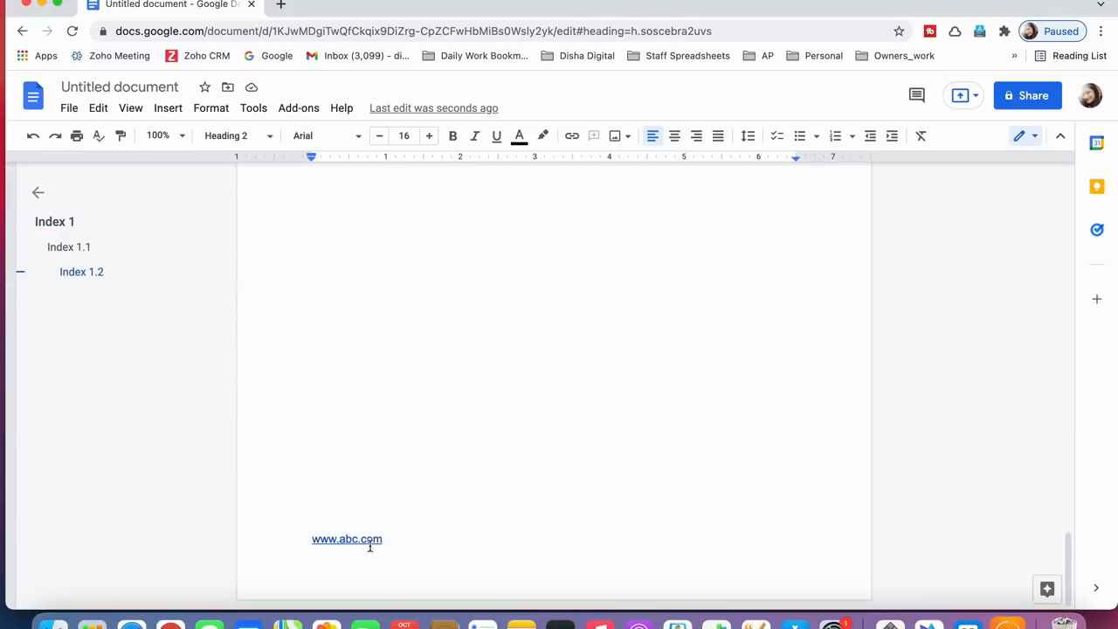
scroll(404, 536, "up", 20)
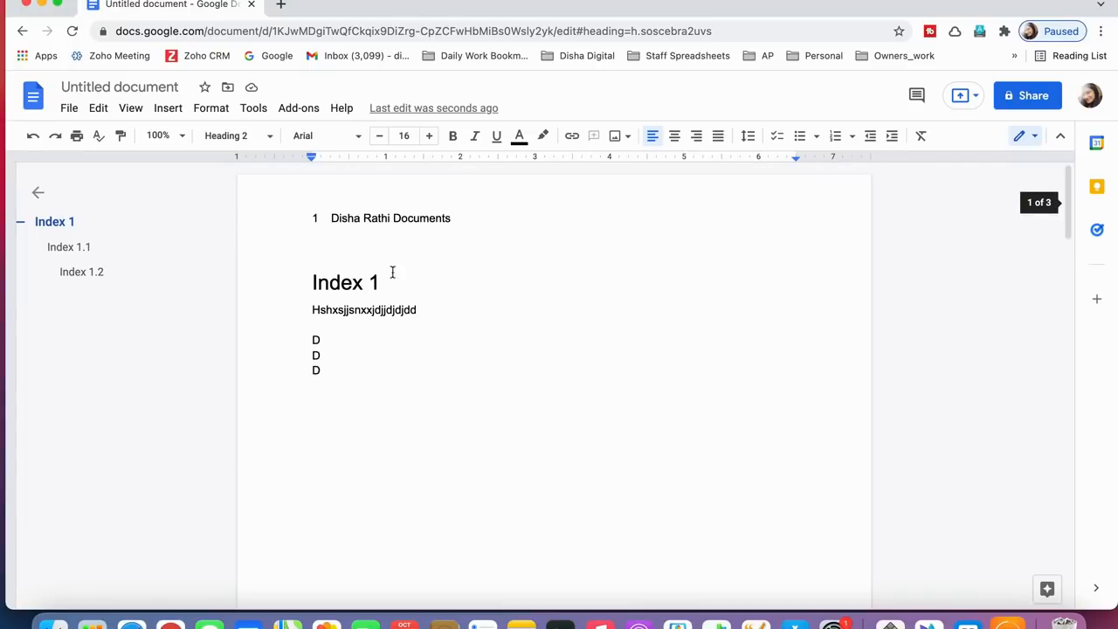
scroll(421, 294, "down", 10)
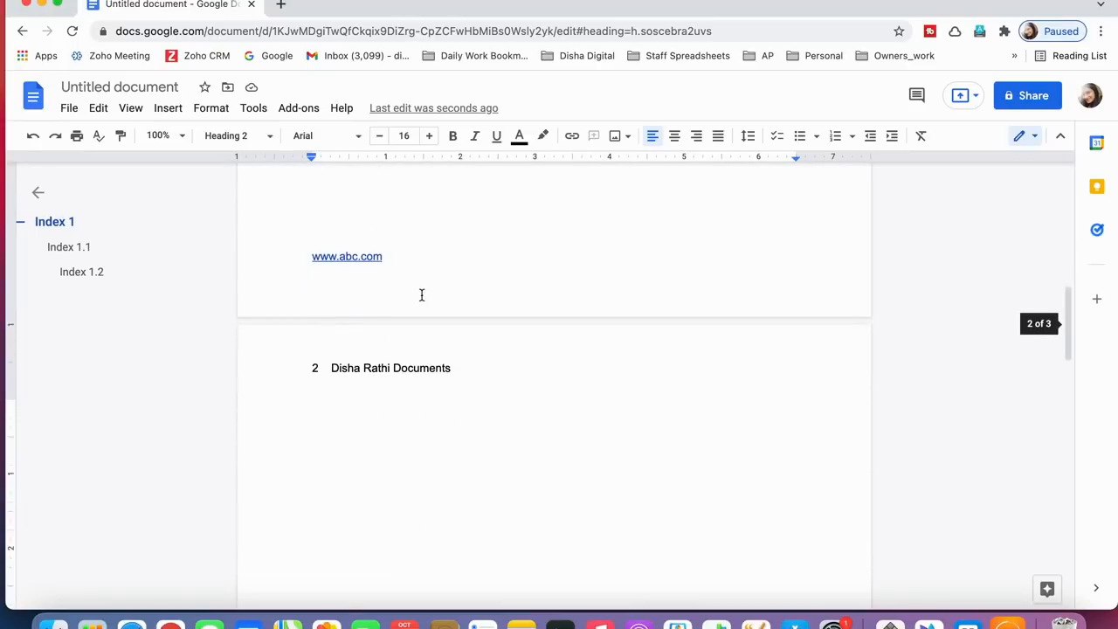
scroll(421, 295, "up", 10)
Step: Replace the placeholder text under the Index 1 heading with a pasted bulleted list of USB cable specifications
double_click(327, 215)
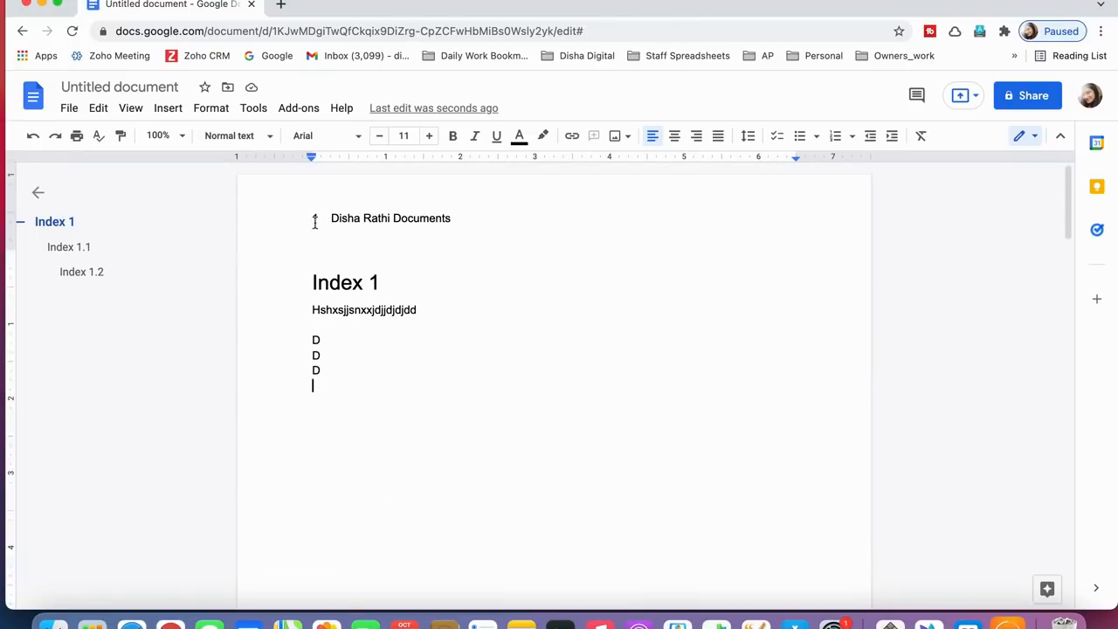
scroll(369, 370, "down", 5)
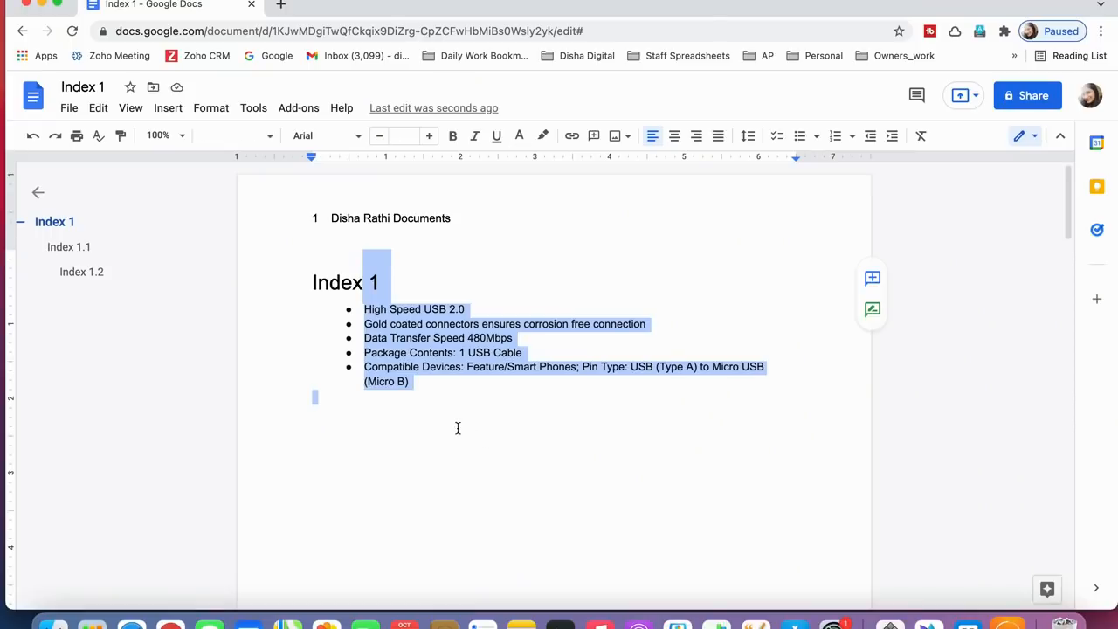
left_click(457, 428)
scroll(457, 429, "down", 1)
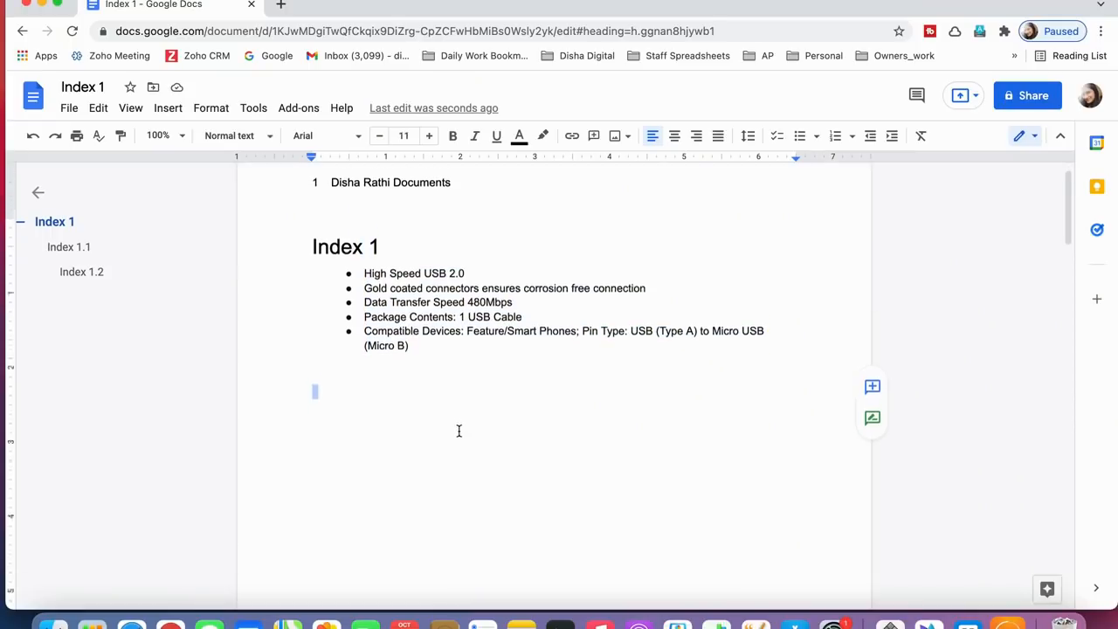
scroll(424, 387, "up", 1)
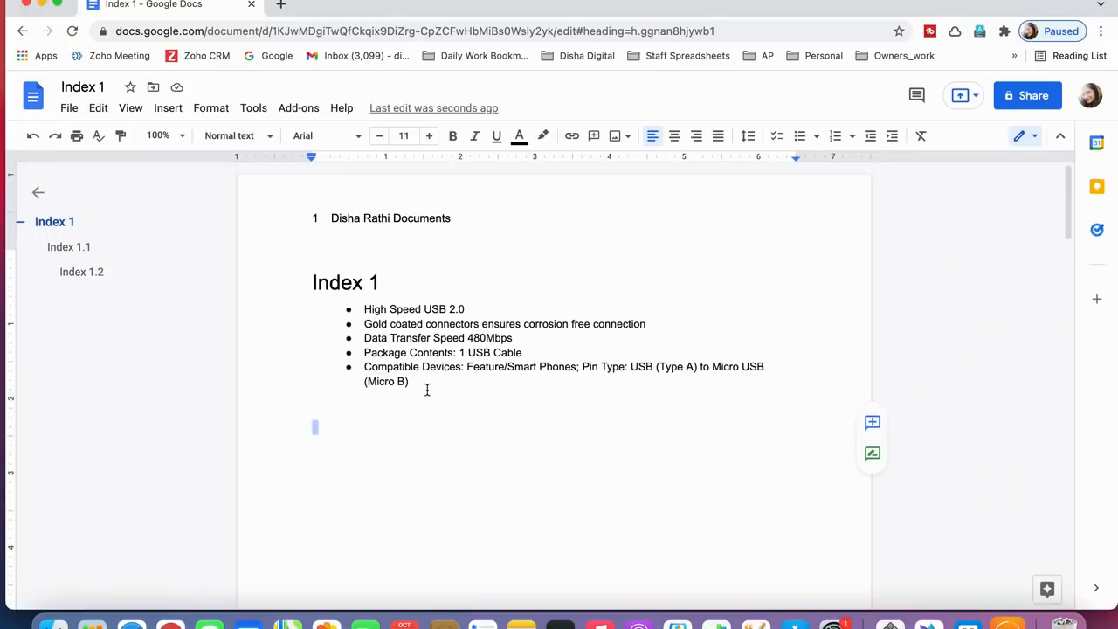
Step: Review the document's page, word and character counts and turn on displaying the word count while typing
left_click(240, 109)
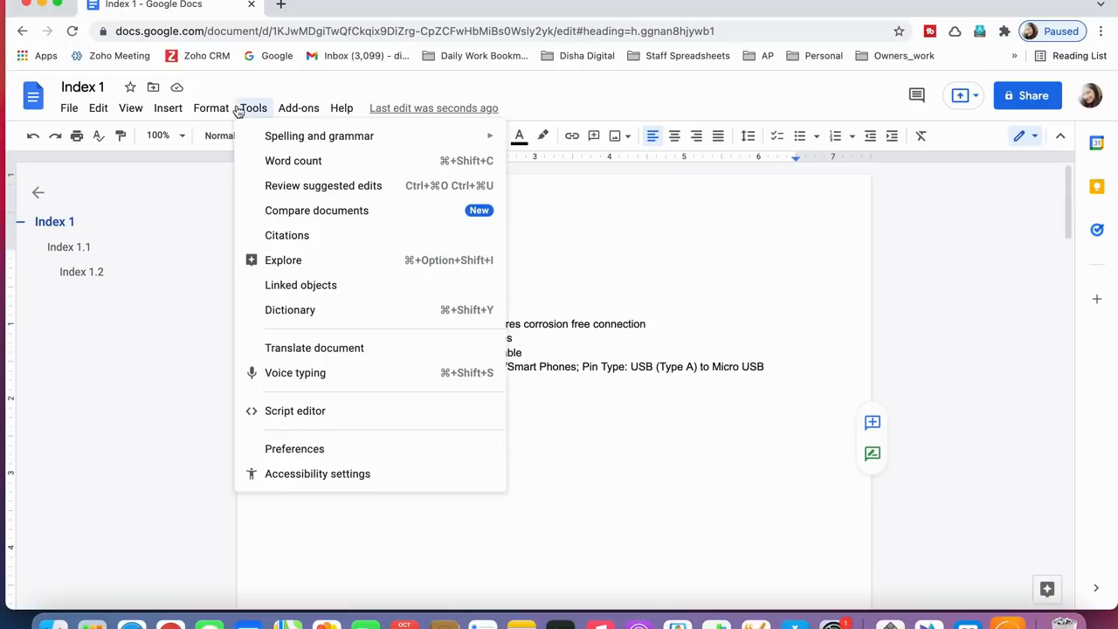
left_click(344, 164)
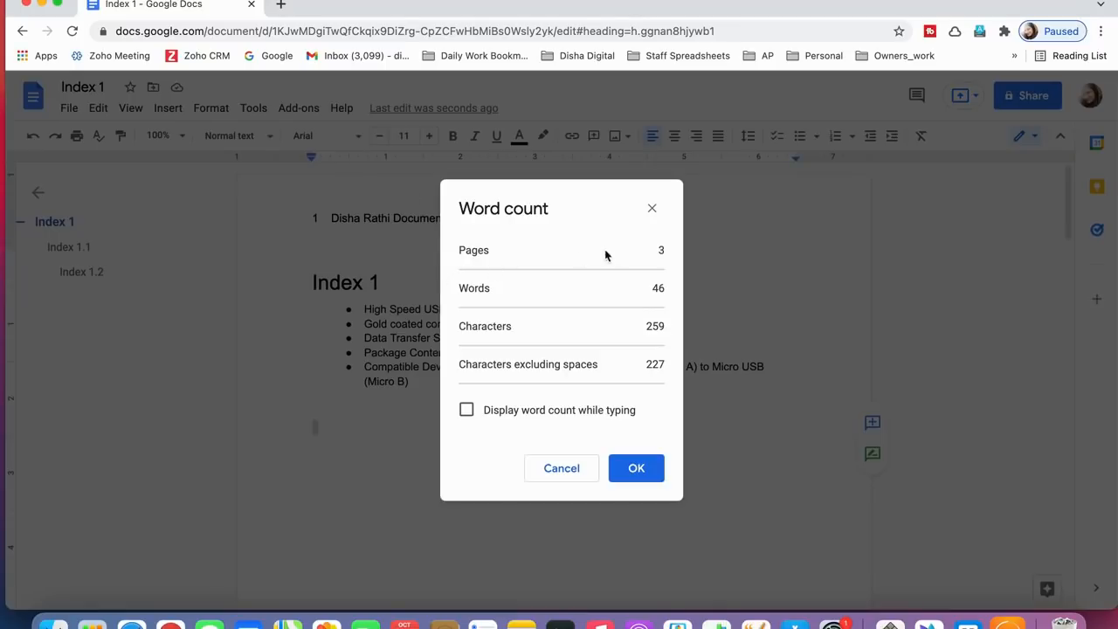
left_click_drag(660, 292, 585, 329)
left_click(584, 329)
left_click_drag(649, 367, 671, 373)
left_click(466, 412)
left_click(636, 466)
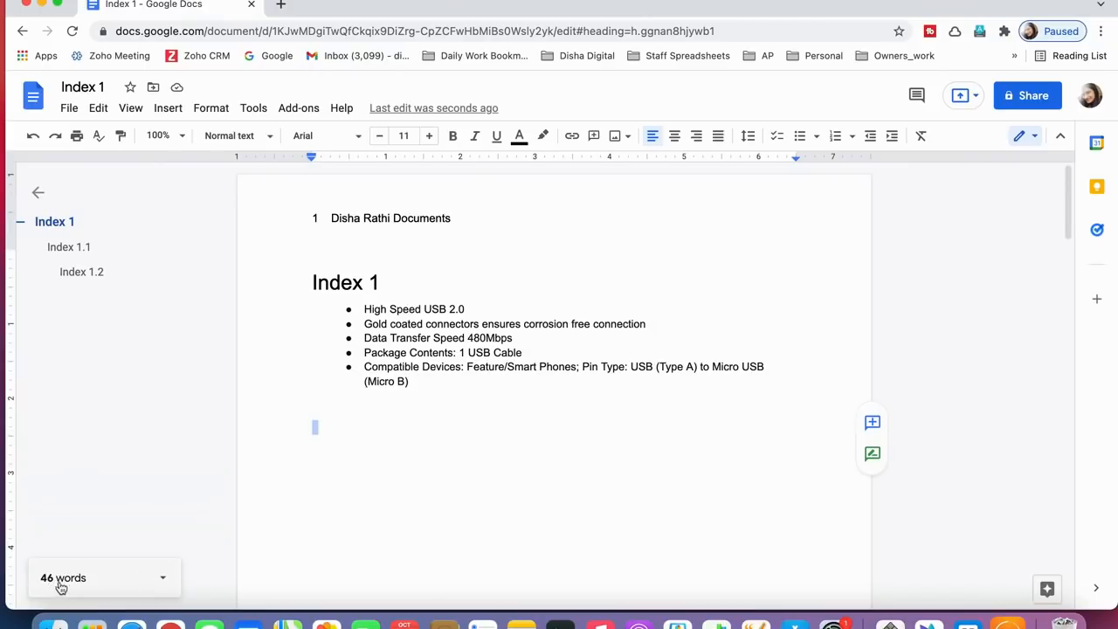
Step: Add a new bullet reading hello12344 after the Compatible Devices item
left_click(340, 426)
left_click(446, 385)
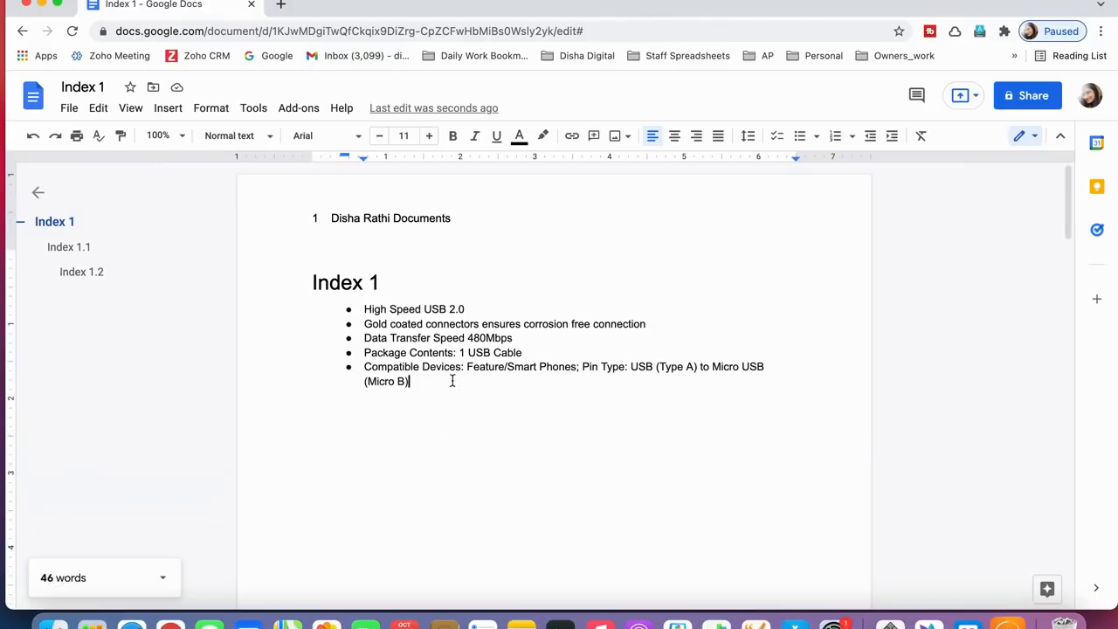
key("Return")
type("hello12344")
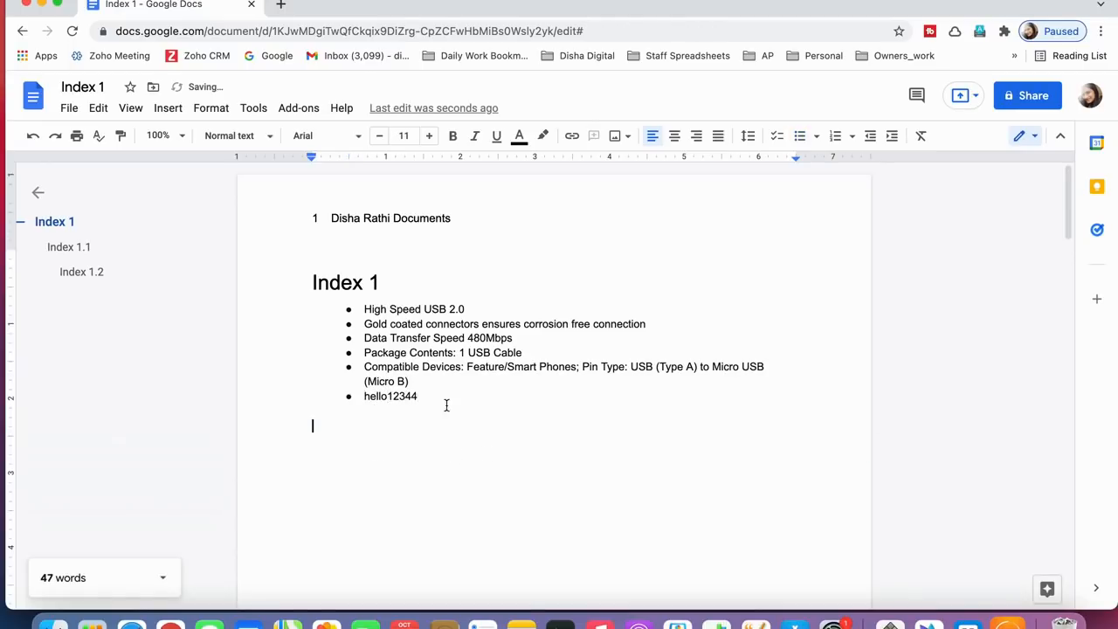
Step: Check the live word and character counts for the last bullet alone and for the last two bullets together
left_click_drag(444, 404, 335, 379)
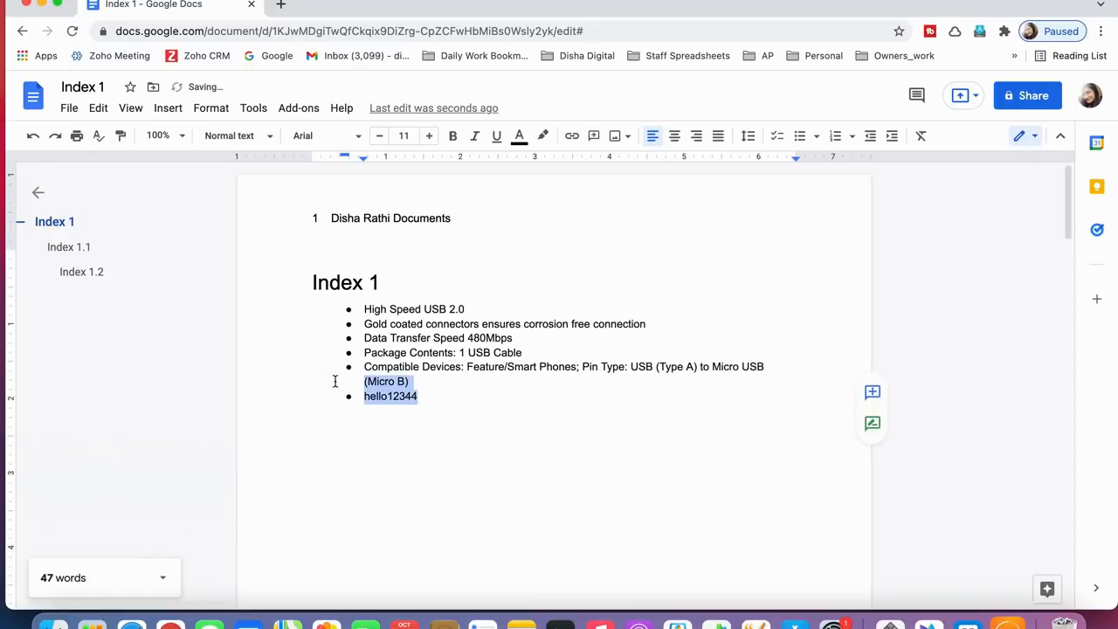
left_click(379, 399)
double_click(379, 400)
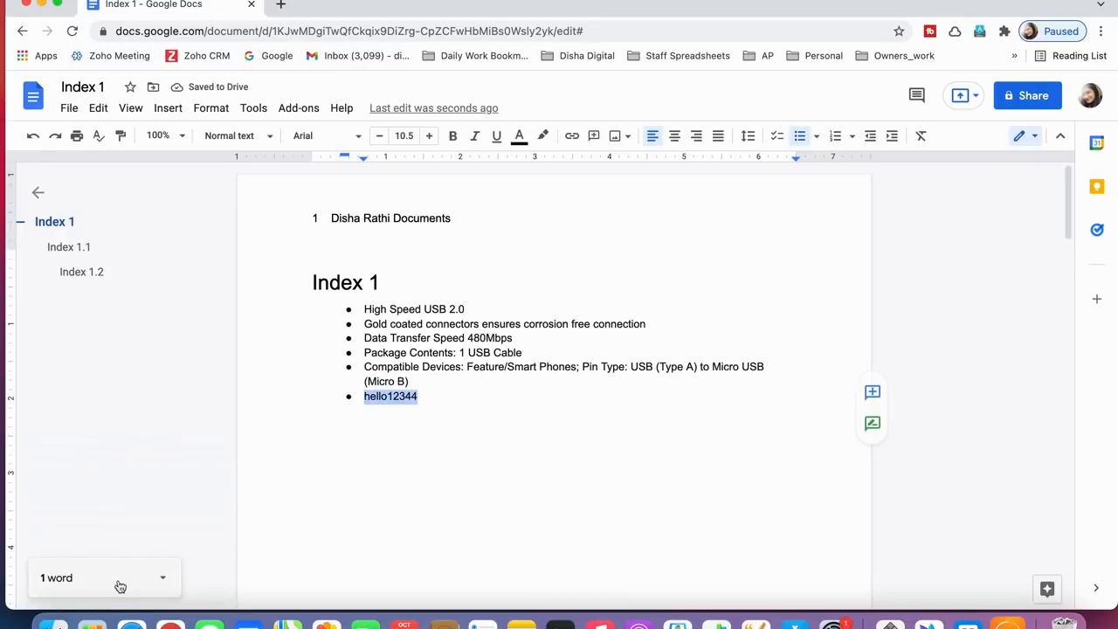
left_click(377, 396)
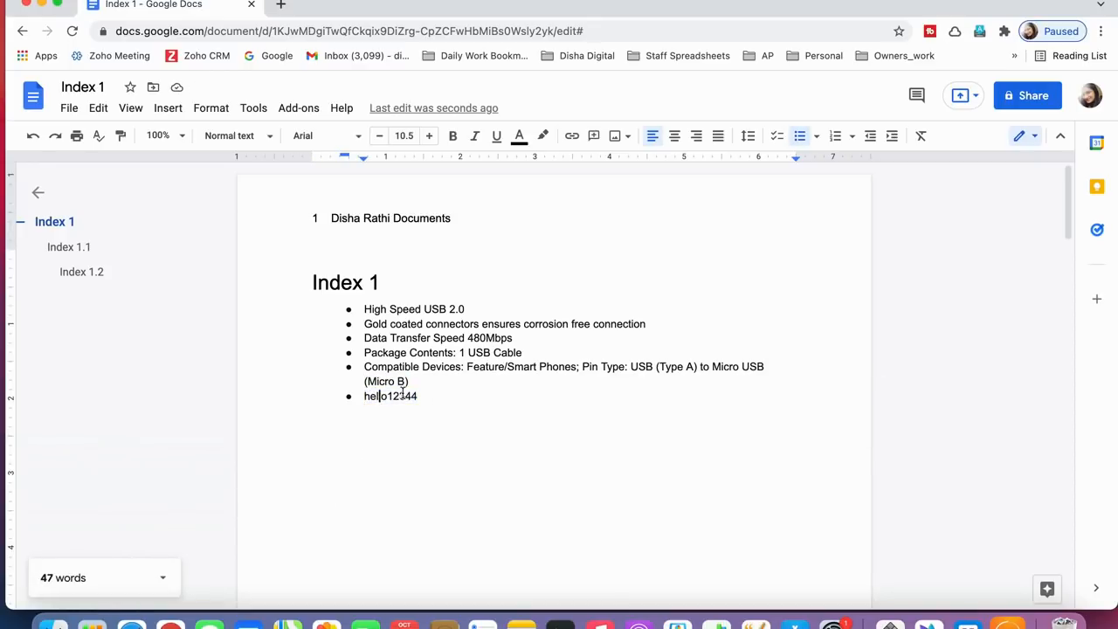
left_click_drag(435, 403, 364, 367)
left_click(160, 579)
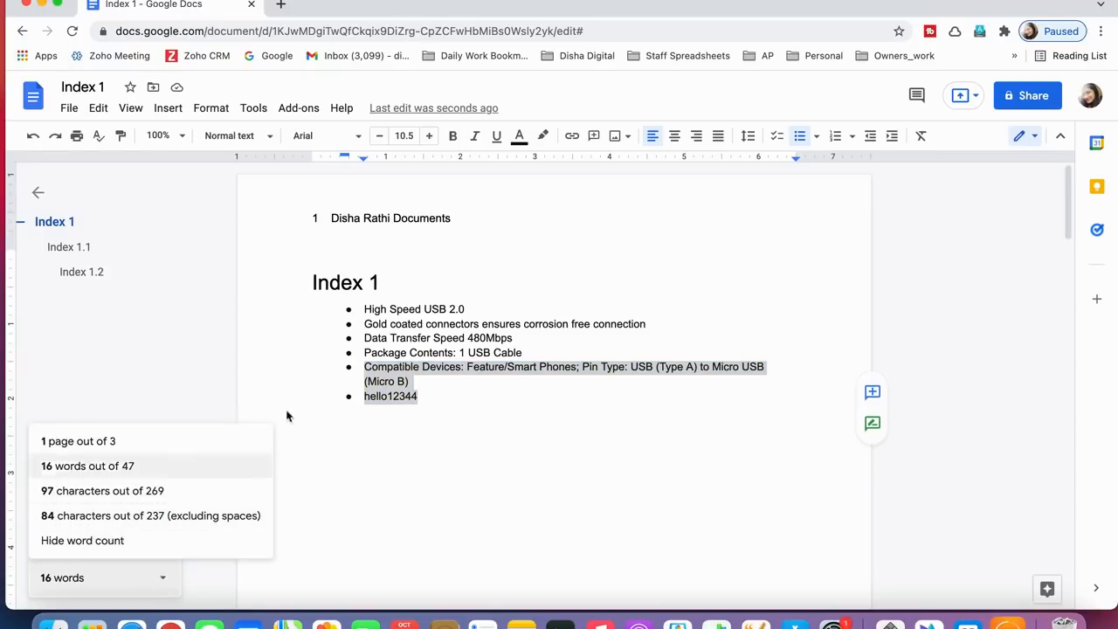
left_click(472, 422)
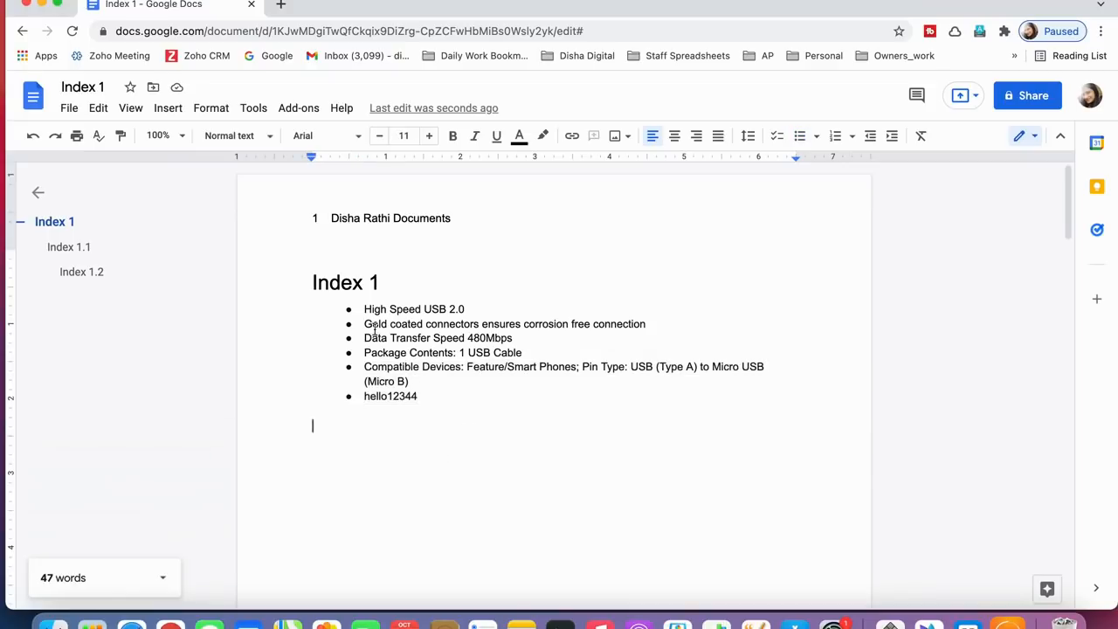
left_click_drag(421, 398, 364, 390)
left_click(417, 352)
Step: Collapse the document's title and menu area, then restore it
scroll(472, 384, "down", 2)
scroll(471, 384, "up", 2)
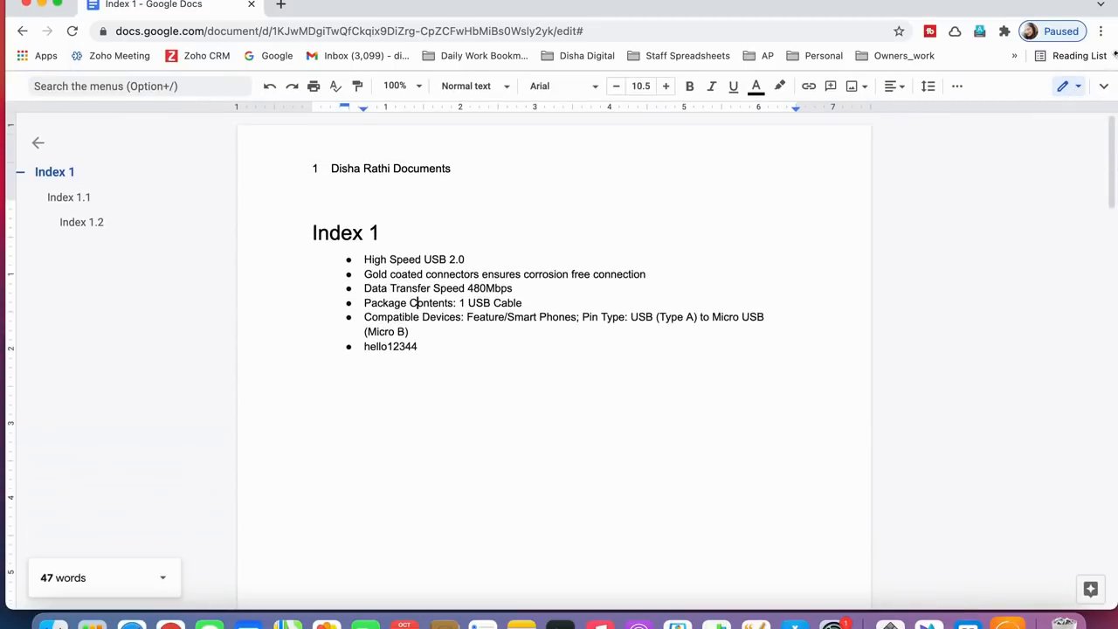
left_click(1104, 86)
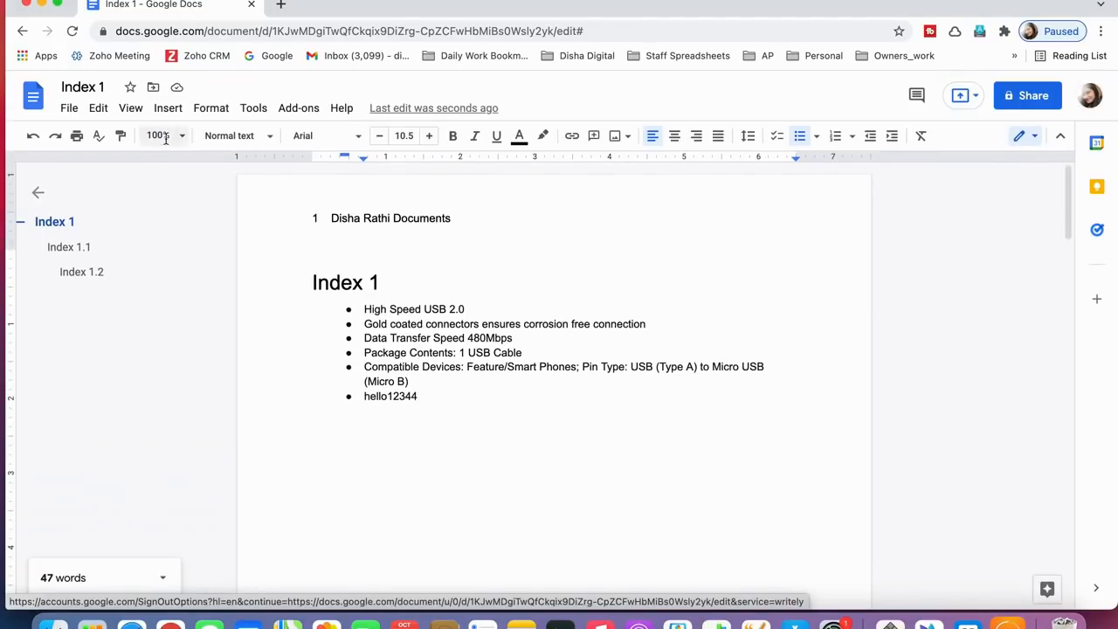
Step: Show the document in full screen view, dismiss the hidden-controls notice and browse the page
left_click(132, 111)
mouse_move(131, 112)
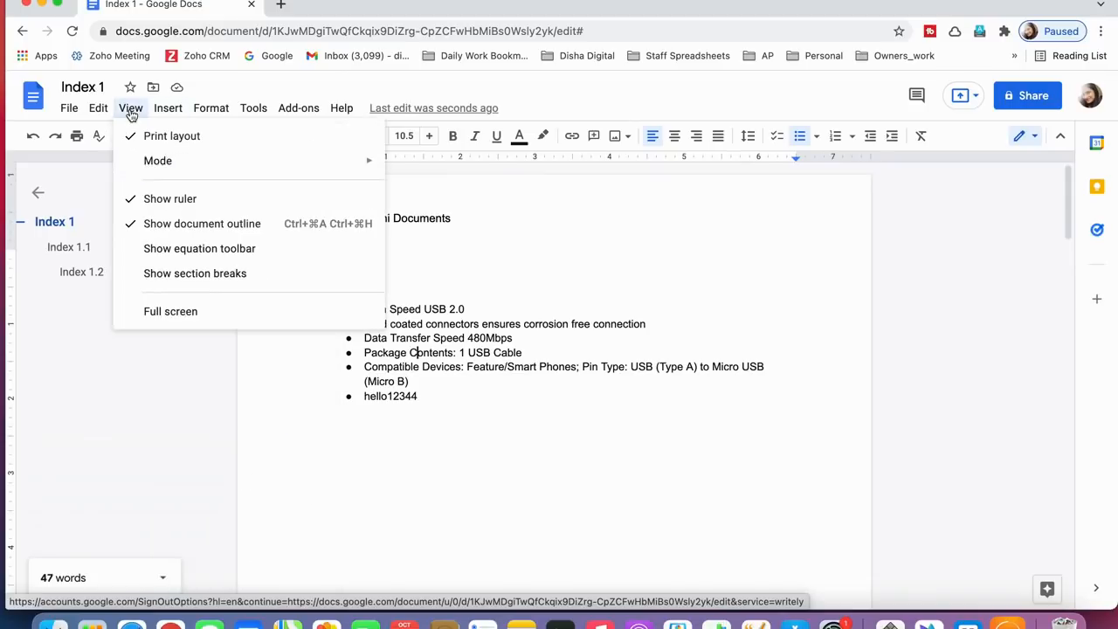
left_click(153, 313)
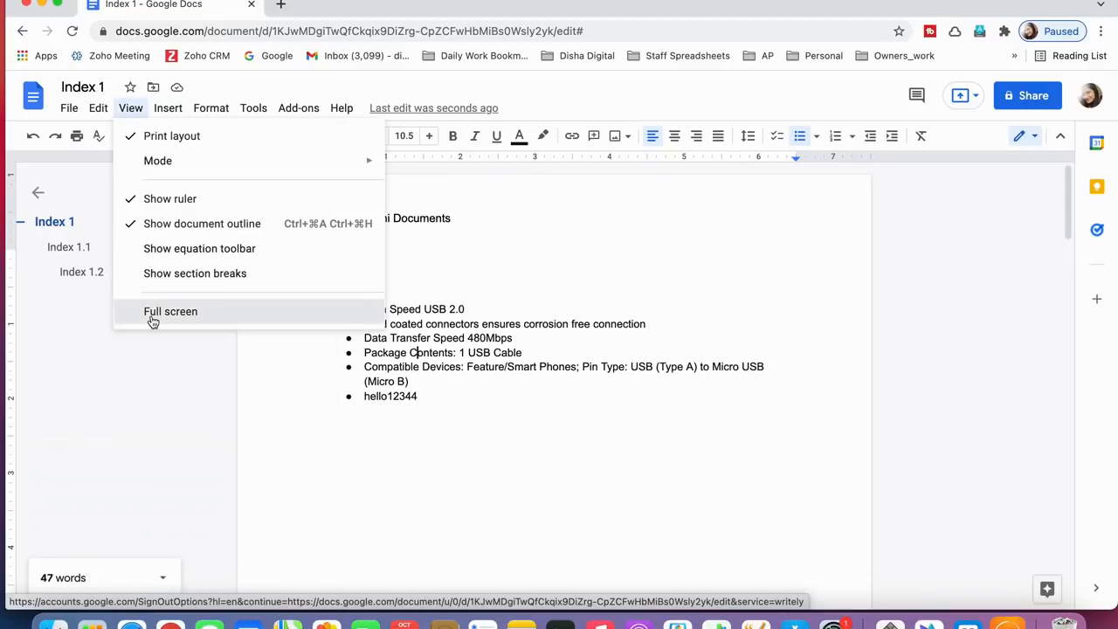
left_click(476, 322)
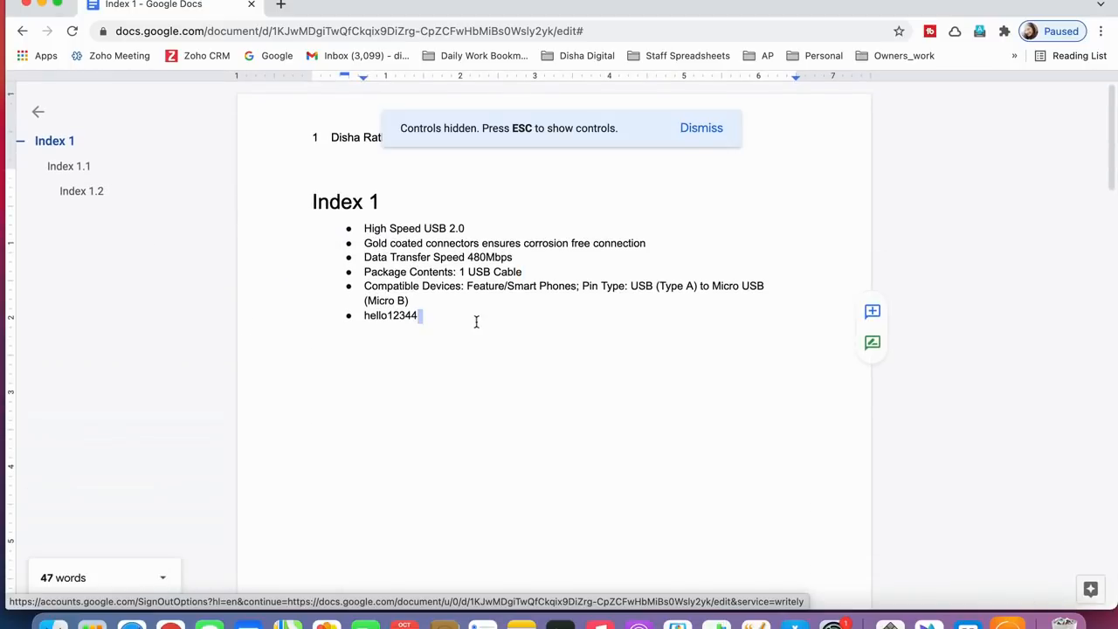
left_click(462, 392)
scroll(461, 392, "down", 5)
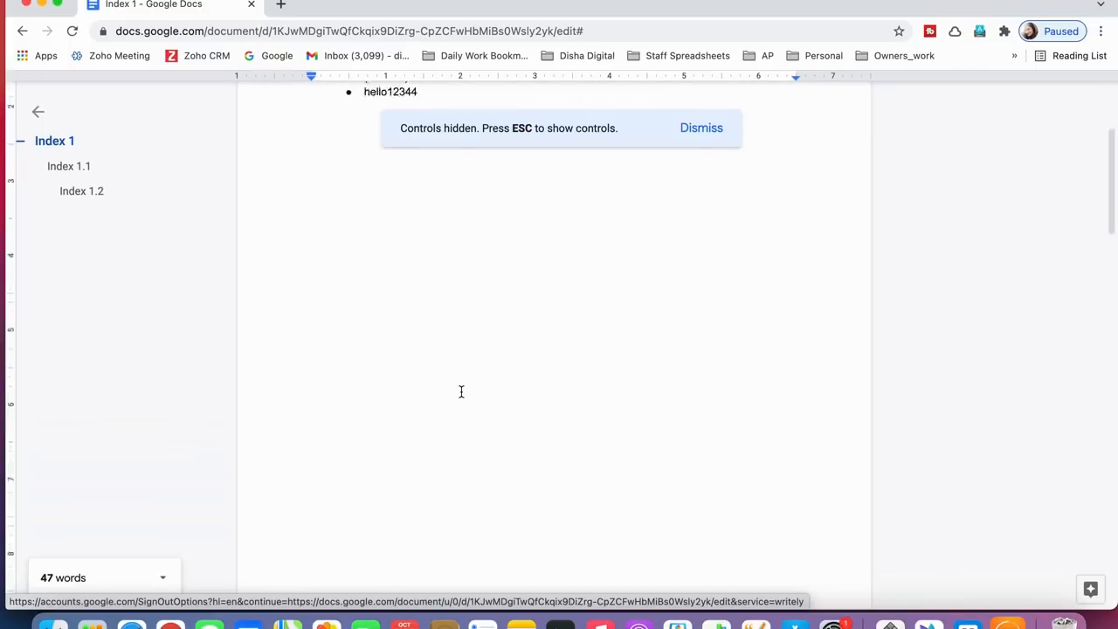
scroll(461, 392, "up", 10)
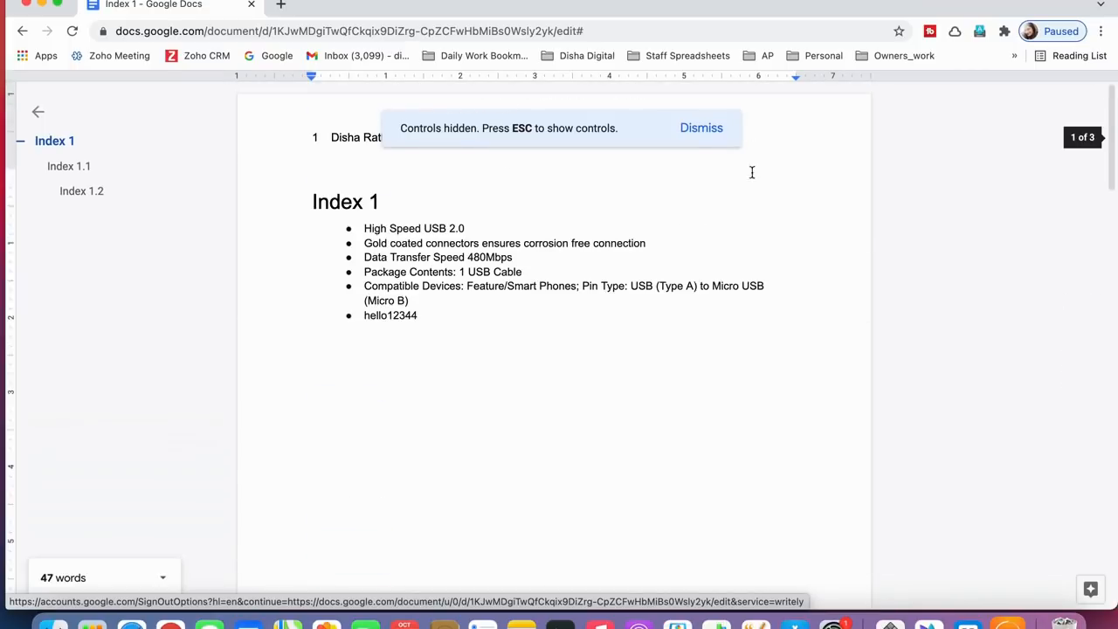
left_click(707, 131)
scroll(370, 425, "down", 5)
scroll(370, 425, "up", 5)
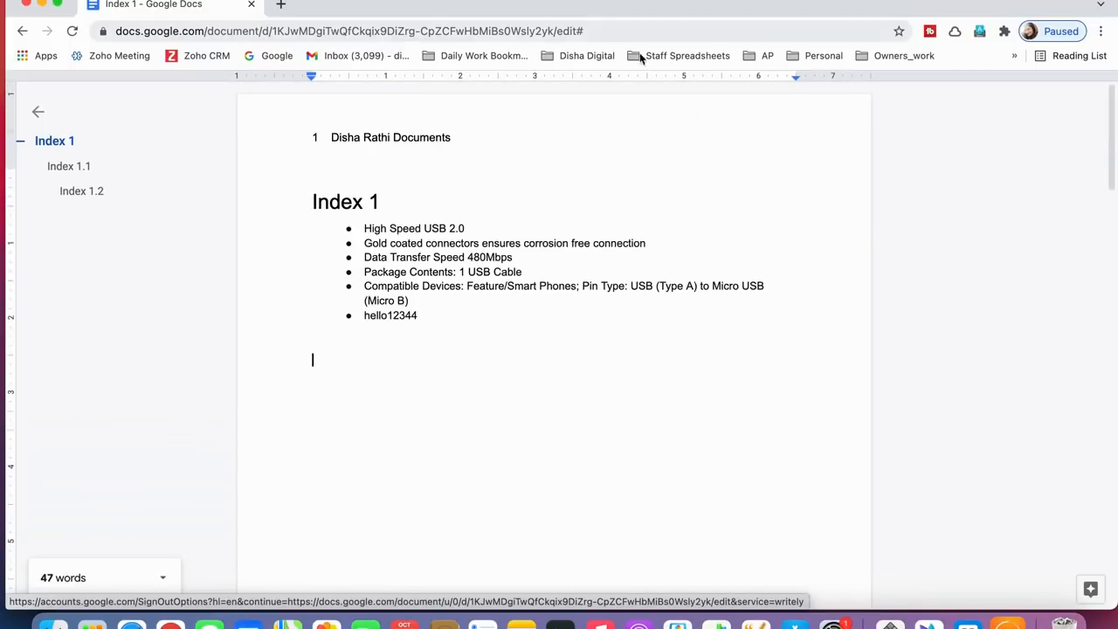
Step: Place the cursor on the first page and leave full screen view to bring the controls back
left_click(432, 204)
scroll(475, 230, "down", 3)
scroll(469, 230, "up", 3)
key("Escape")
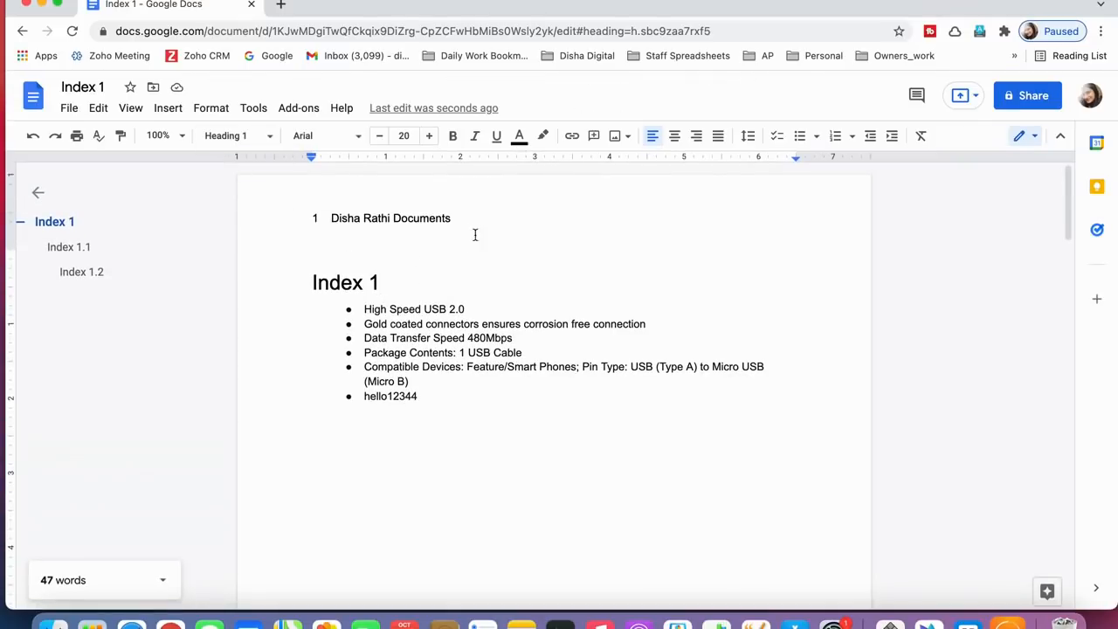
Step: Run a spelling and grammar check on the whole document
scroll(408, 270, "down", 5)
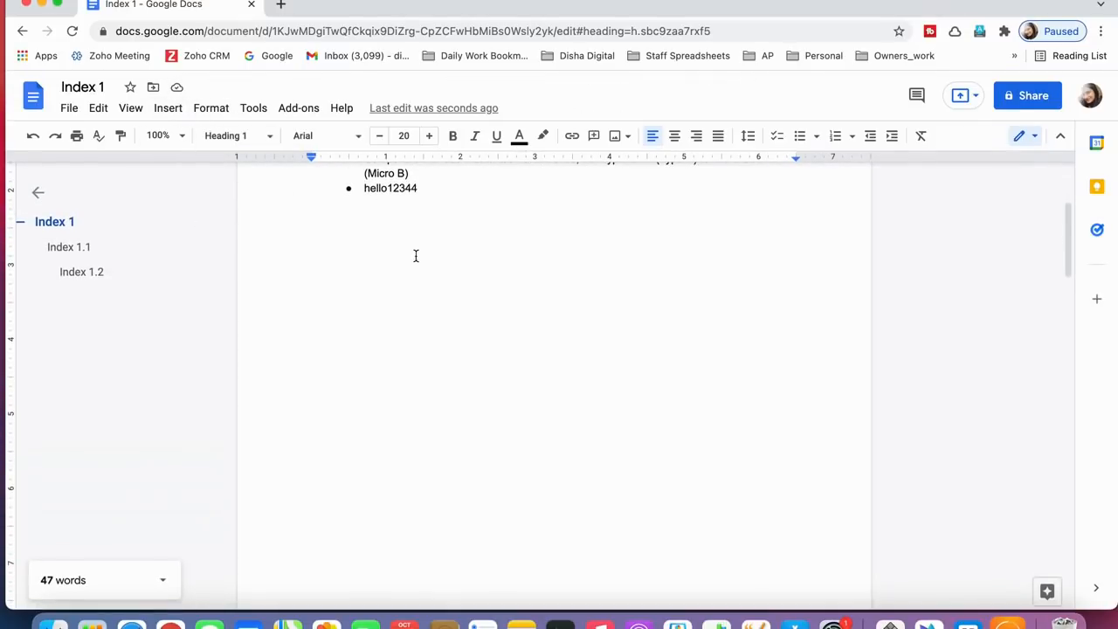
scroll(413, 256, "up", 5)
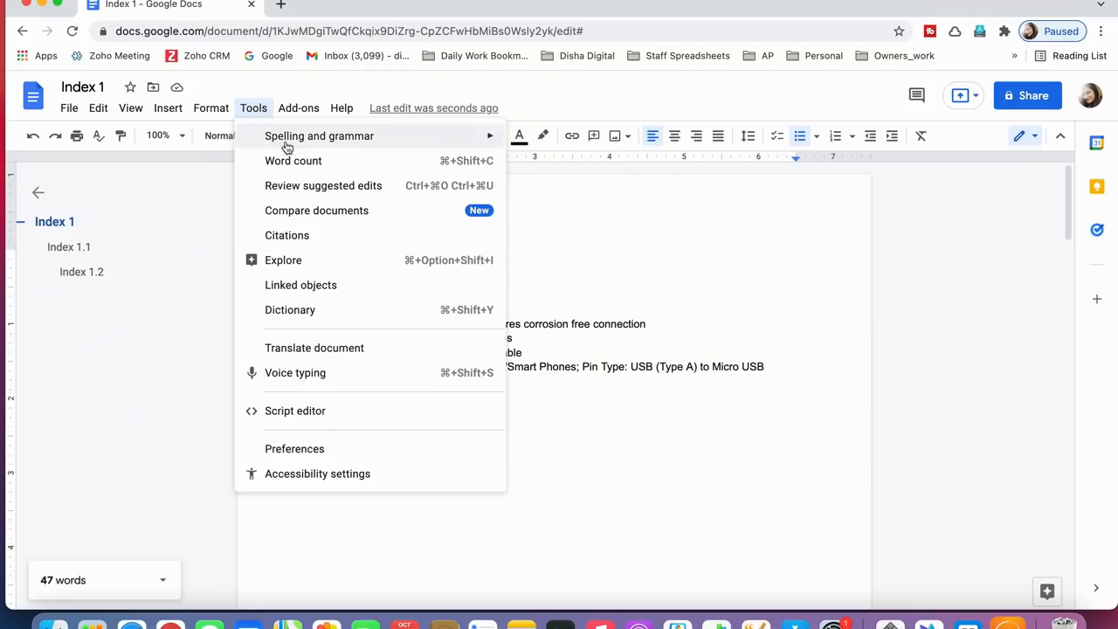
mouse_move(288, 145)
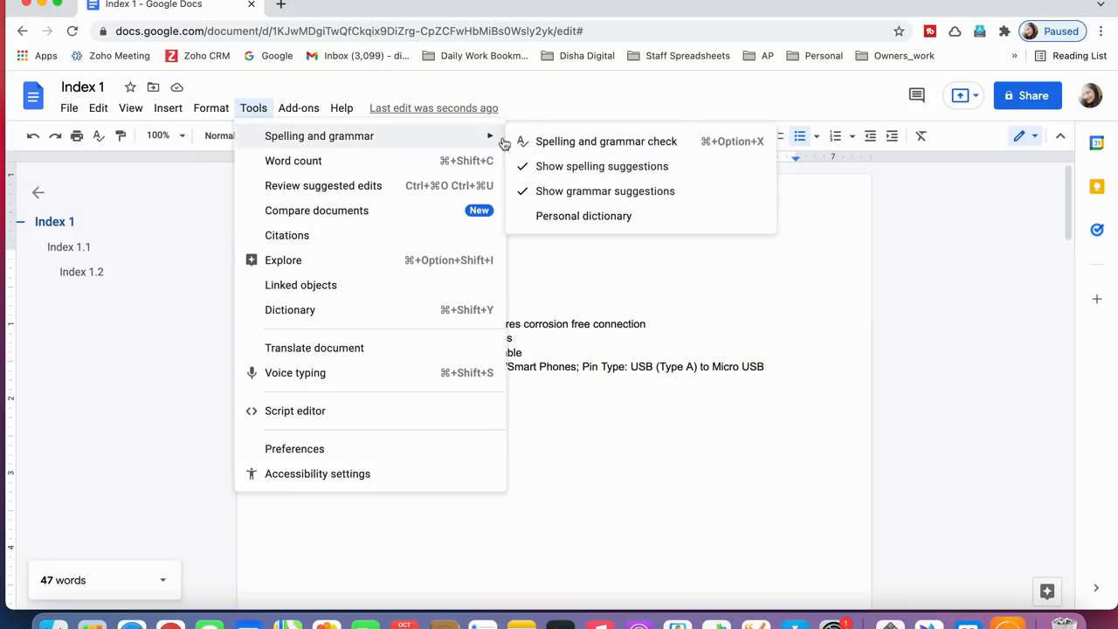
left_click(612, 145)
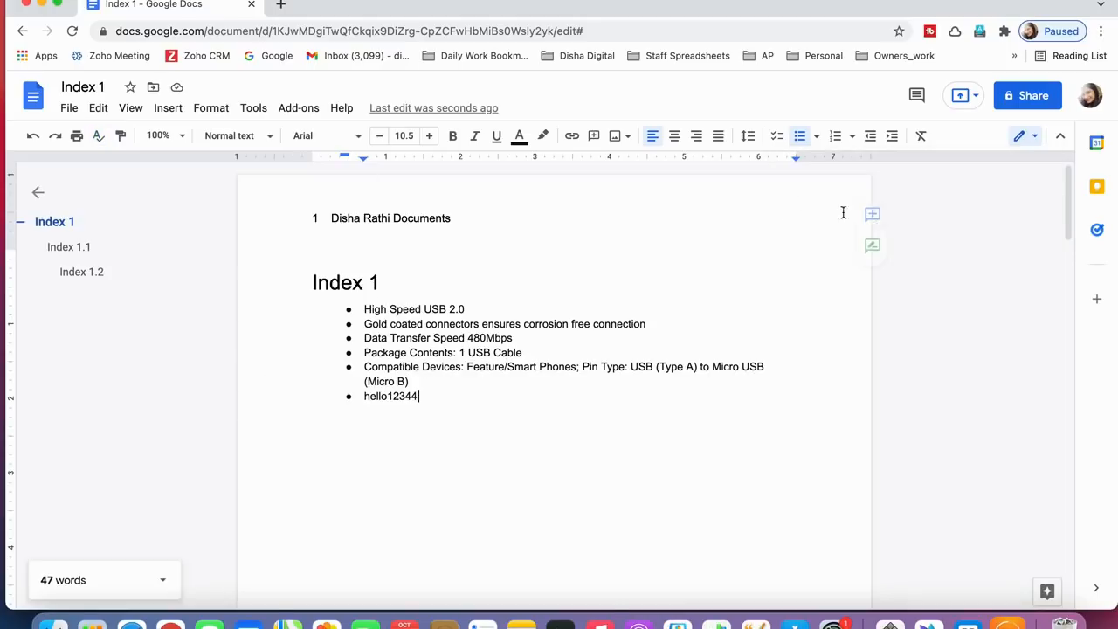
Step: Misspell "Compatible" as "Compatibl" in the fifth bullet and place the cursor below the list
left_click(407, 367)
key("BackSpace")
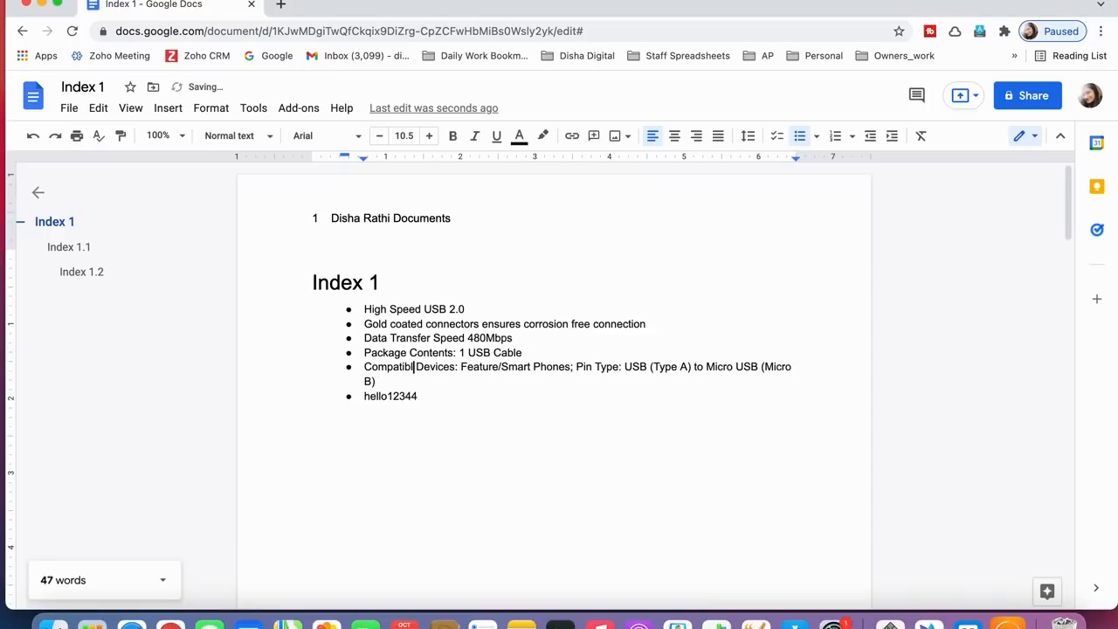
left_click(482, 435)
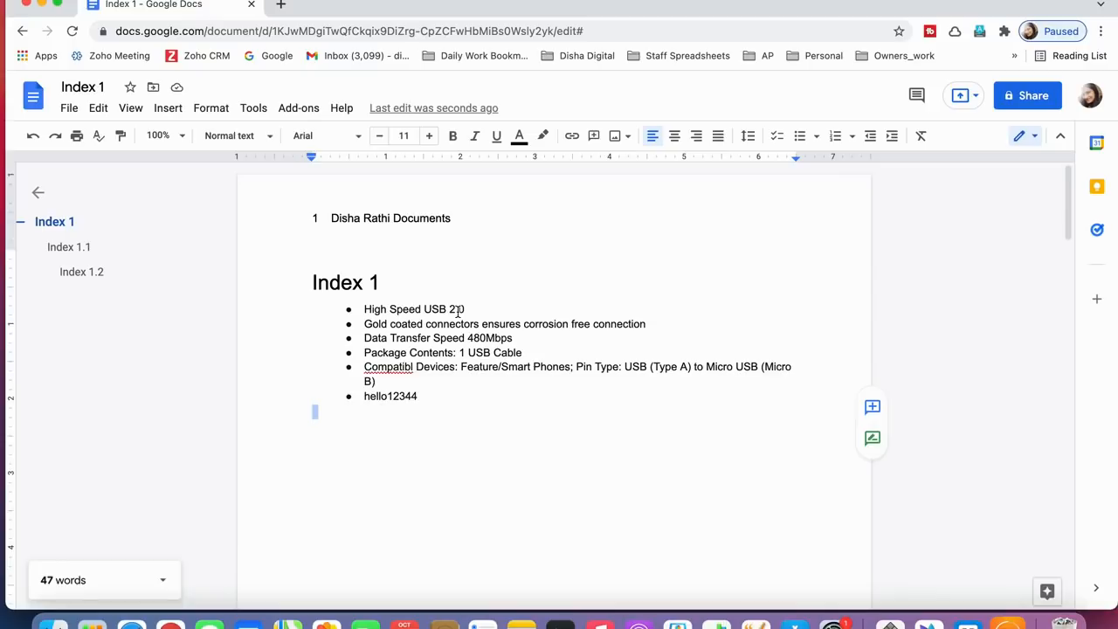
Step: Run the spelling and grammar check and apply the suggested correction "Compatible" for the misspelled word
left_click(254, 108)
mouse_move(277, 145)
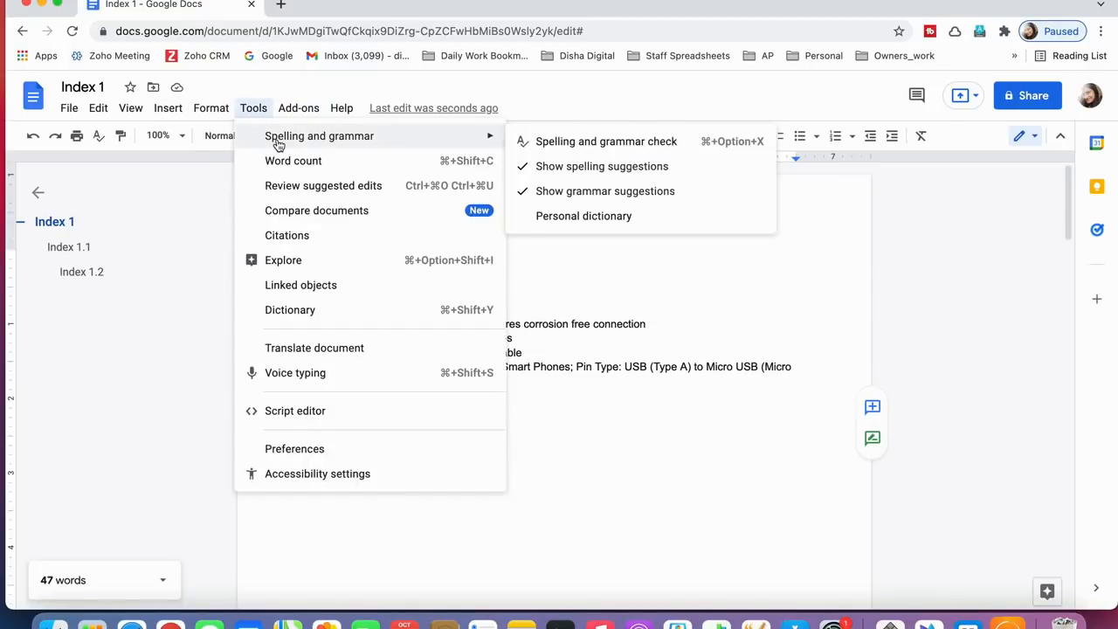
left_click(563, 140)
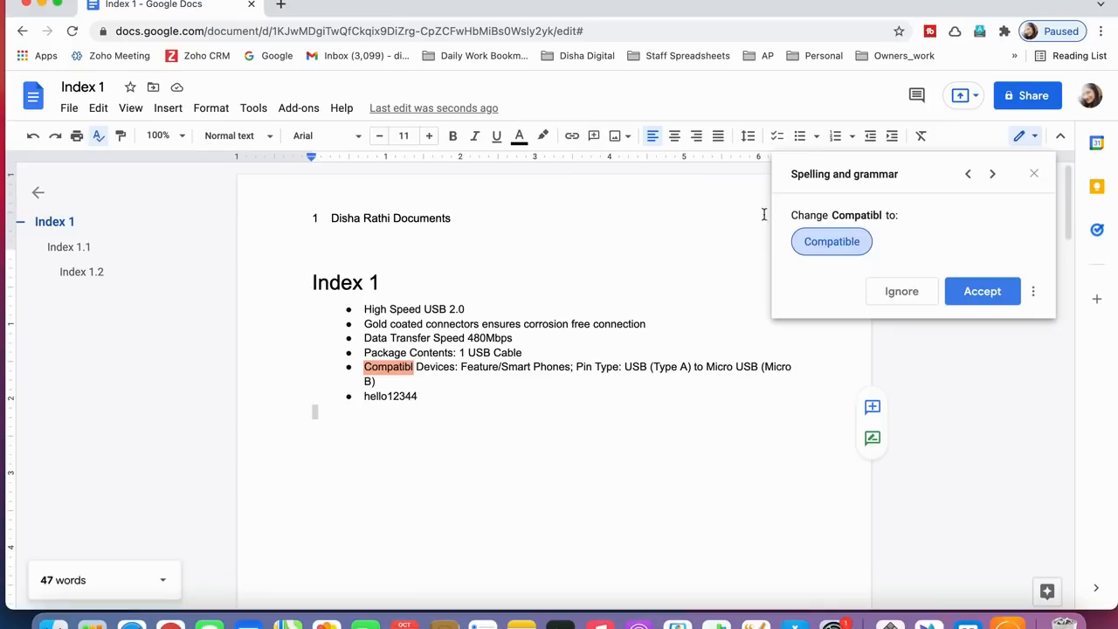
left_click(850, 248)
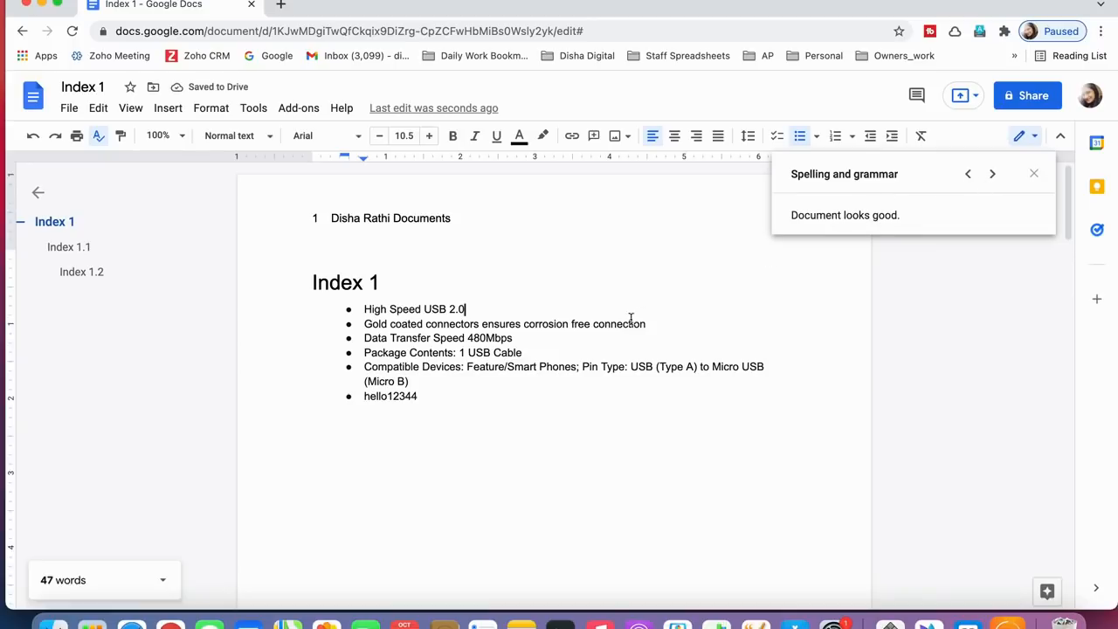
Step: Review the document's suggested edits, dismiss the notice, and repeat the review once from the Index 1 heading
scroll(374, 242, "down", 4)
scroll(375, 242, "up", 4)
left_click(253, 108)
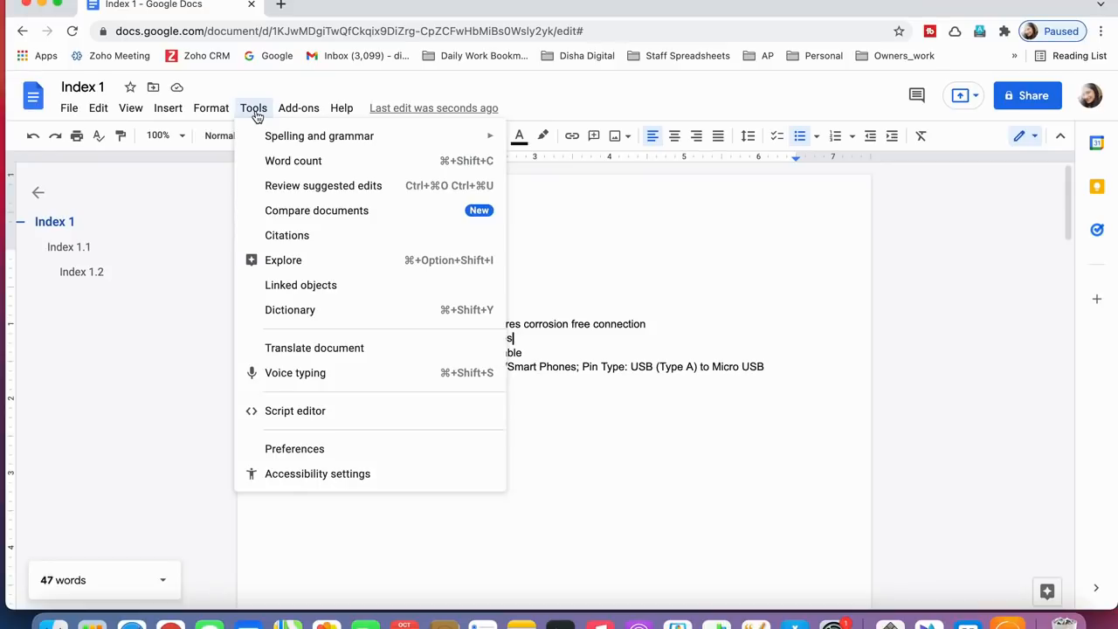
left_click(323, 192)
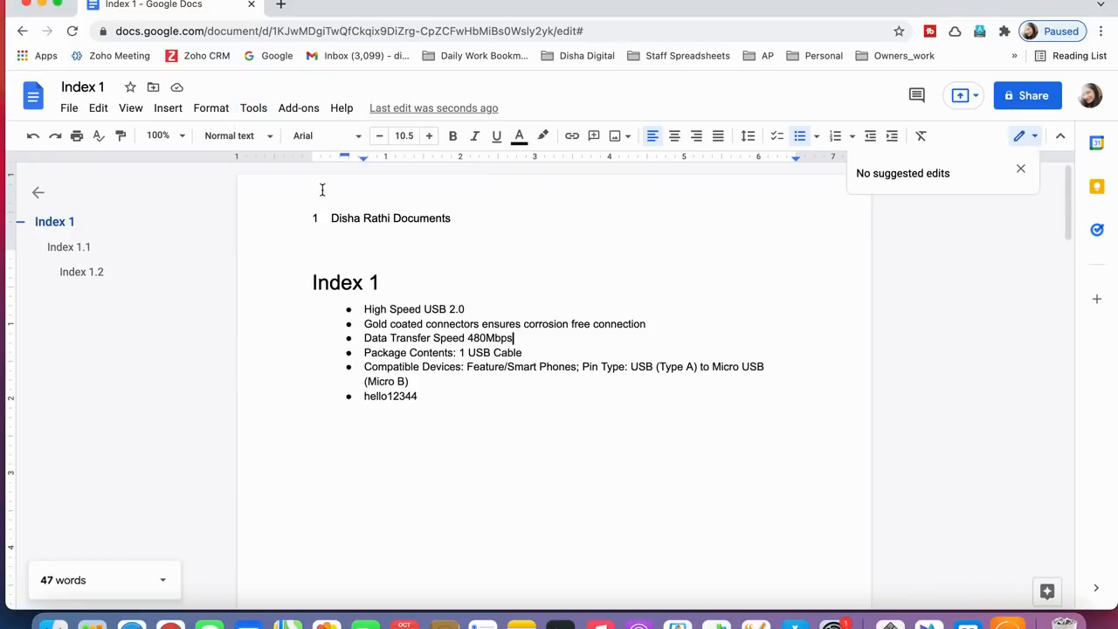
left_click(565, 264)
left_click(1021, 168)
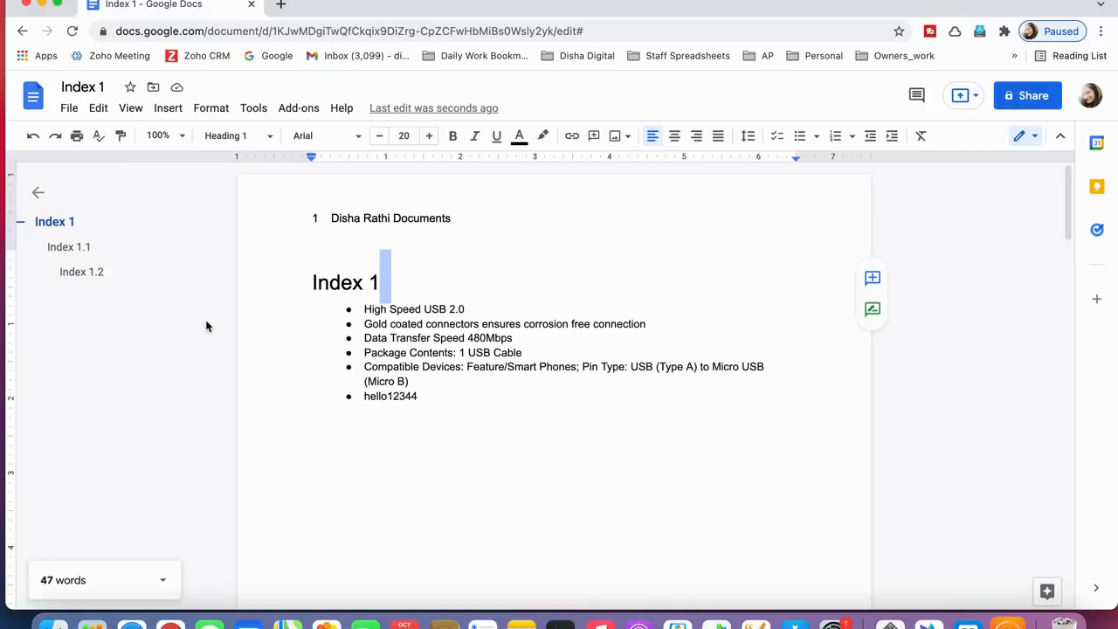
left_click(253, 107)
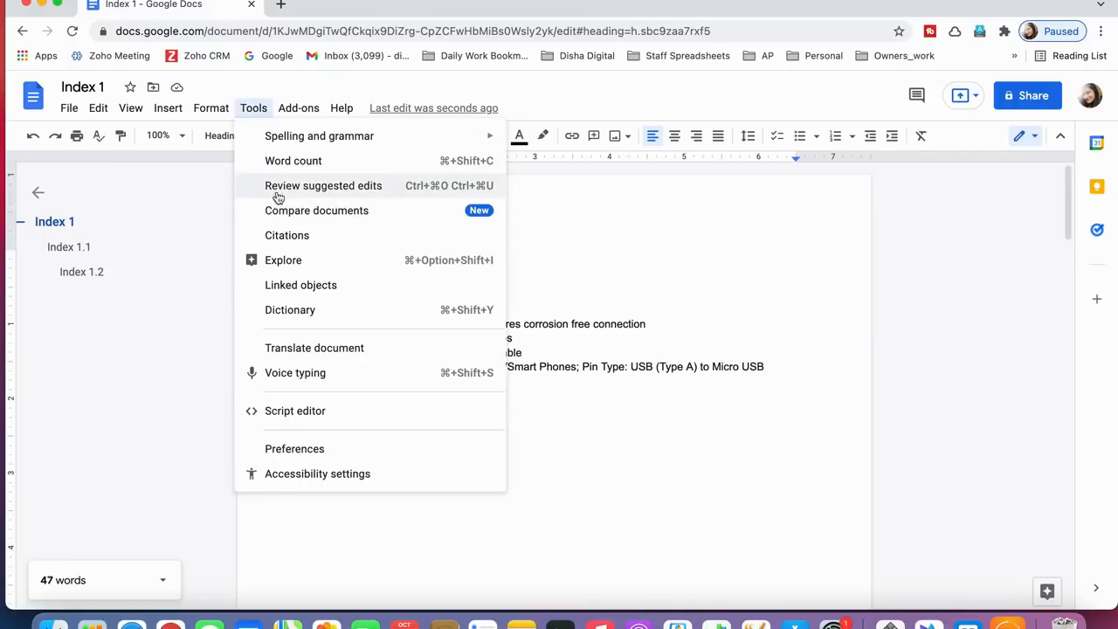
left_click(380, 186)
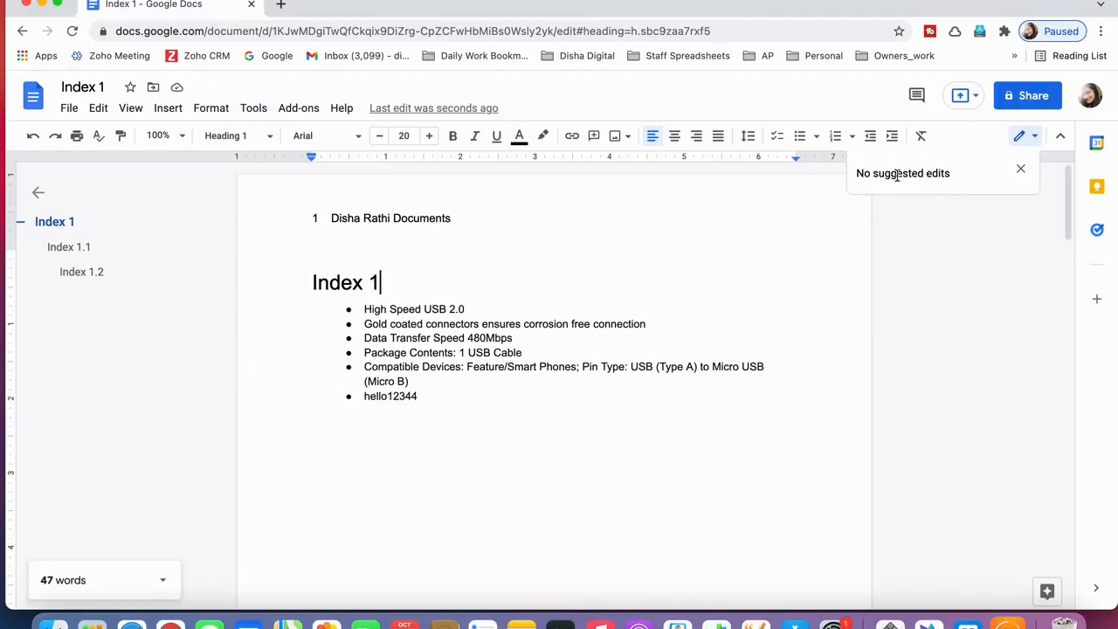
left_click(1024, 175)
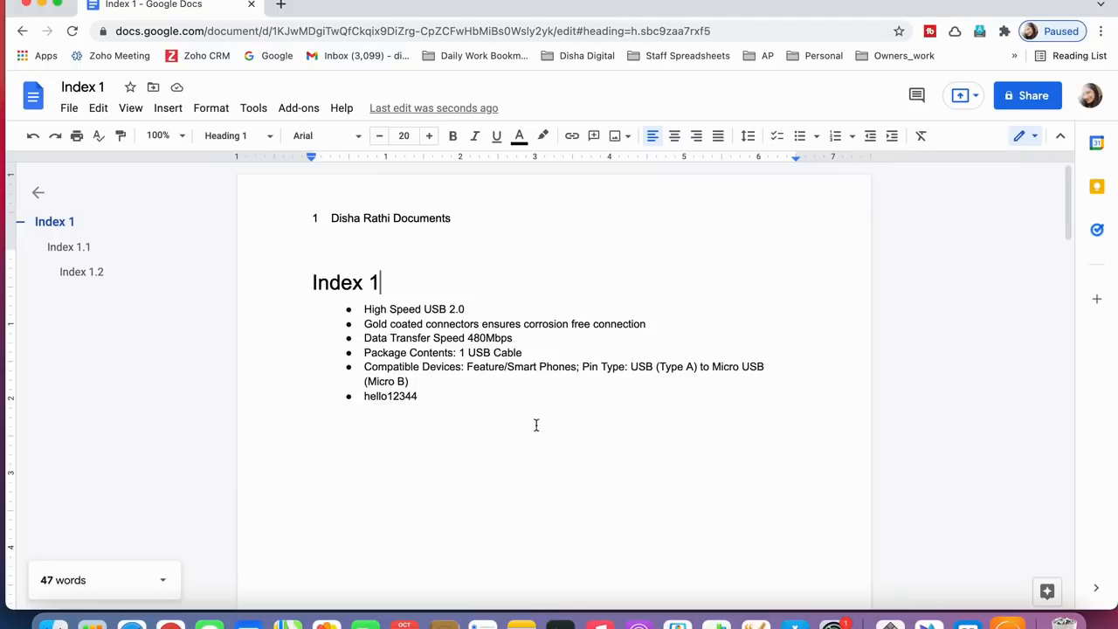
Step: Look through the document's pages and the bullet list under the Index 1 heading
left_click(405, 445)
scroll(402, 445, "down", 3)
scroll(403, 445, "down", 10)
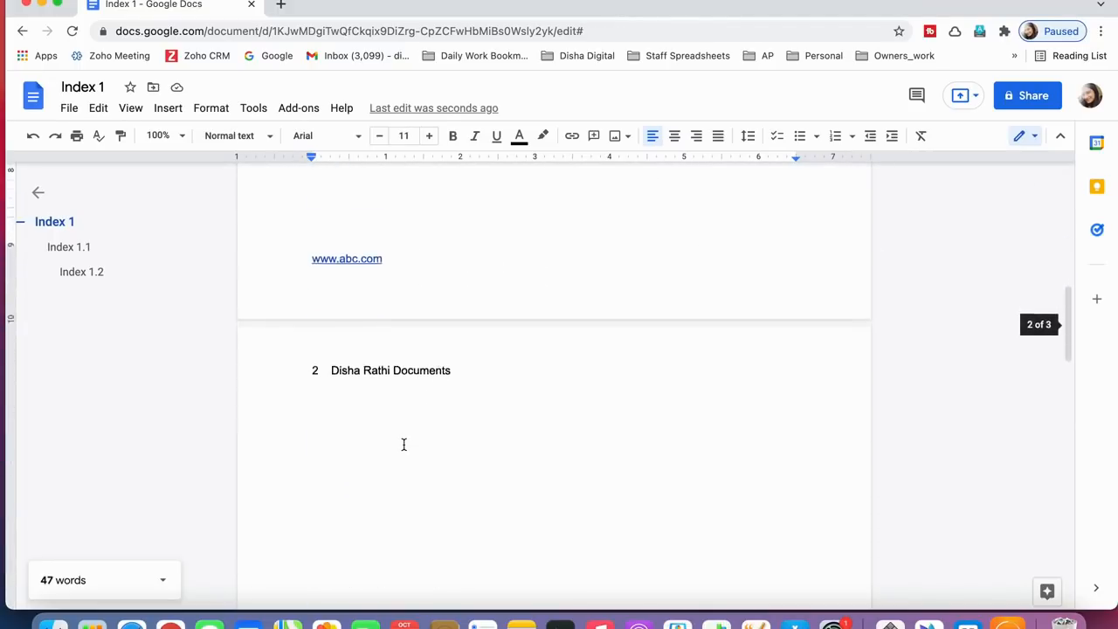
scroll(404, 444, "up", 15)
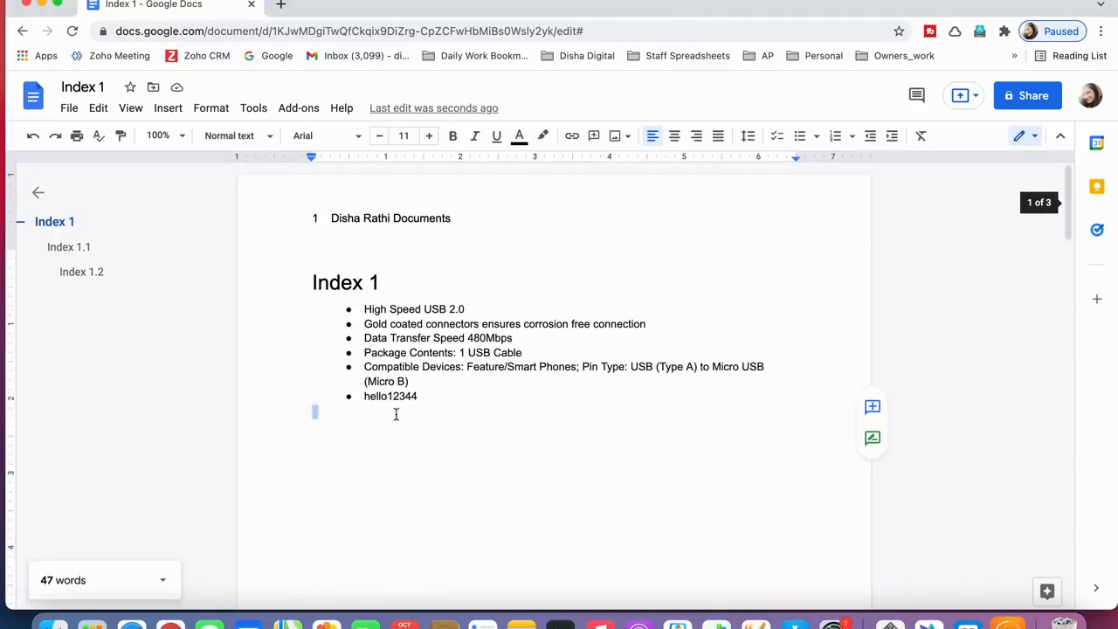
left_click(393, 397)
scroll(411, 249, "down", 1)
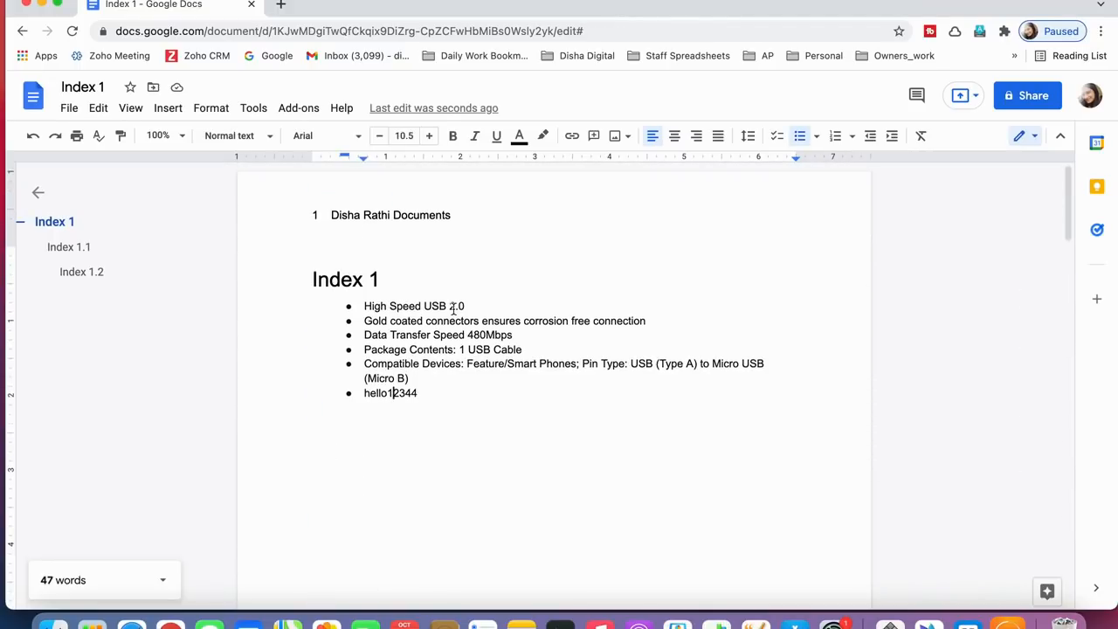
left_click(457, 363)
double_click(437, 398)
scroll(410, 349, "down", 1)
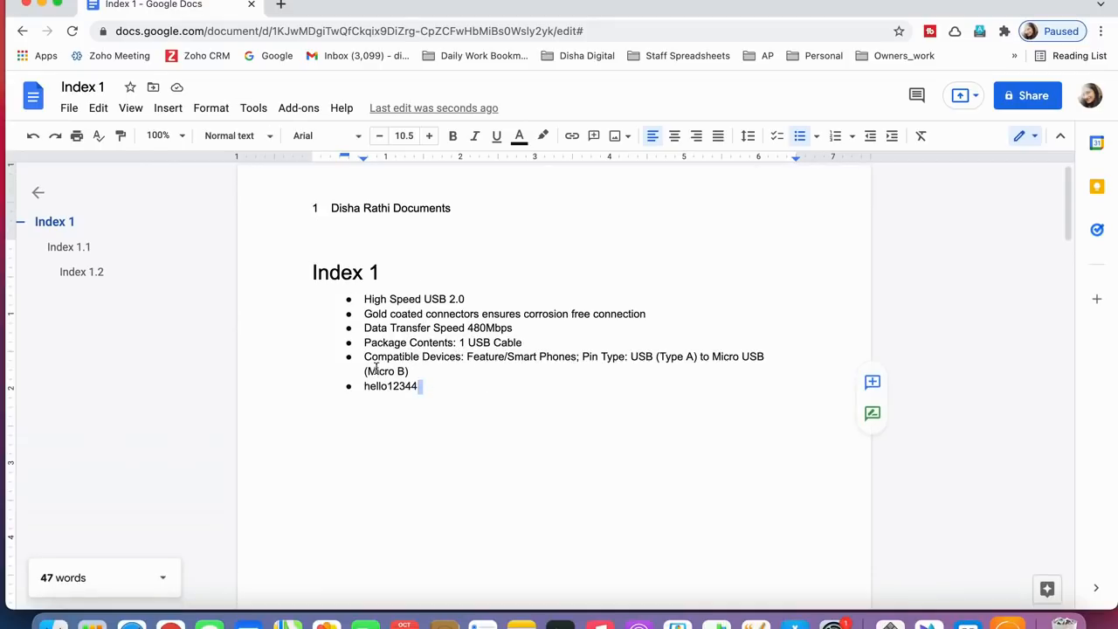
left_click(406, 386)
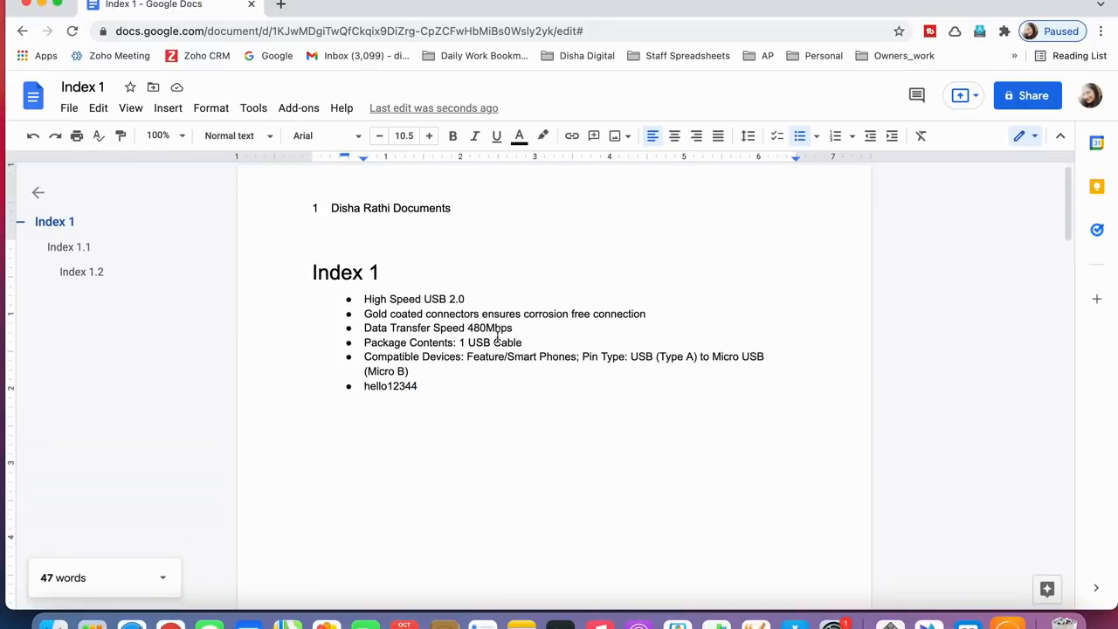
double_click(389, 372)
left_click(379, 372)
scroll(441, 361, "down", 3)
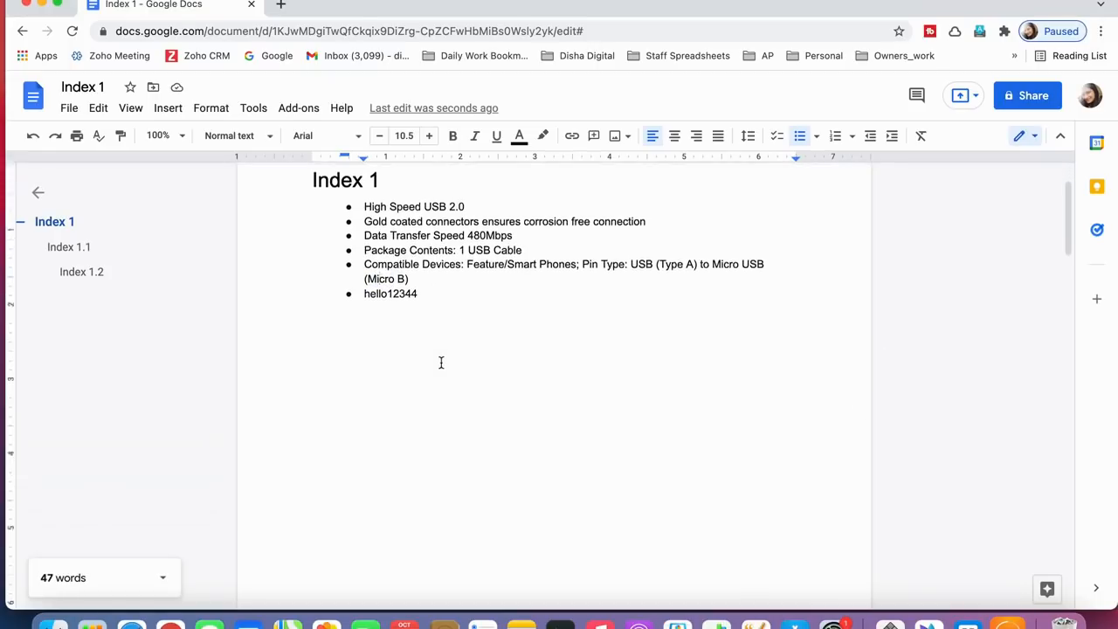
scroll(402, 305, "up", 3)
Step: Open Explore for the document and examine the web results for the Micro-USB topic
left_click(255, 108)
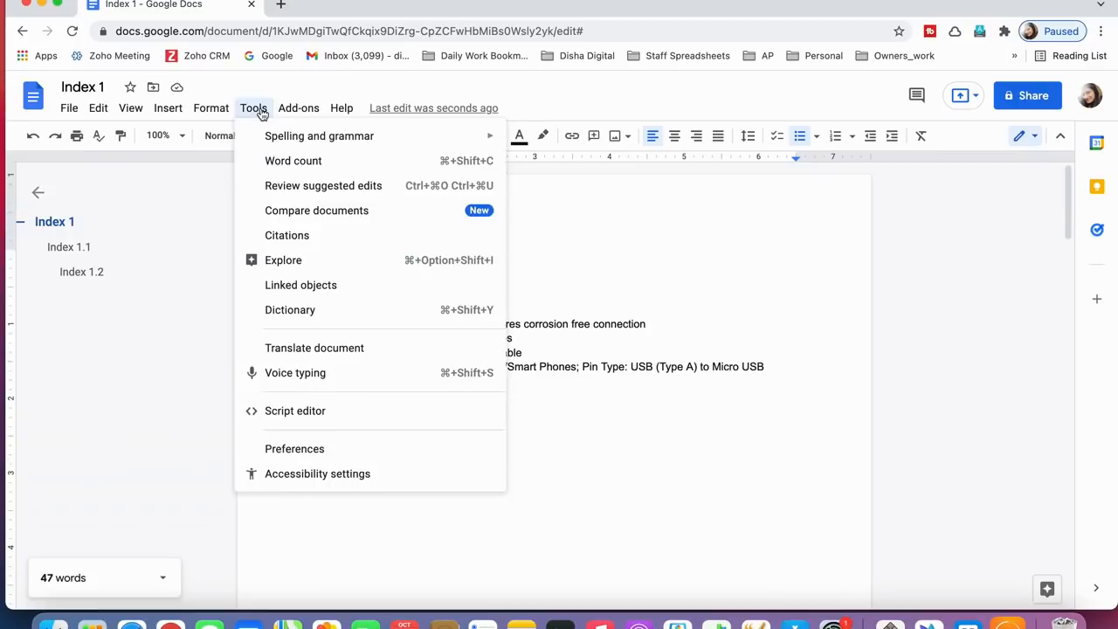
left_click(288, 261)
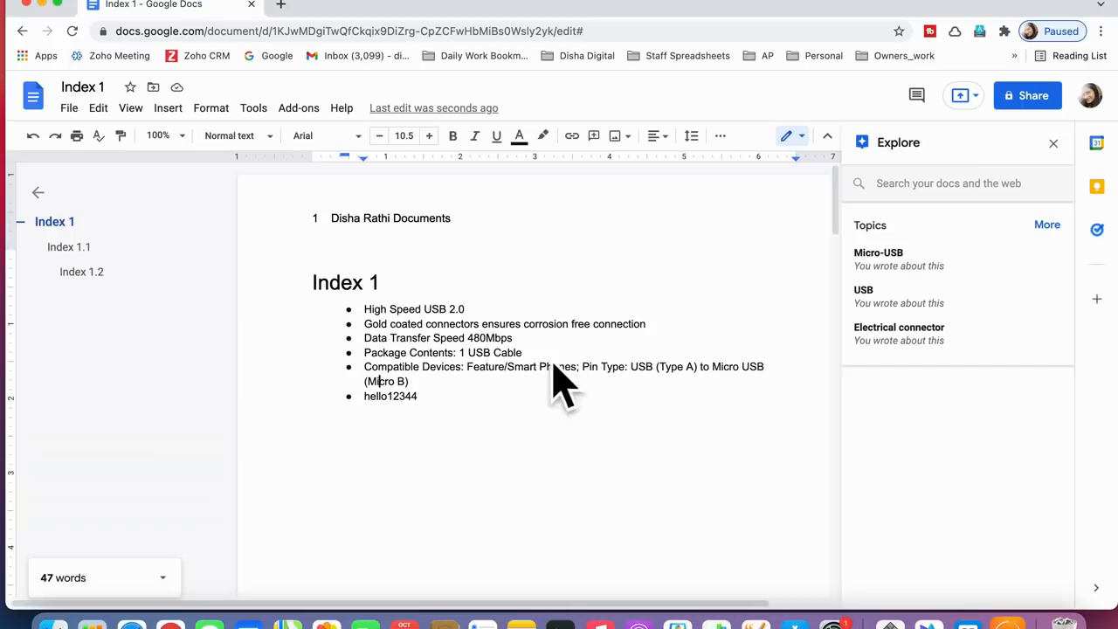
left_click(888, 261)
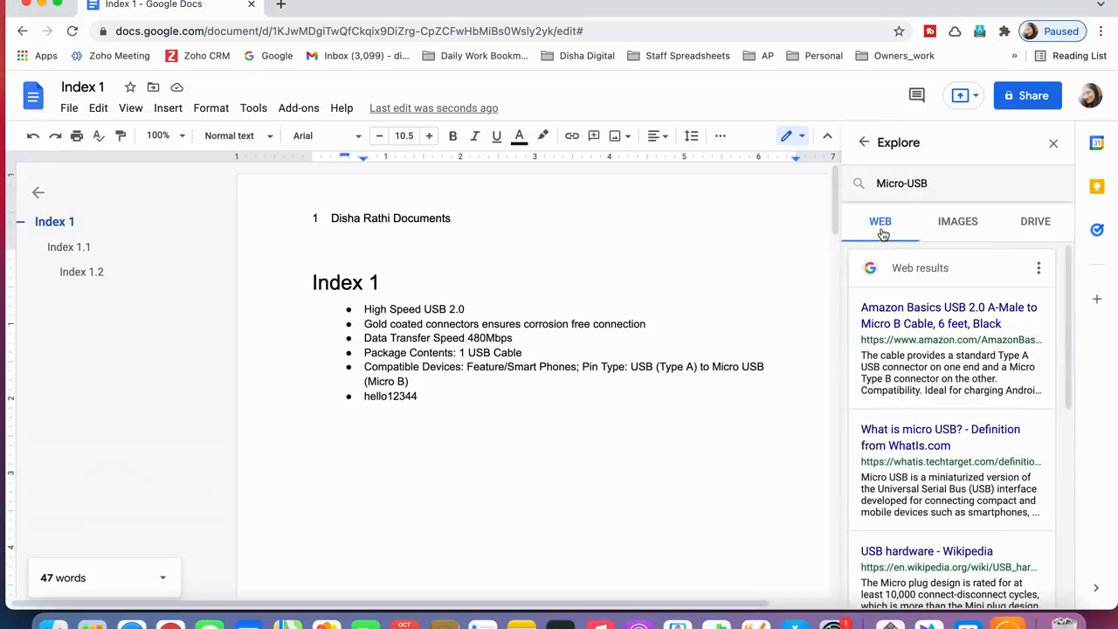
scroll(891, 332, "down", 5)
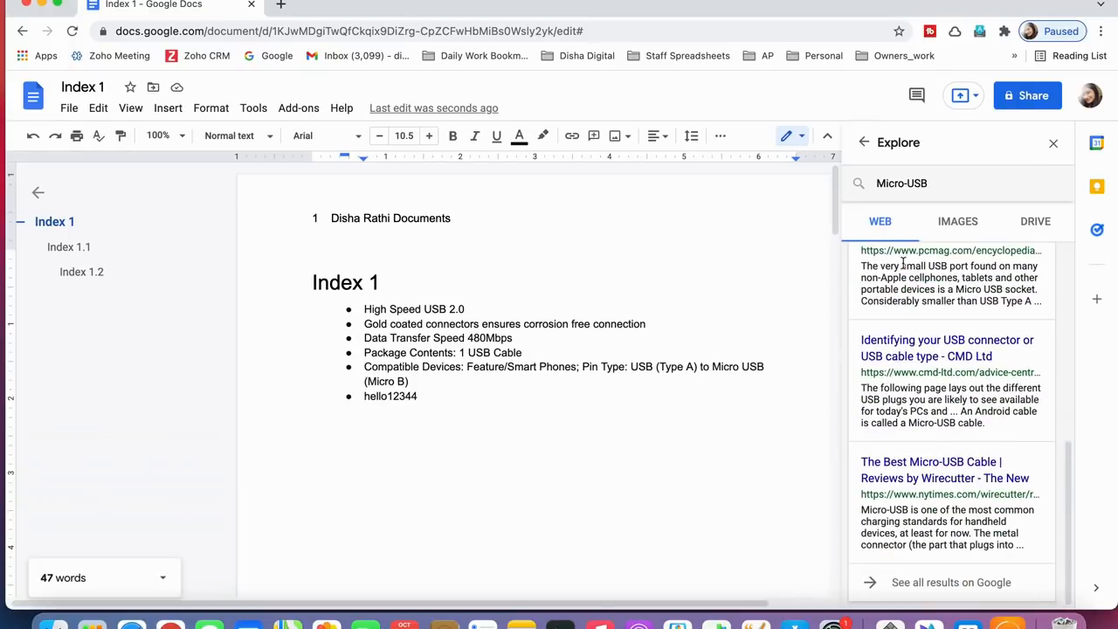
scroll(926, 262, "up", 5)
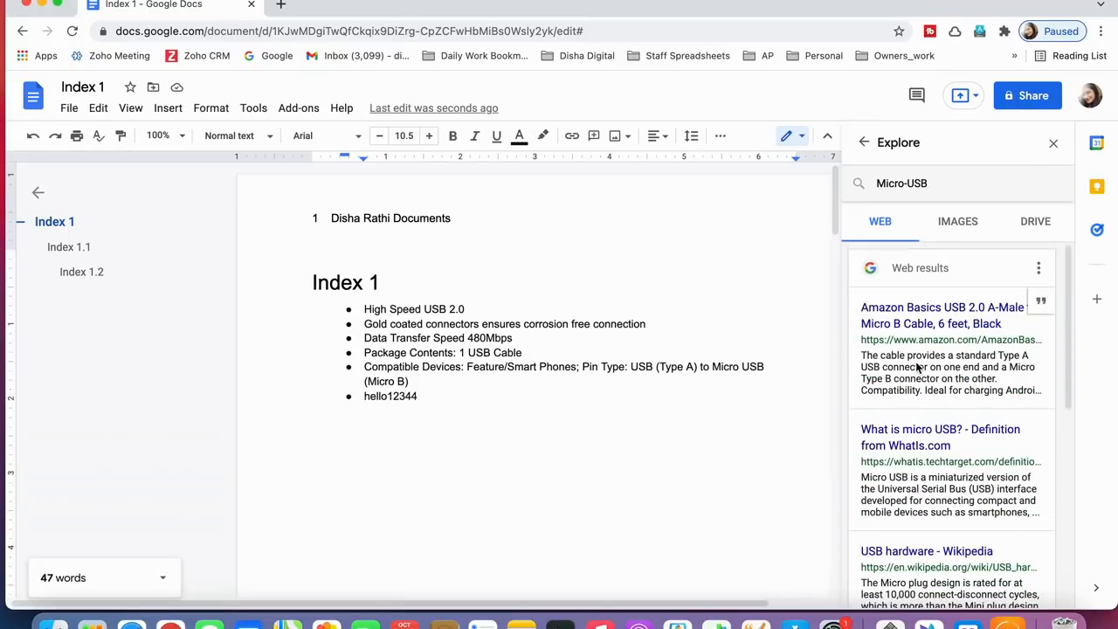
scroll(931, 289, "down", 4)
scroll(939, 339, "up", 2)
scroll(939, 339, "up", 3)
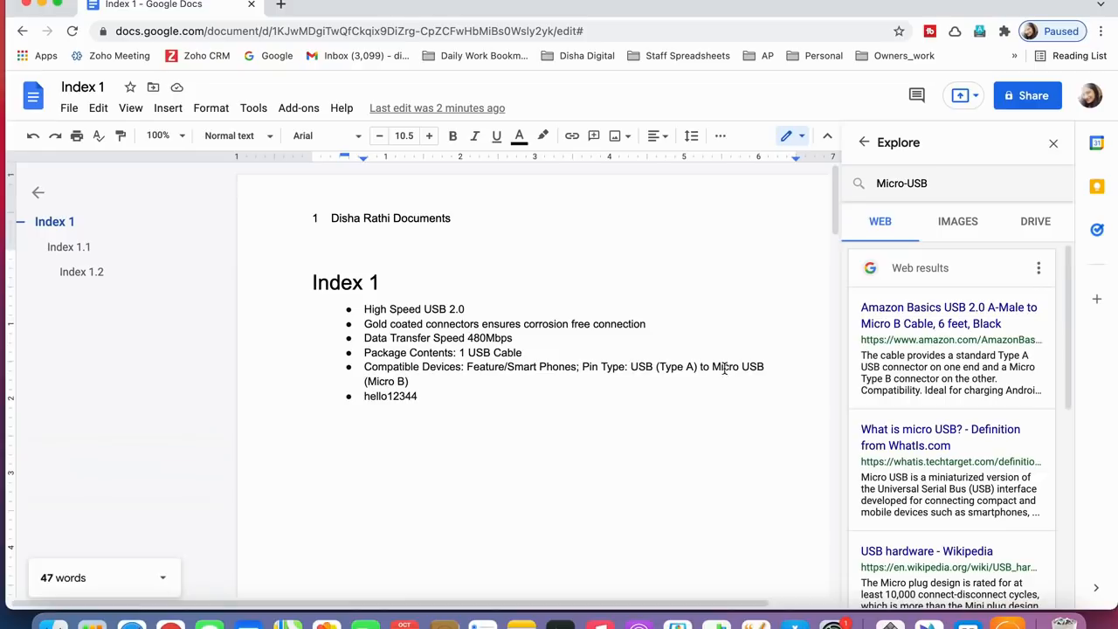
Step: Examine the image and Drive results for the Micro-USB topic and return to its web results
left_click(958, 229)
scroll(942, 426, "down", 10)
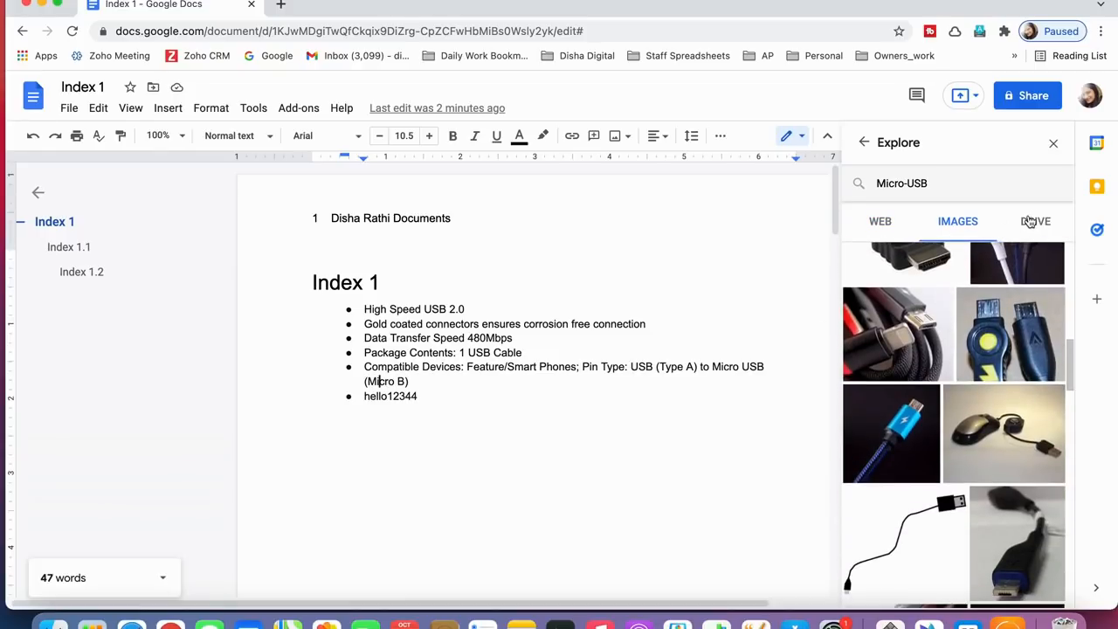
left_click(1031, 221)
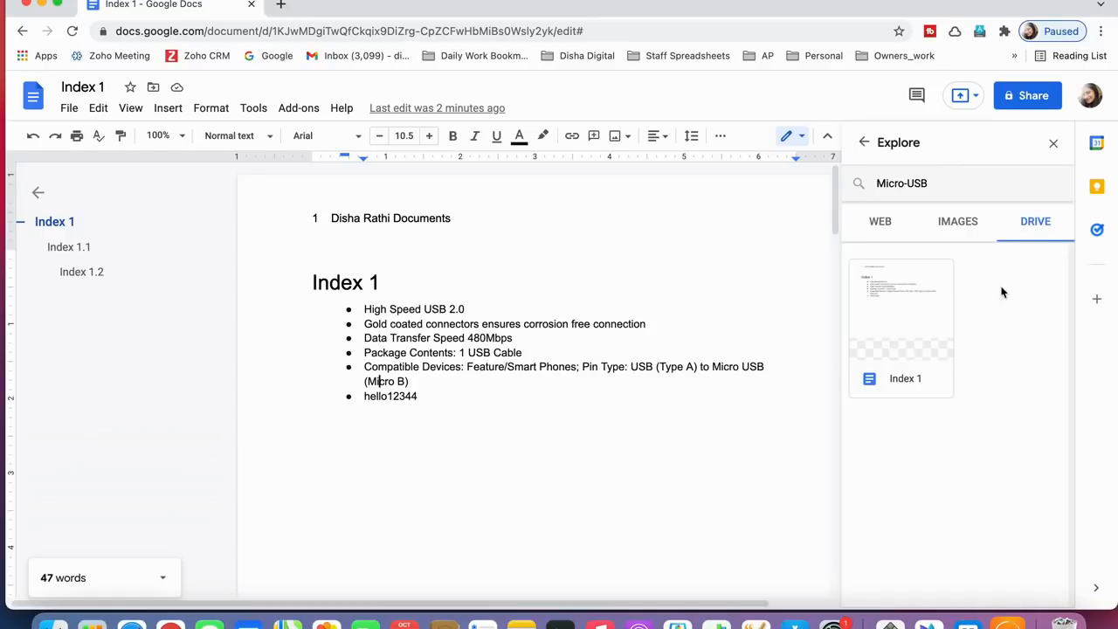
scroll(974, 375, "up", 3)
scroll(680, 261, "down", 6)
scroll(680, 260, "up", 6)
scroll(680, 265, "up", 5)
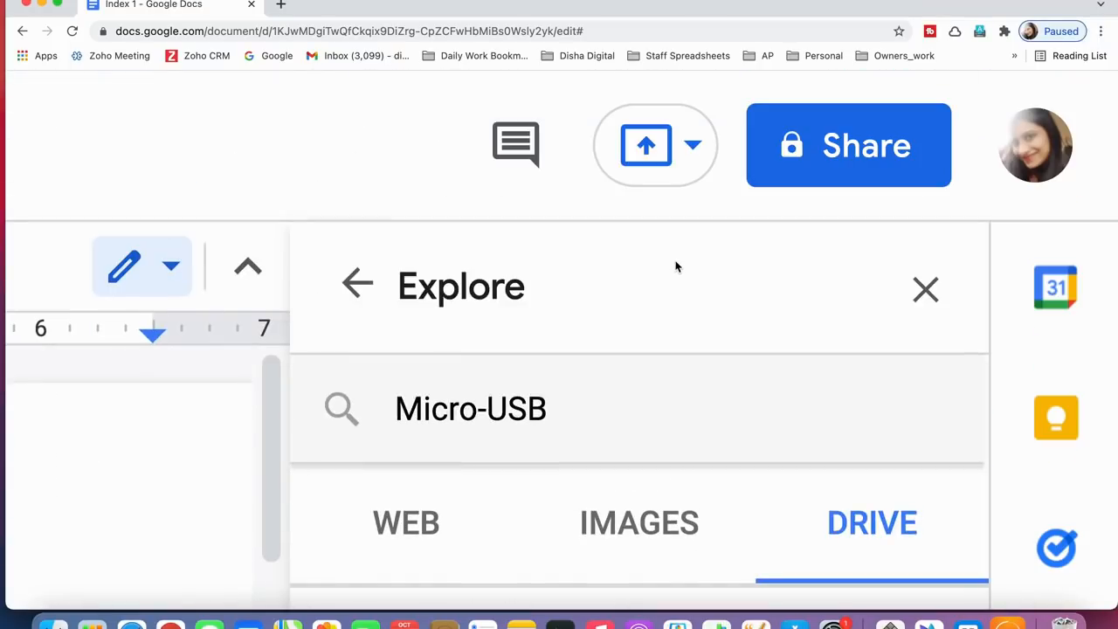
scroll(675, 268, "down", 5)
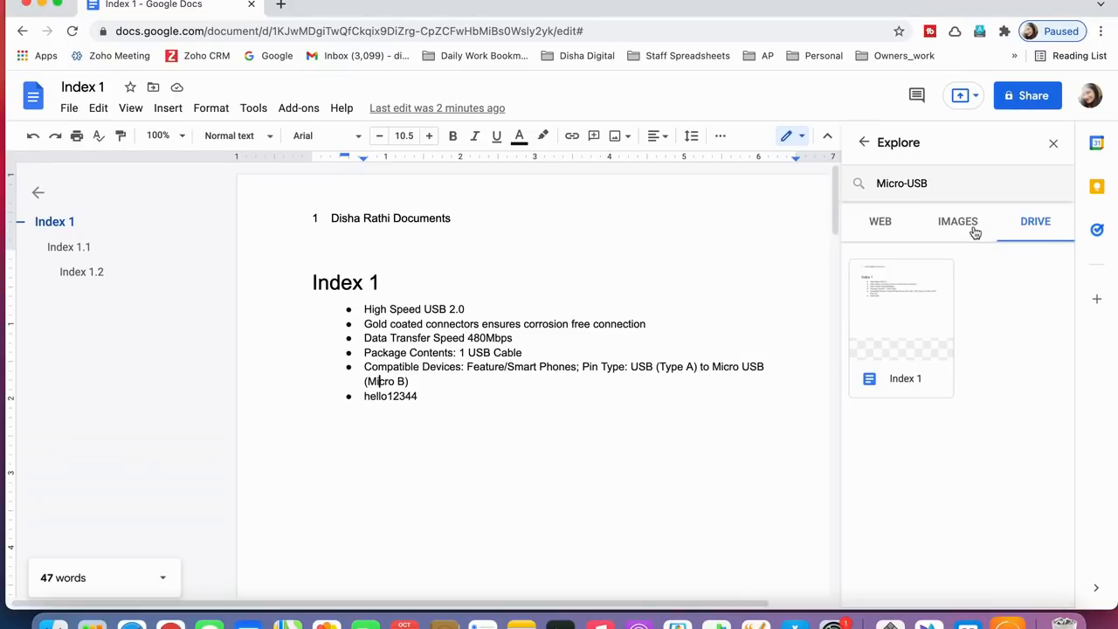
left_click(891, 225)
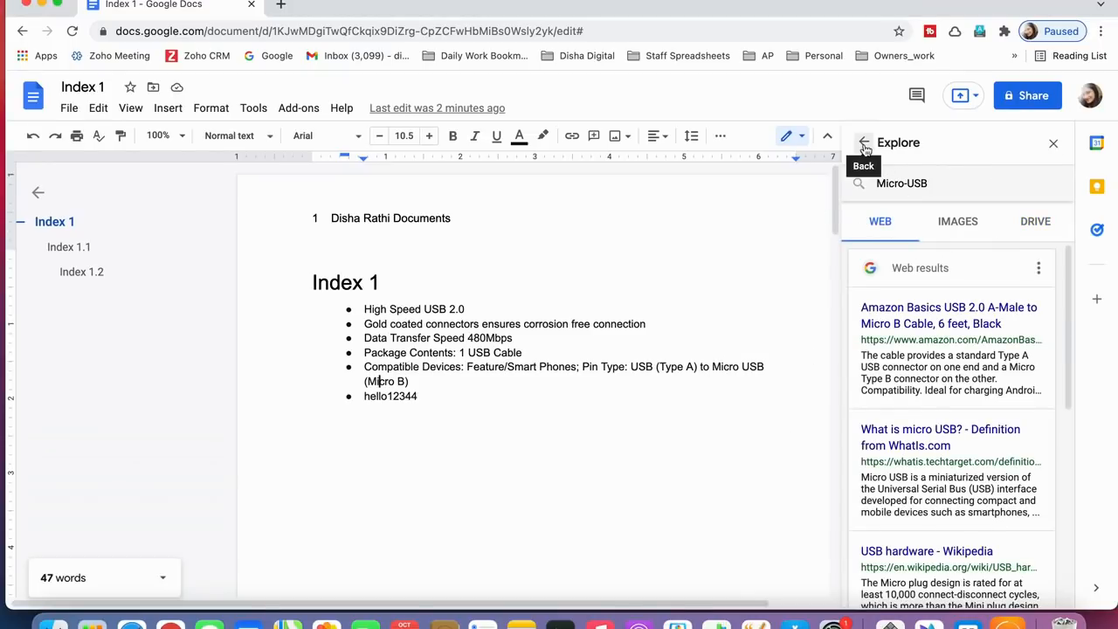
Step: Place the cursor on the empty line below the bullet list, then close and reopen Explore to show its suggested topics
left_click(498, 415)
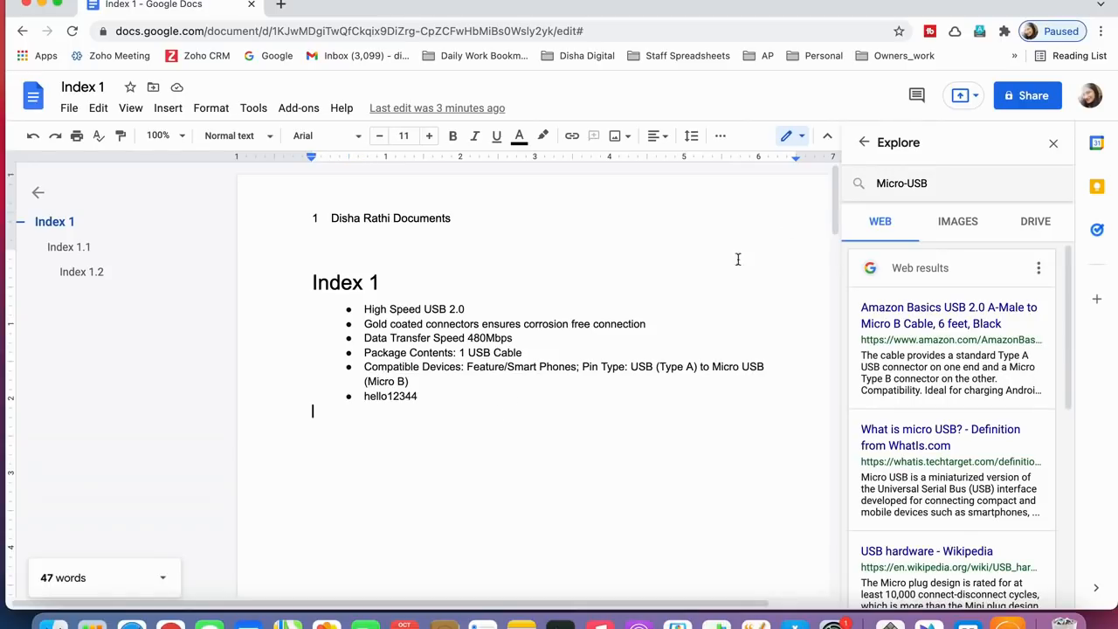
left_click(1050, 144)
left_click(252, 108)
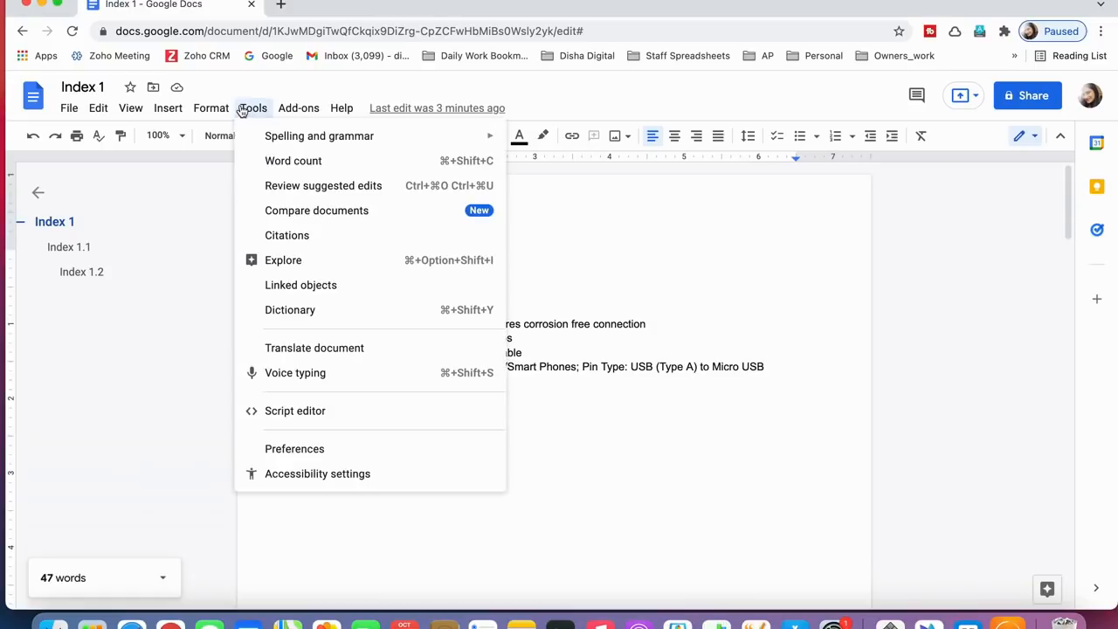
left_click(301, 265)
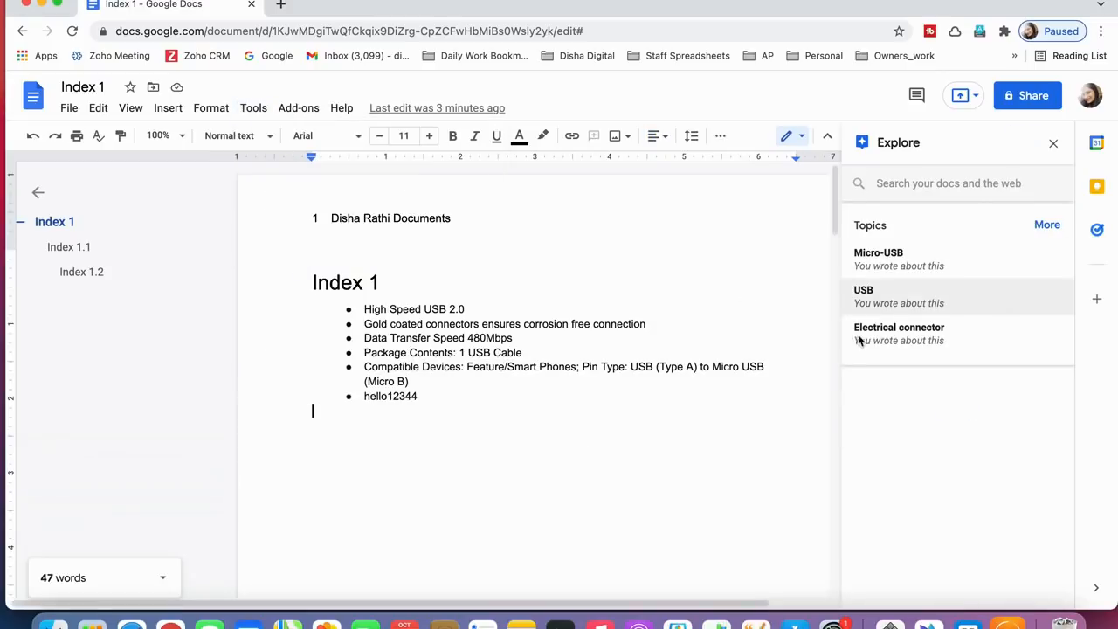
Step: Open the USB topic in Explore, look through its Wikipedia article in a separate browser tab, and return to the document
left_click(893, 303)
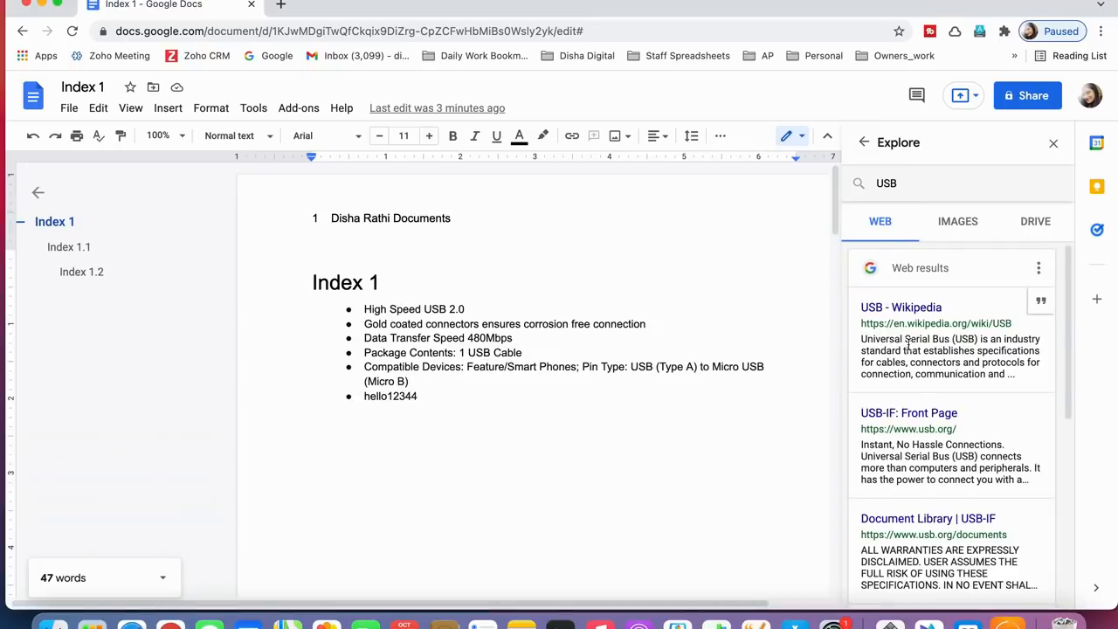
scroll(911, 348, "down", 1)
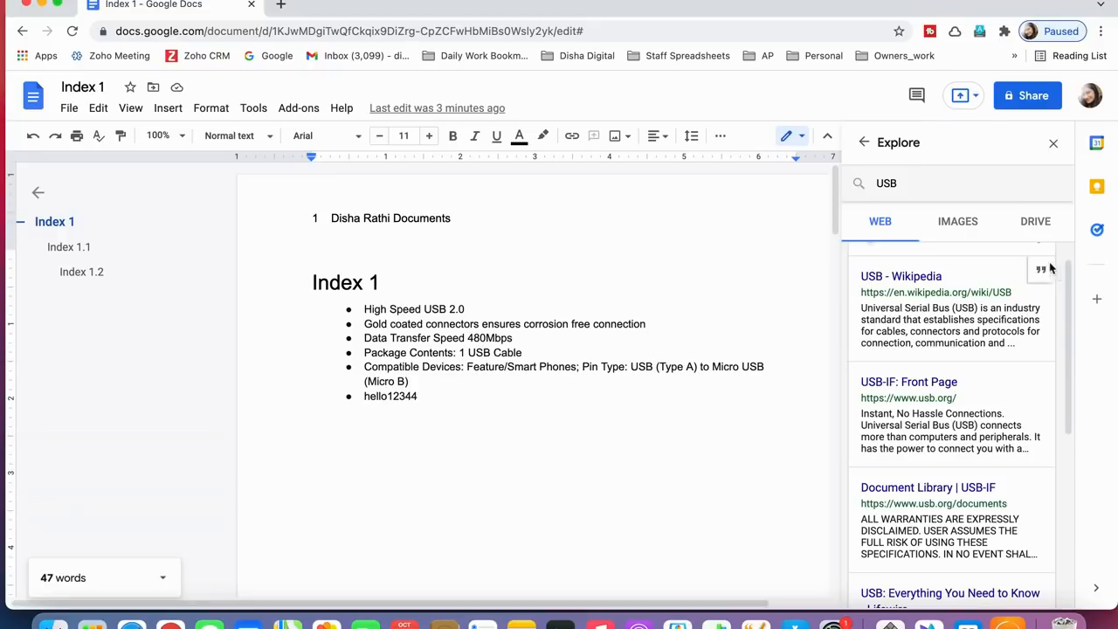
right_click(909, 281)
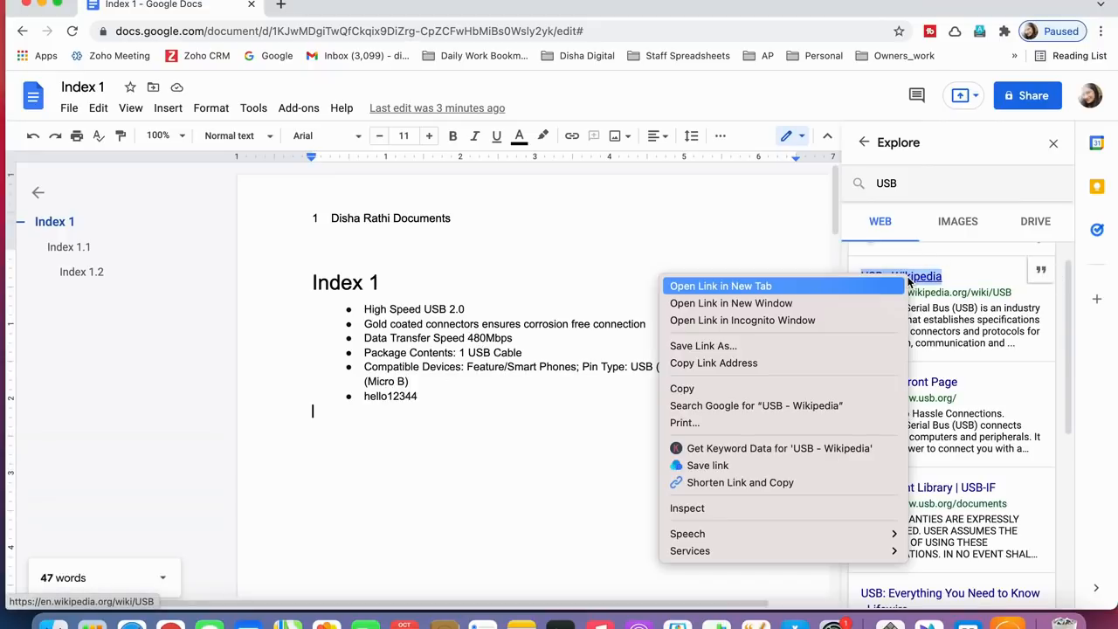
left_click(877, 289)
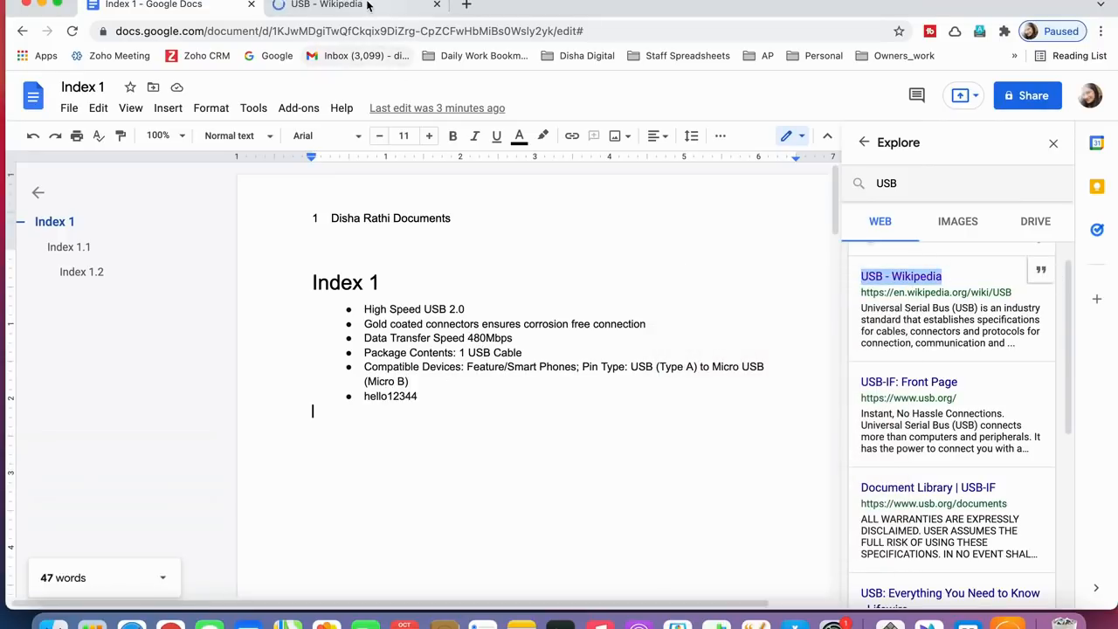
left_click(367, 6)
scroll(556, 369, "down", 8)
scroll(554, 369, "up", 8)
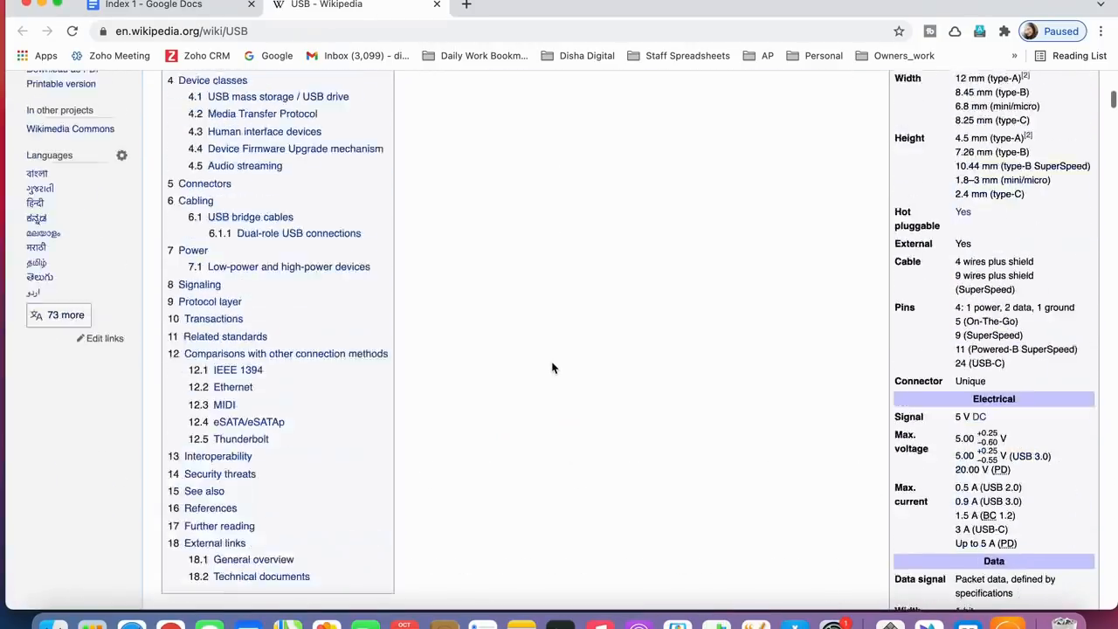
left_click(152, 4)
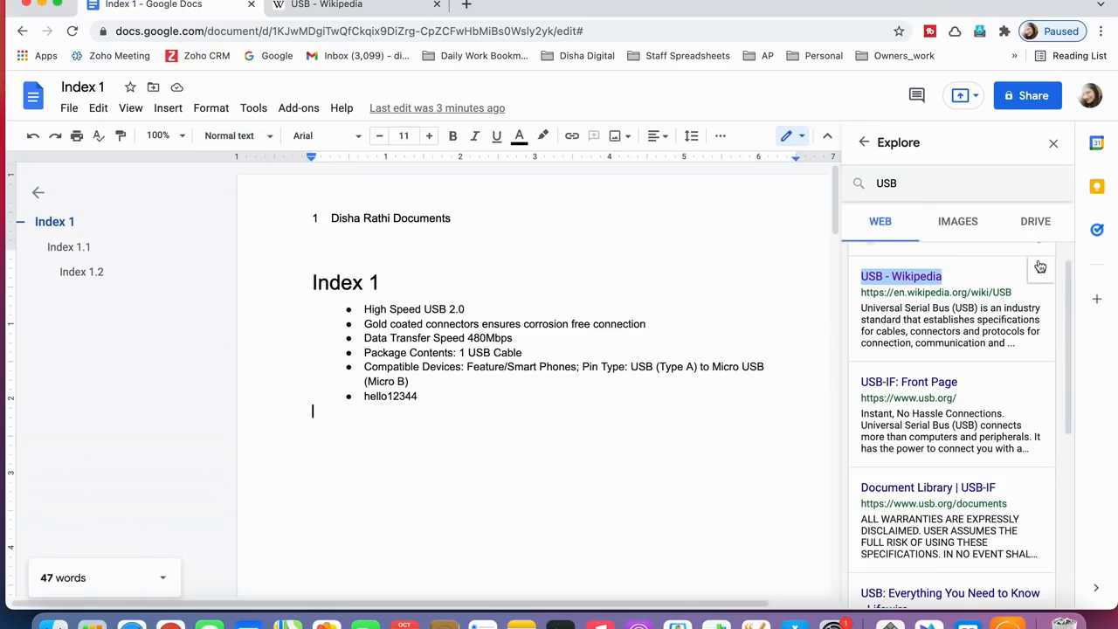
Step: Examine the Drive and image results for the USB topic, then close Explore
left_click(1037, 227)
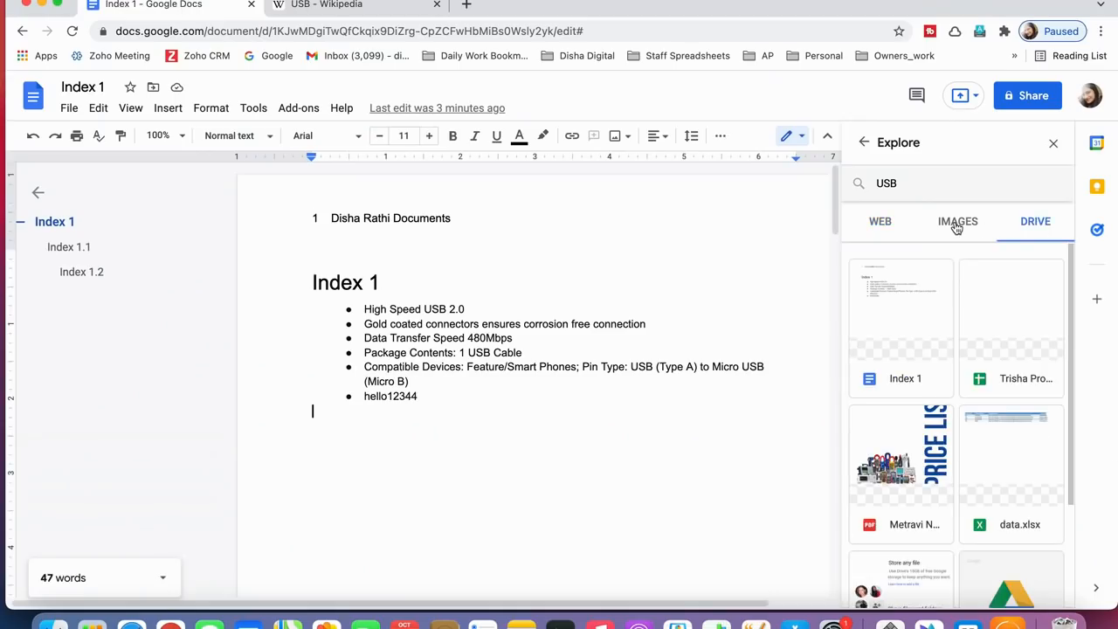
left_click(956, 226)
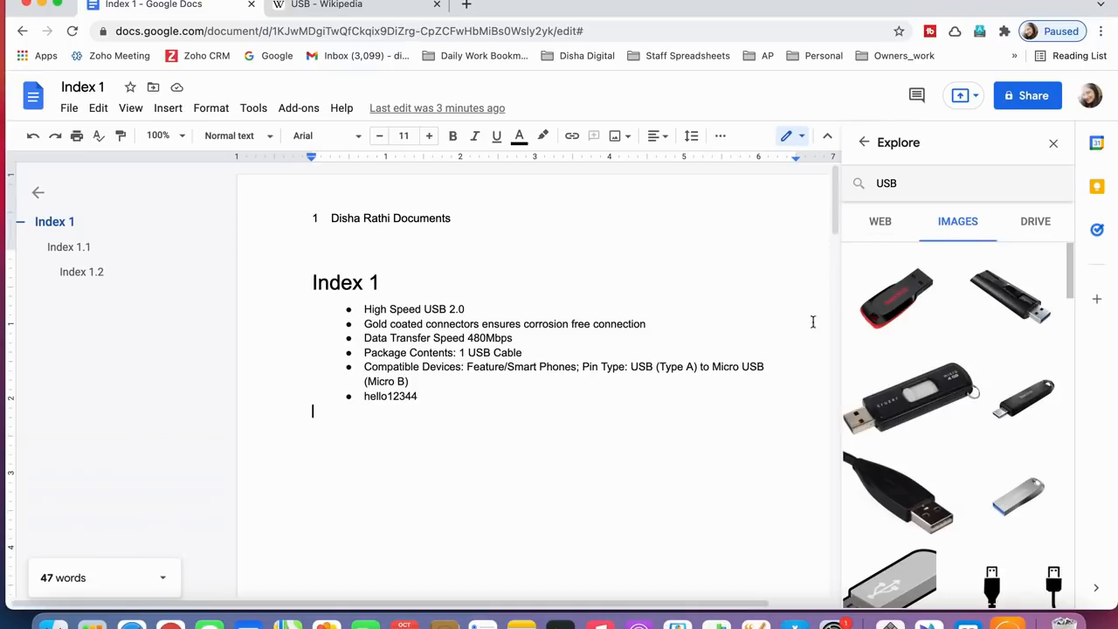
left_click(1057, 143)
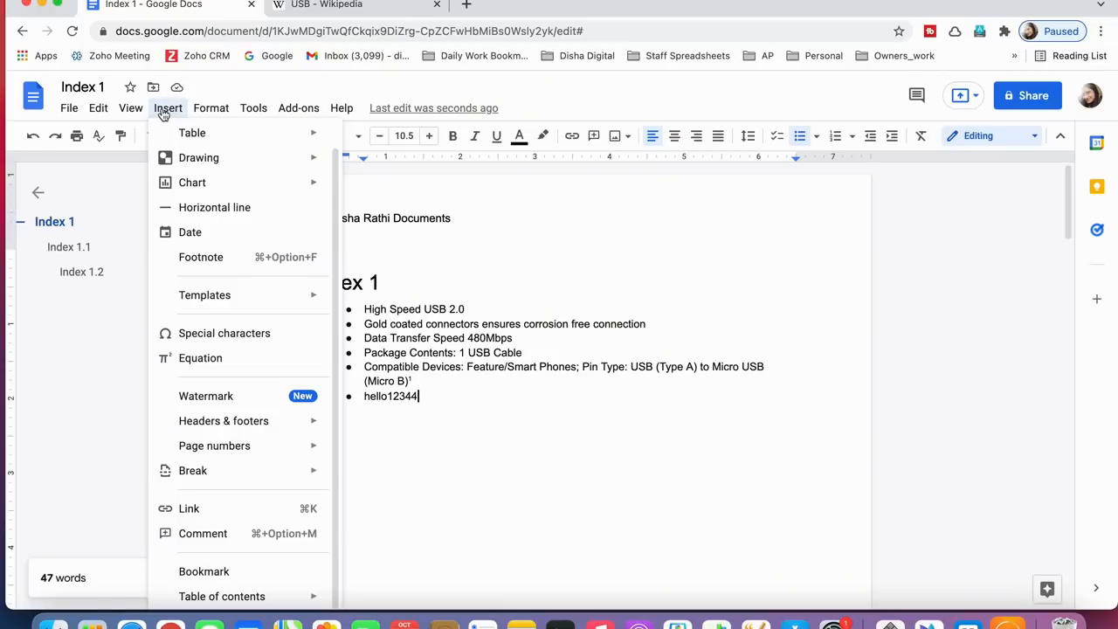
Step: Insert the grey USB stick illustration from a Google image search for "usb" as the document's watermark
left_click(229, 397)
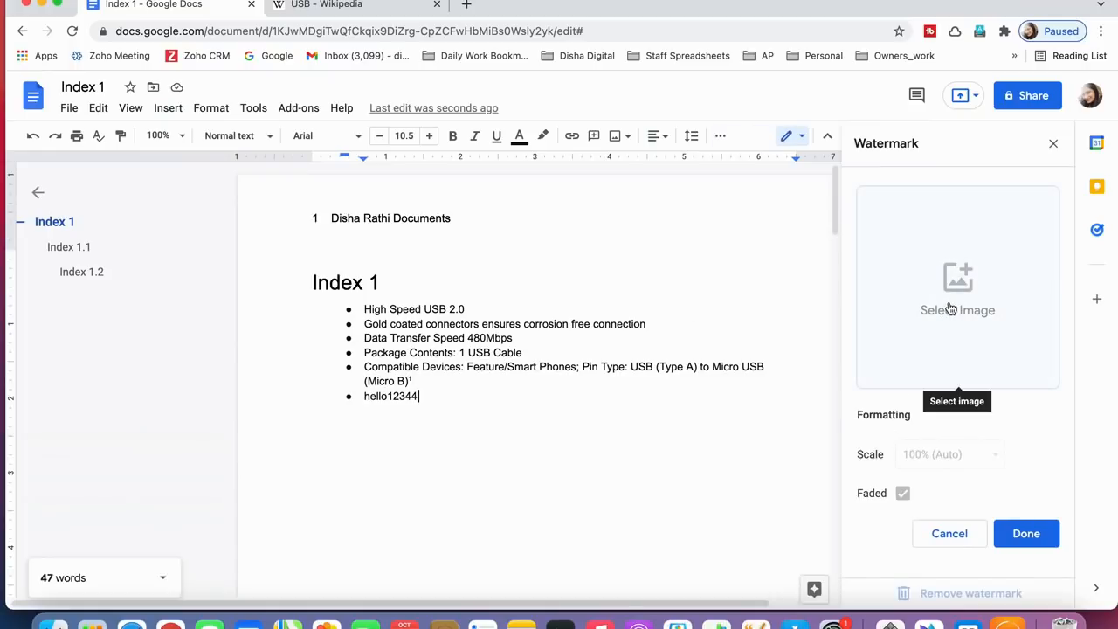
left_click(958, 276)
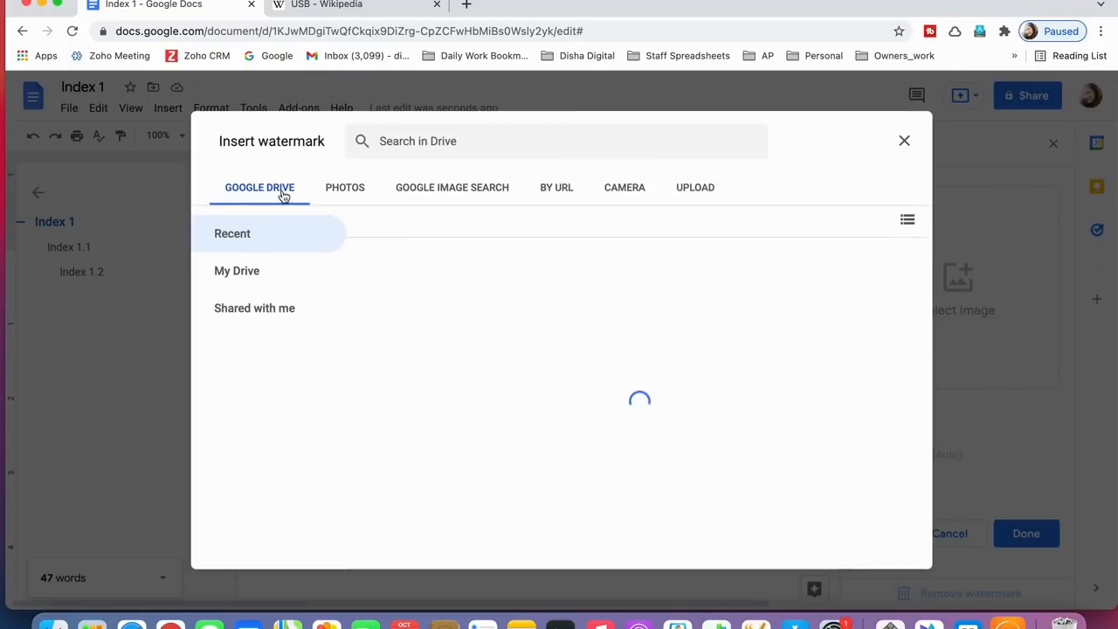
left_click(348, 186)
left_click(428, 188)
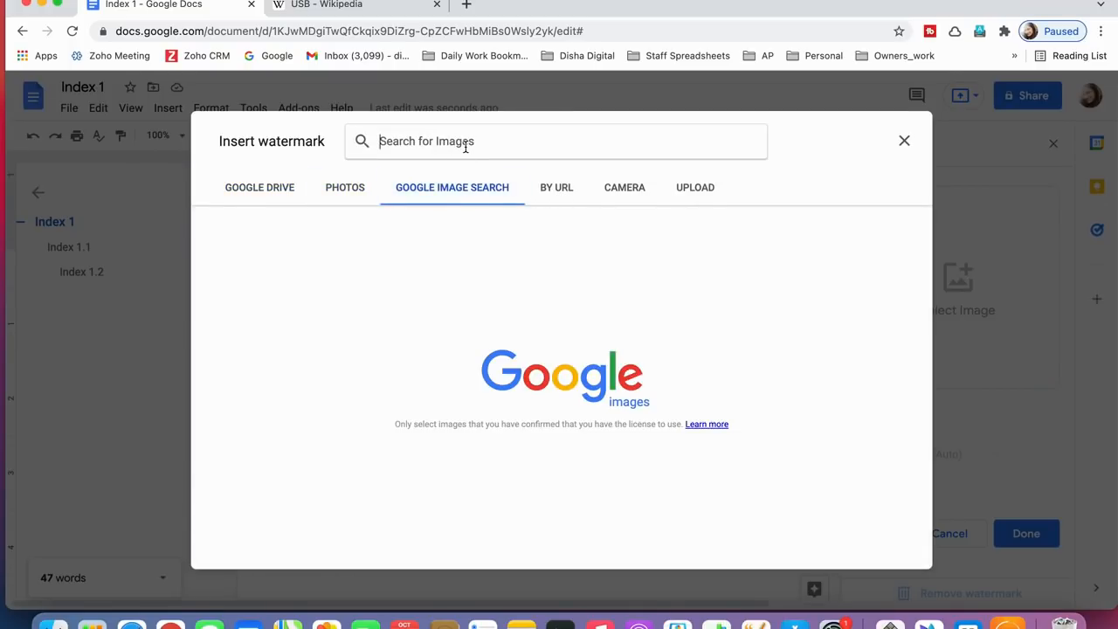
type("usb")
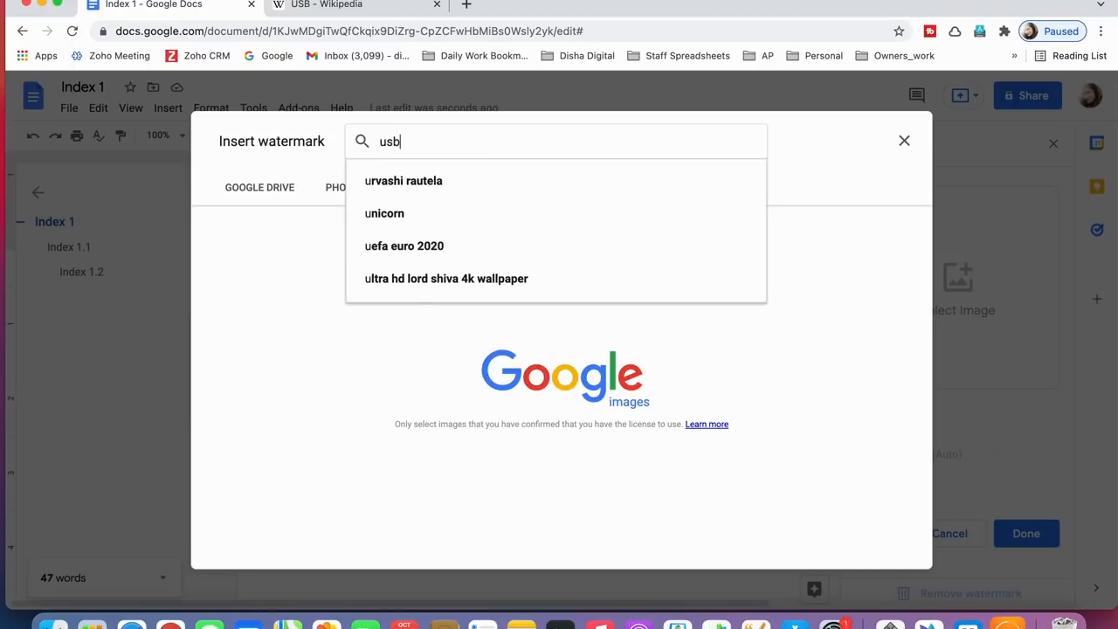
key("Return")
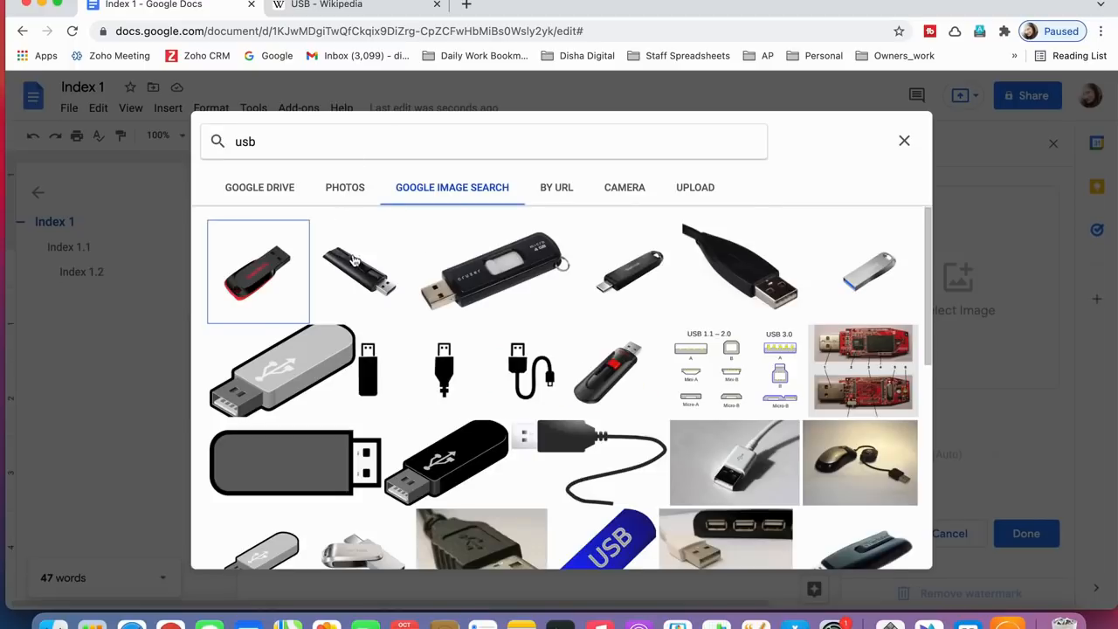
left_click(306, 376)
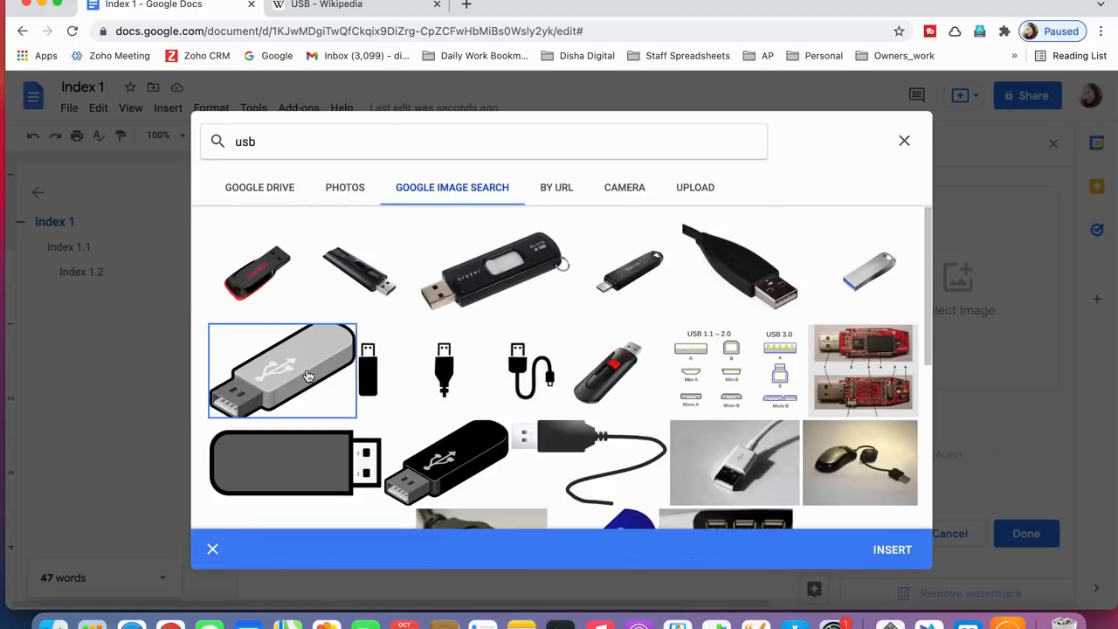
left_click(892, 549)
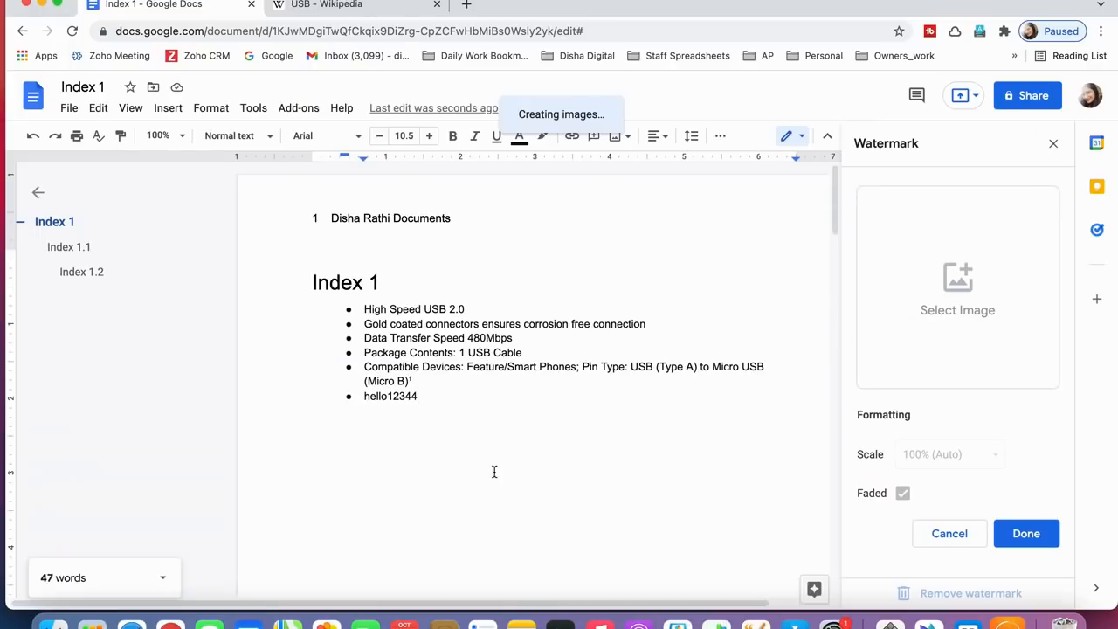
Step: Check how the USB stick watermark looks on the pages, then remove it and close the watermark settings
scroll(527, 442, "down", 4)
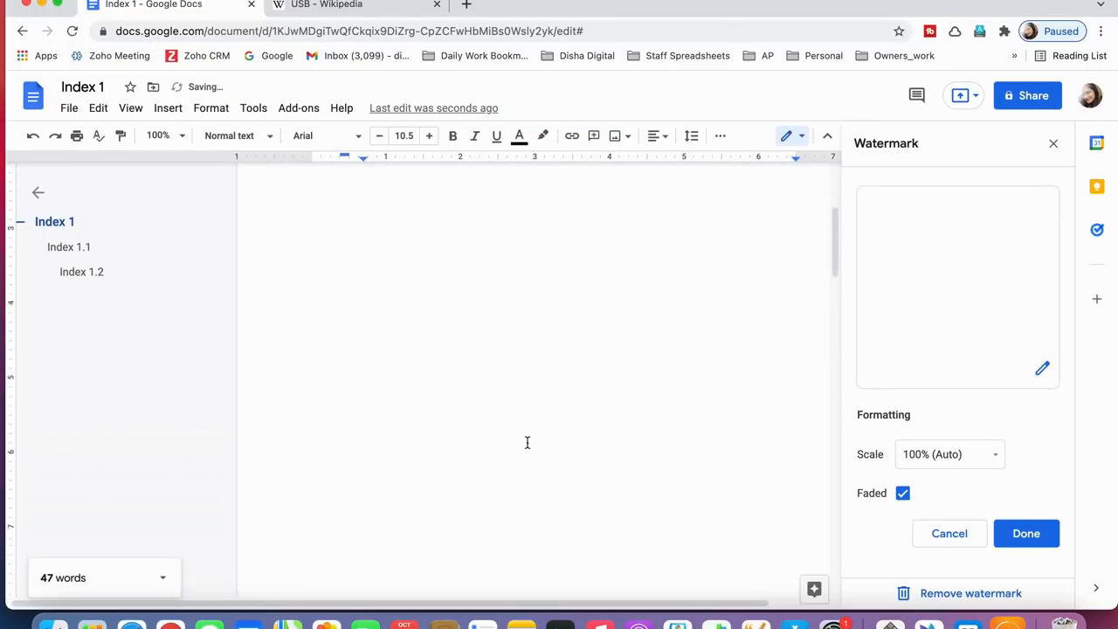
scroll(527, 364, "down", 2)
scroll(526, 364, "up", 5)
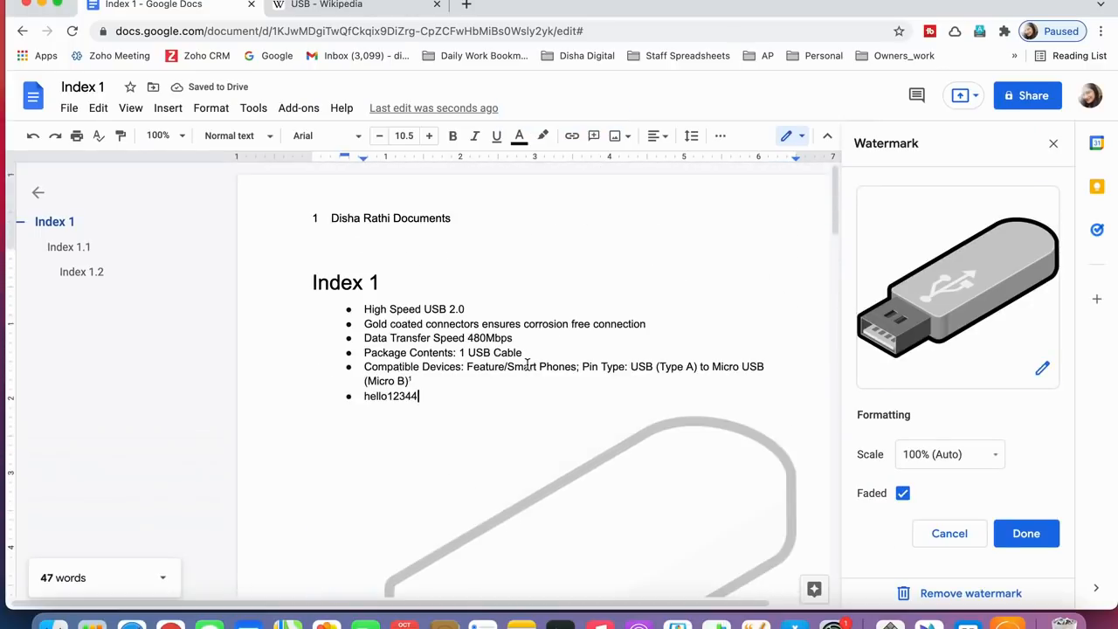
scroll(548, 532, "down", 5)
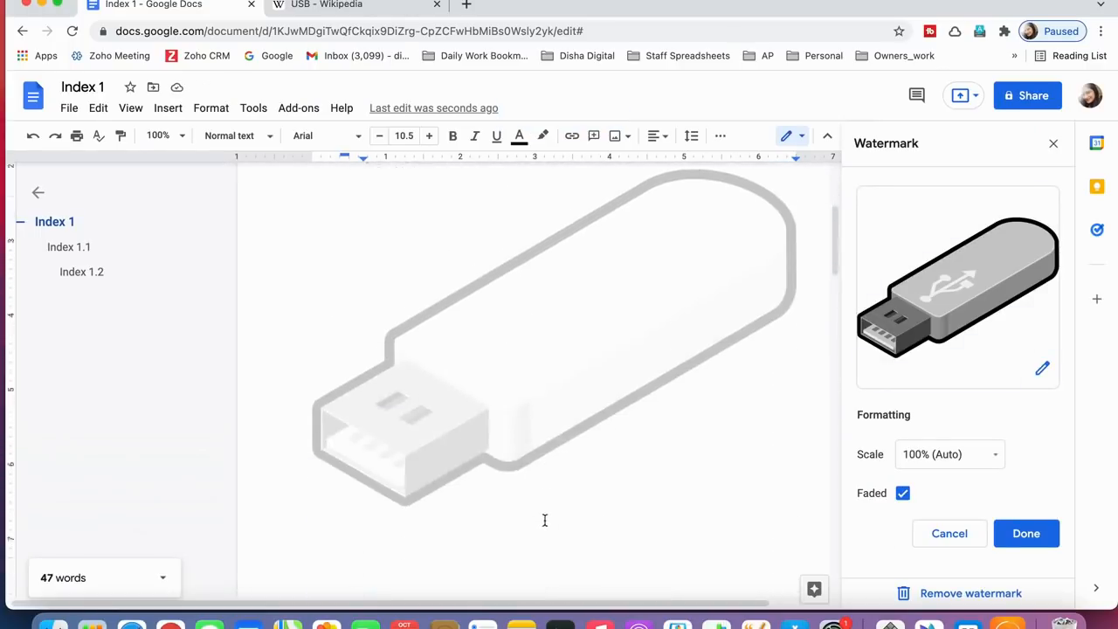
scroll(584, 358, "up", 6)
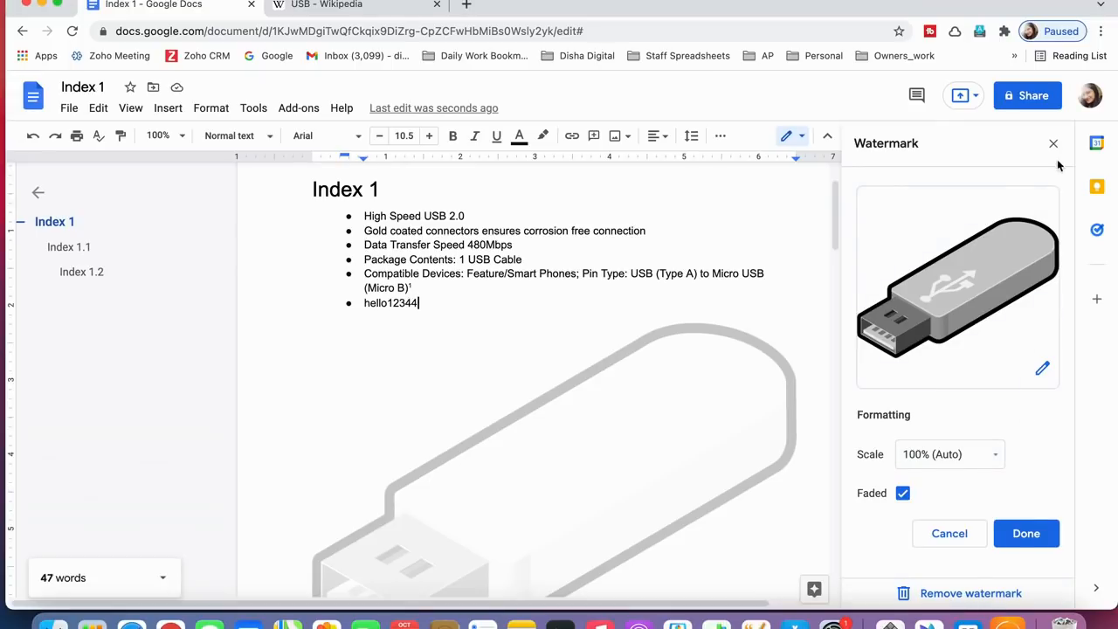
left_click(955, 594)
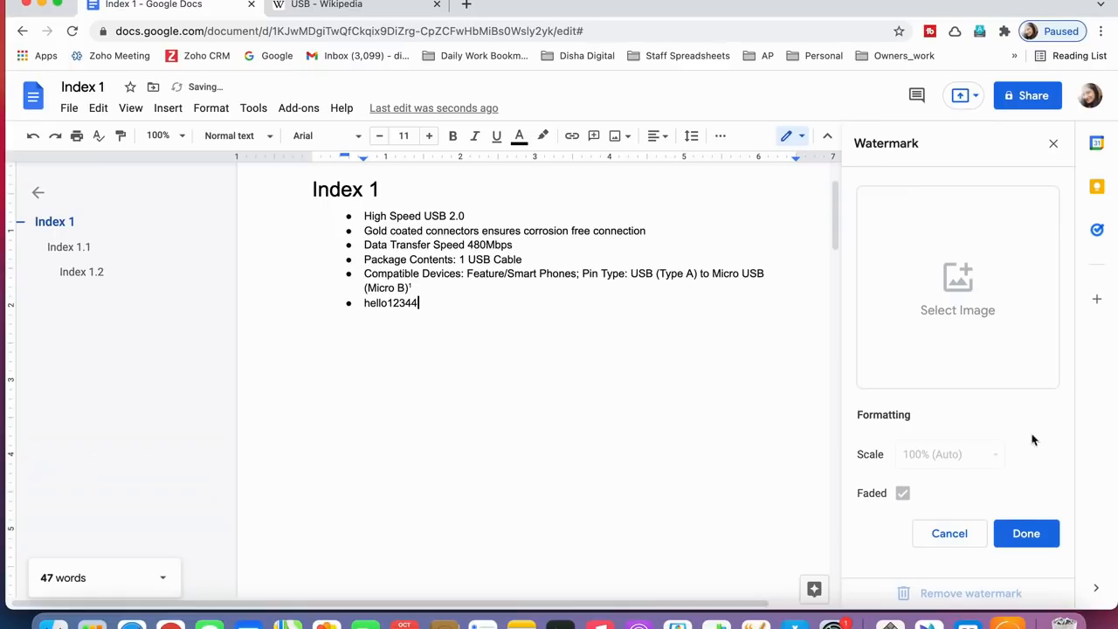
left_click(1052, 145)
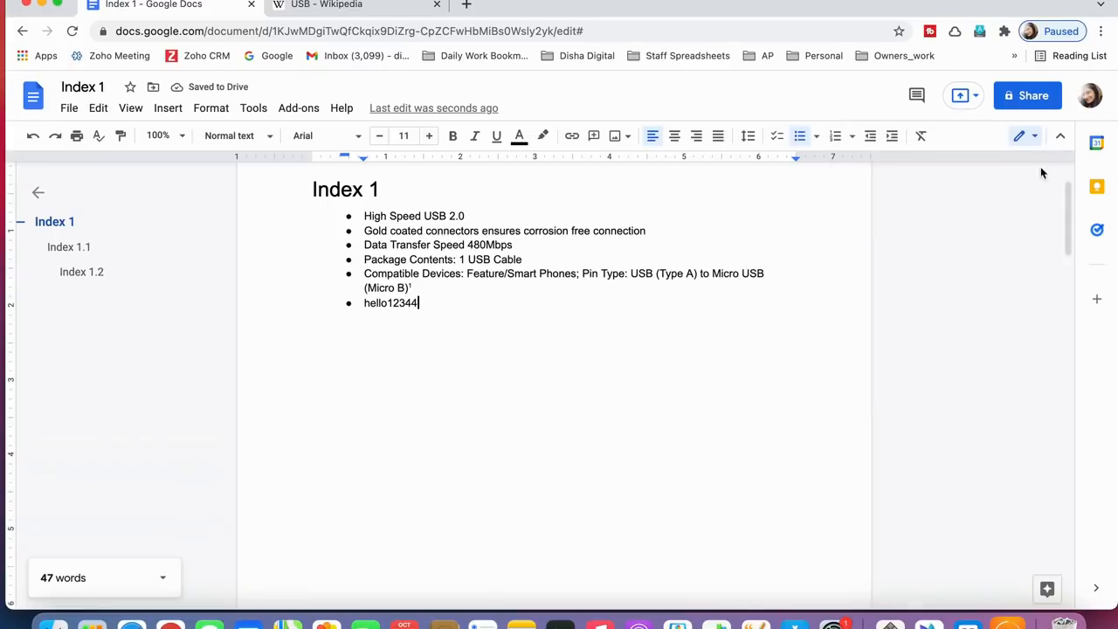
Step: Create a Hindi translation of the document titled "Translated copy of Index 1"
left_click(179, 114)
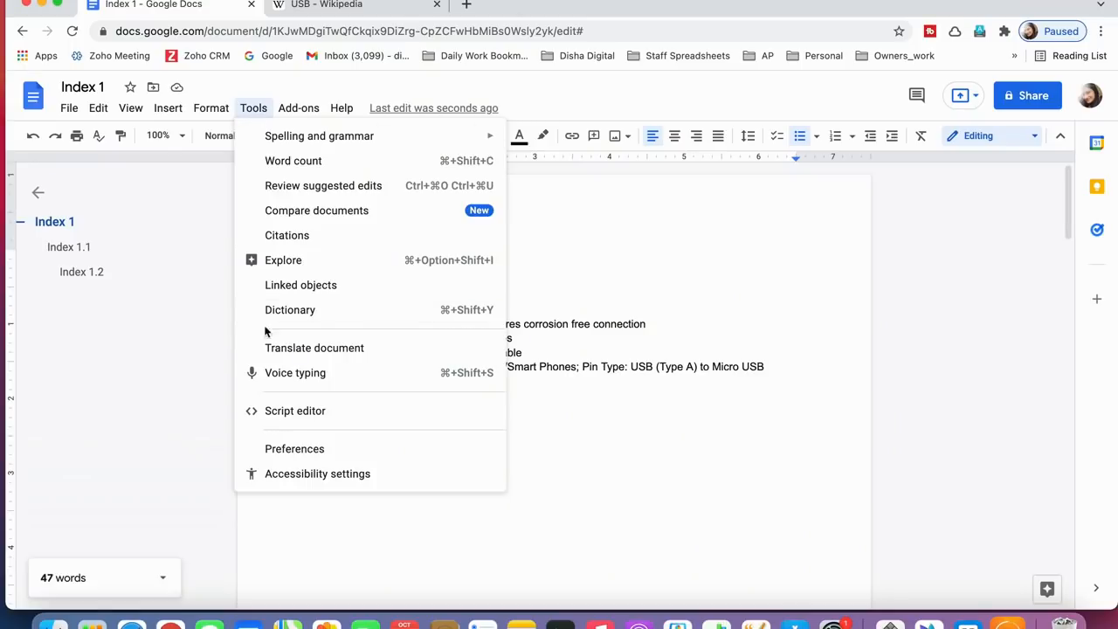
left_click(307, 351)
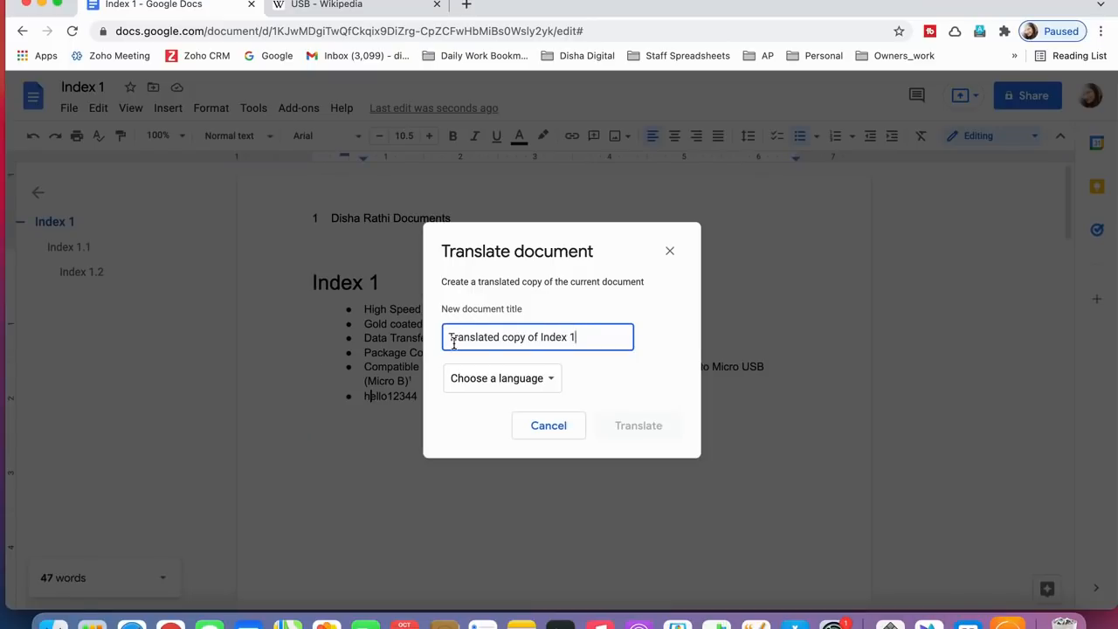
left_click(499, 379)
scroll(514, 445, "down", 5)
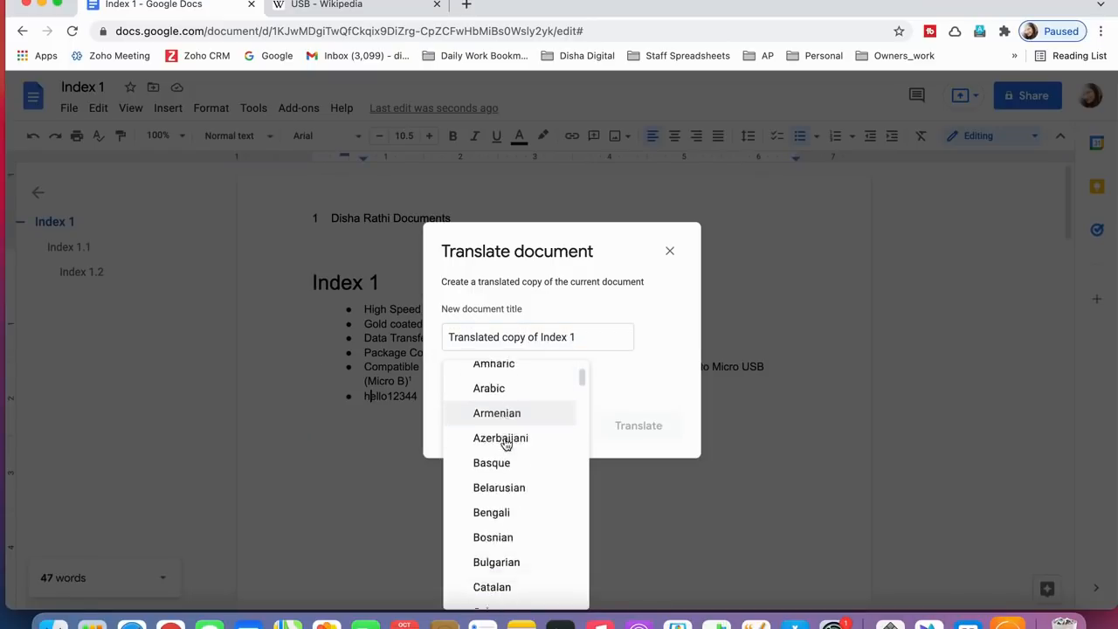
scroll(512, 442, "down", 5)
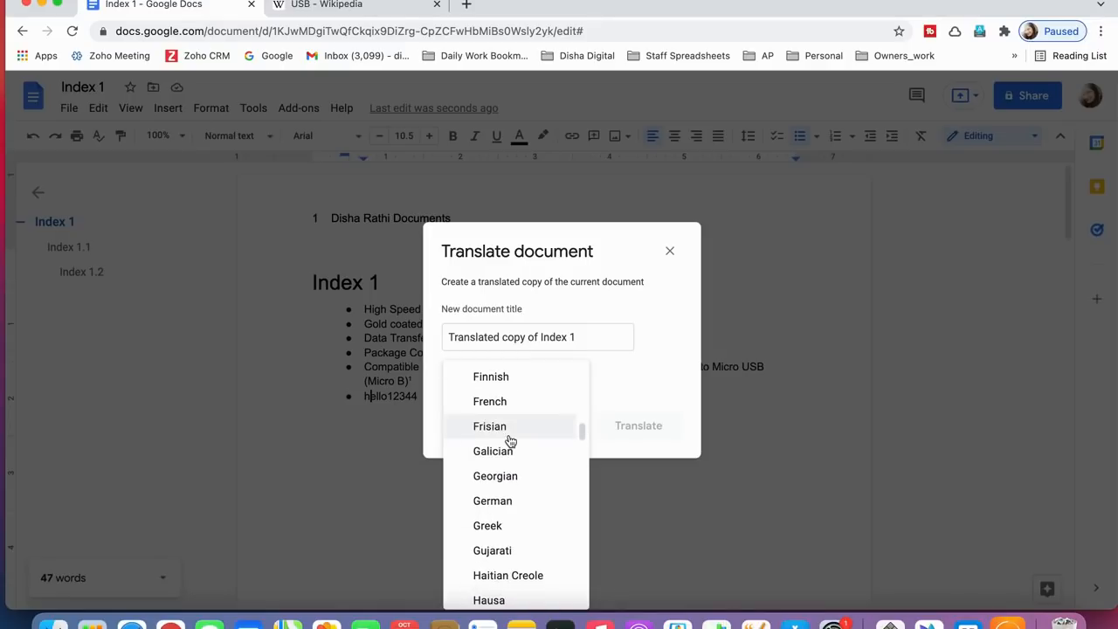
scroll(511, 442, "down", 4)
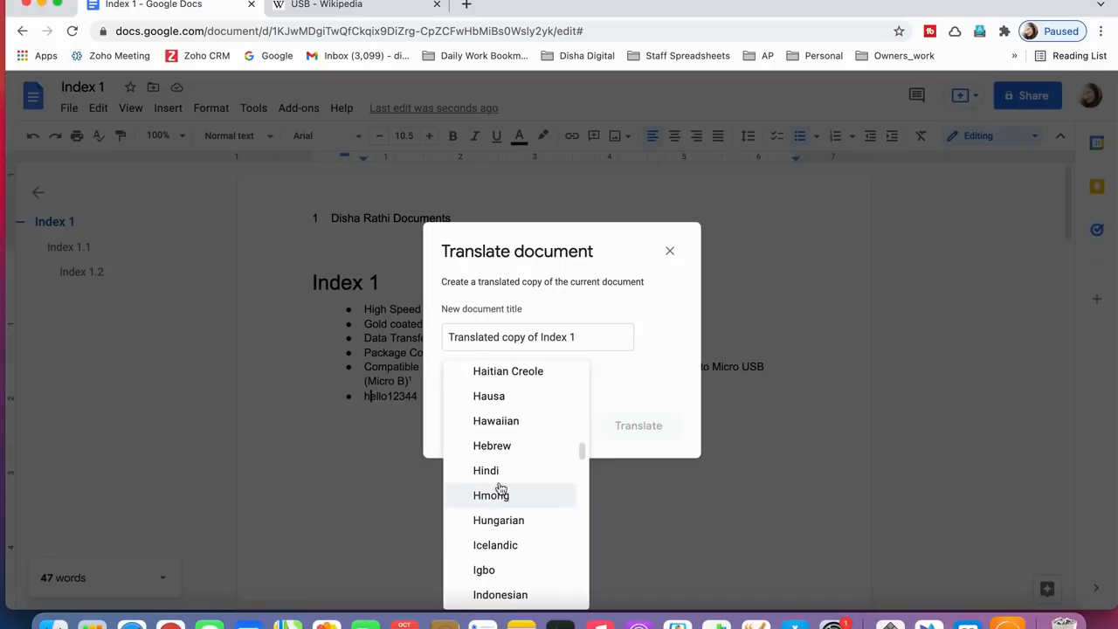
scroll(510, 468, "down", 3)
scroll(510, 465, "down", 6)
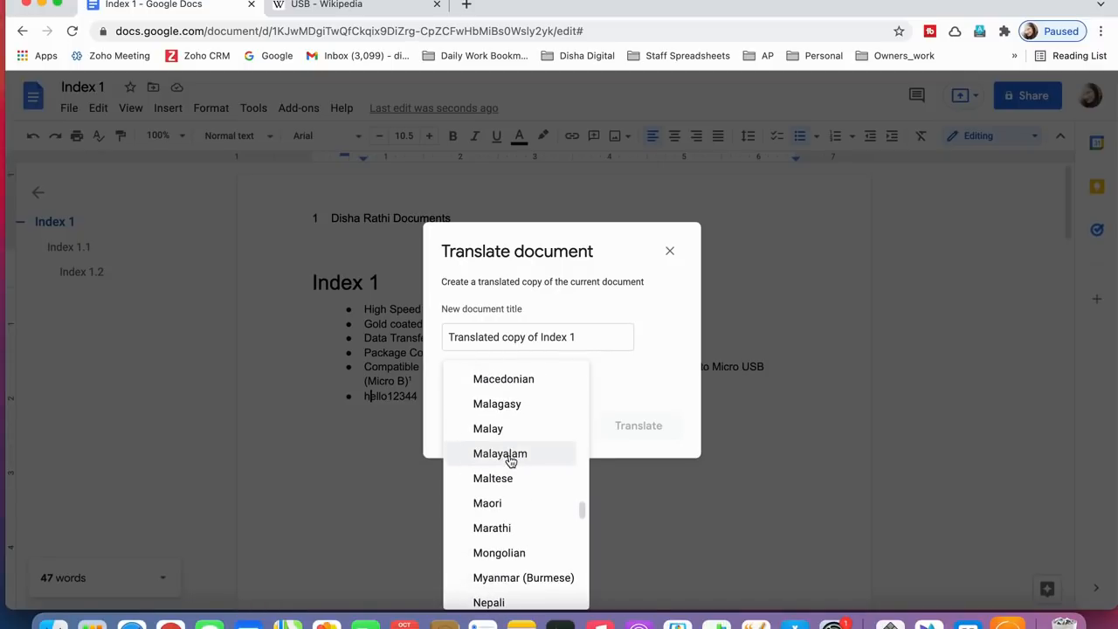
scroll(508, 446, "up", 5)
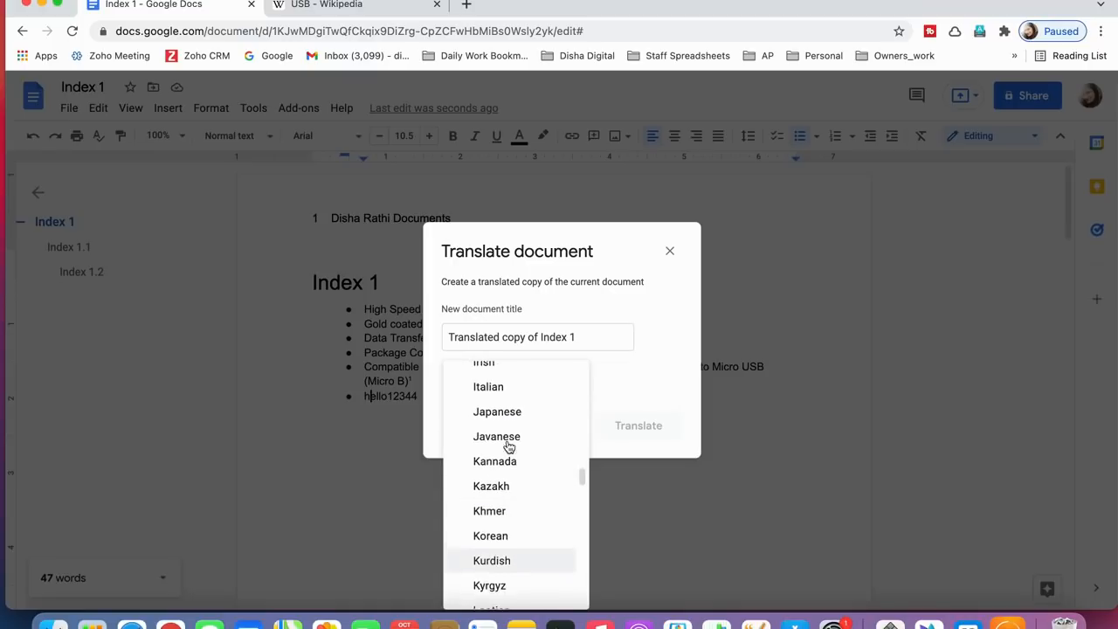
scroll(508, 446, "up", 4)
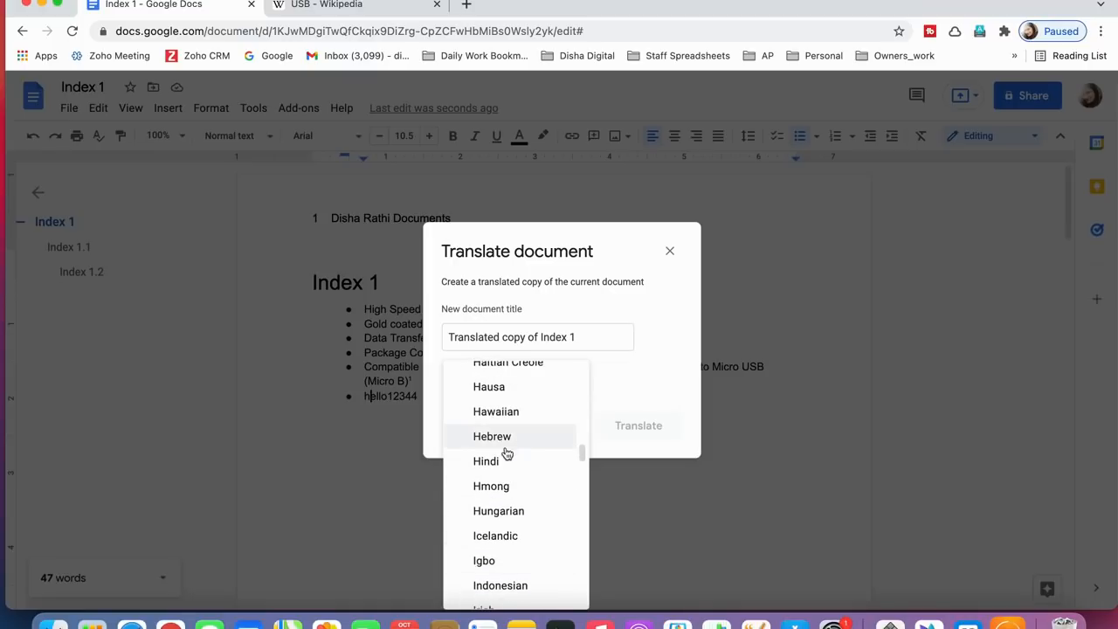
left_click(500, 461)
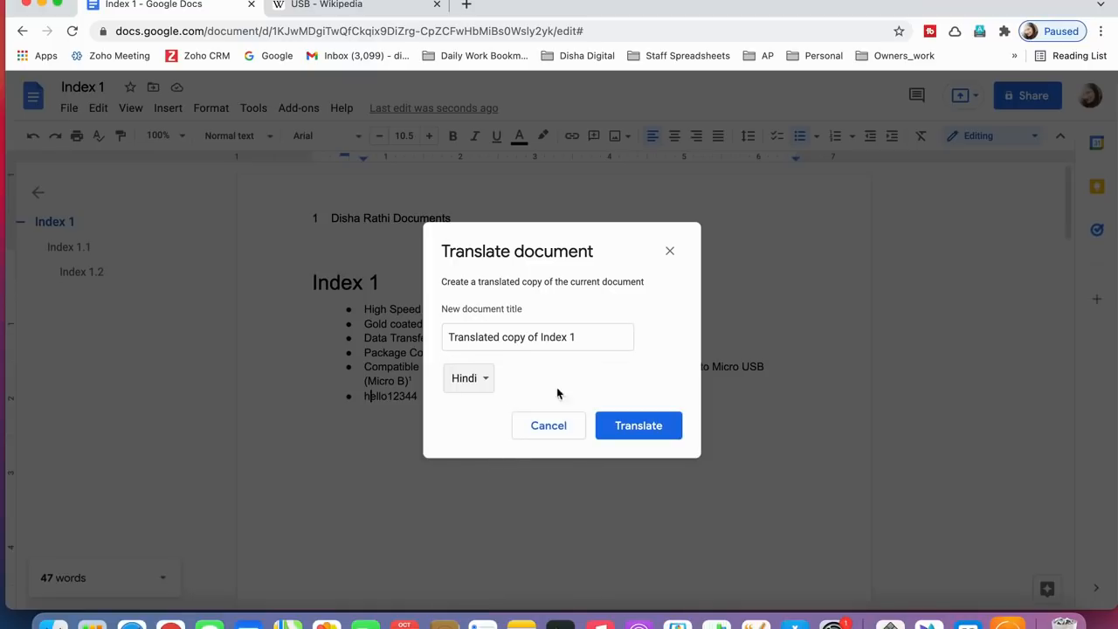
left_click(625, 428)
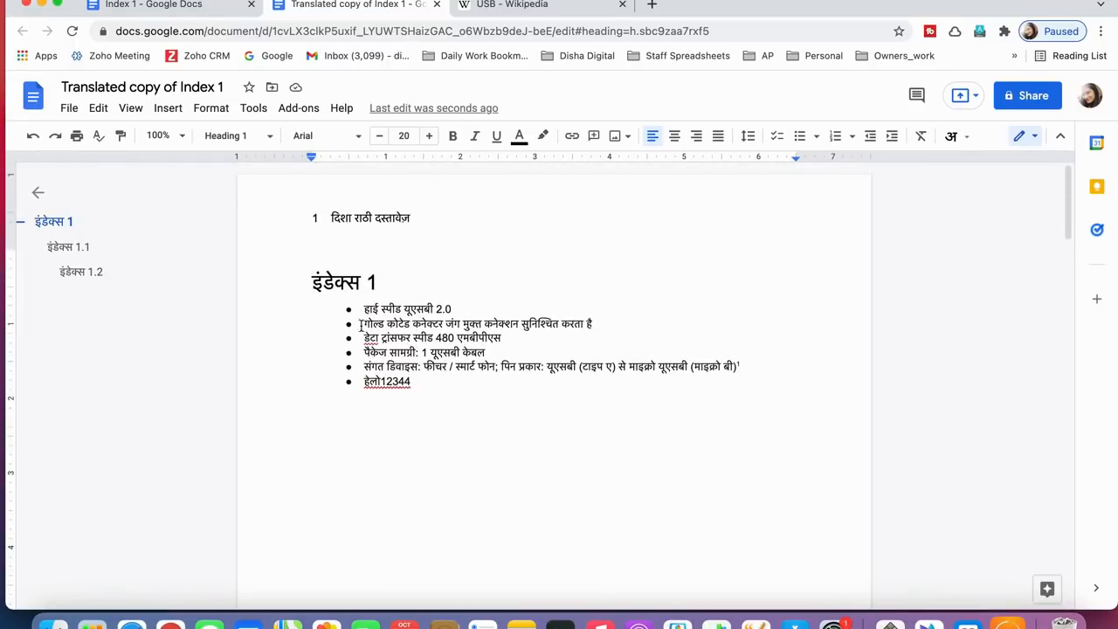
Step: Examine the translated heading and bullet list in the Hindi copy
left_click(429, 381)
left_click(360, 374)
left_click(399, 367)
left_click(439, 373)
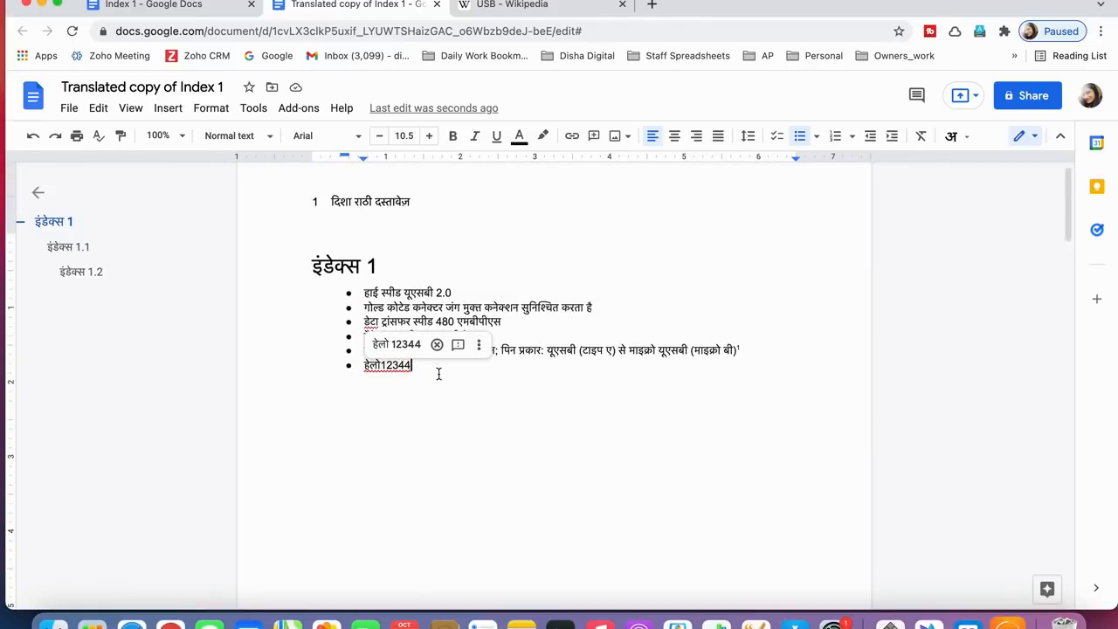
double_click(425, 395)
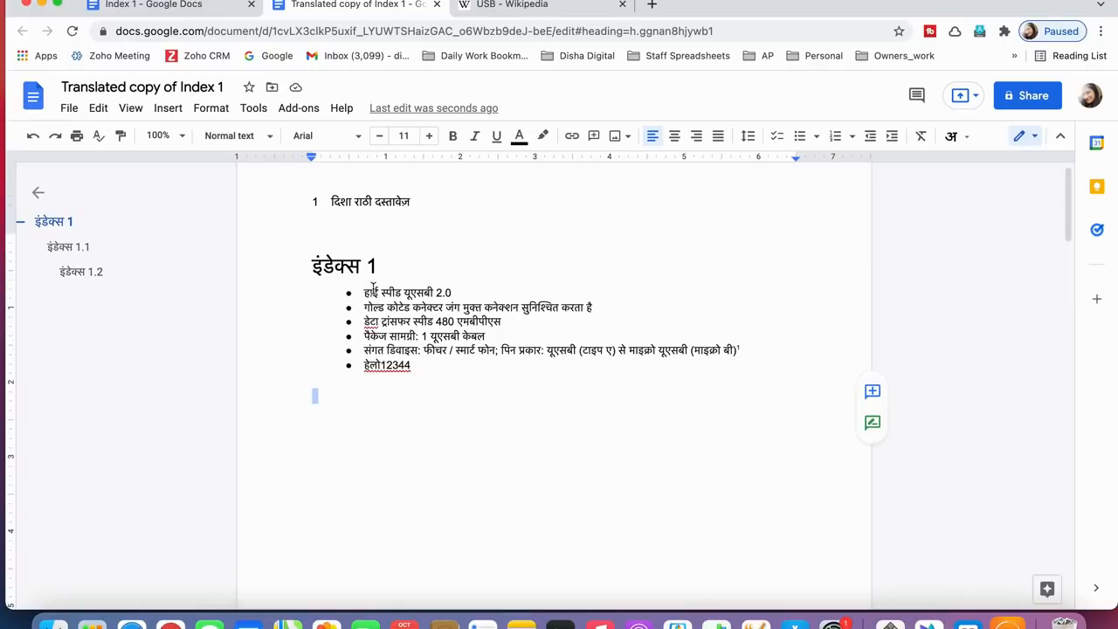
scroll(322, 278, "down", 1)
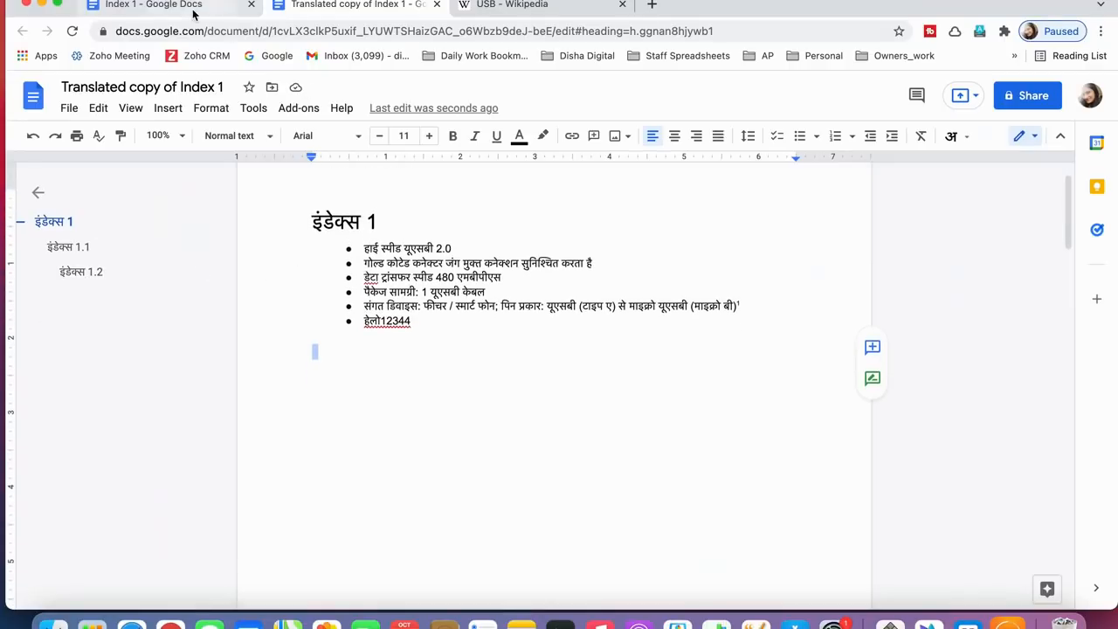
Step: Return to the original Index 1 document and create a Latin translation titled "Translated copy of Index 1"
left_click(166, 7)
left_click(201, 108)
left_click(170, 109)
mouse_move(256, 112)
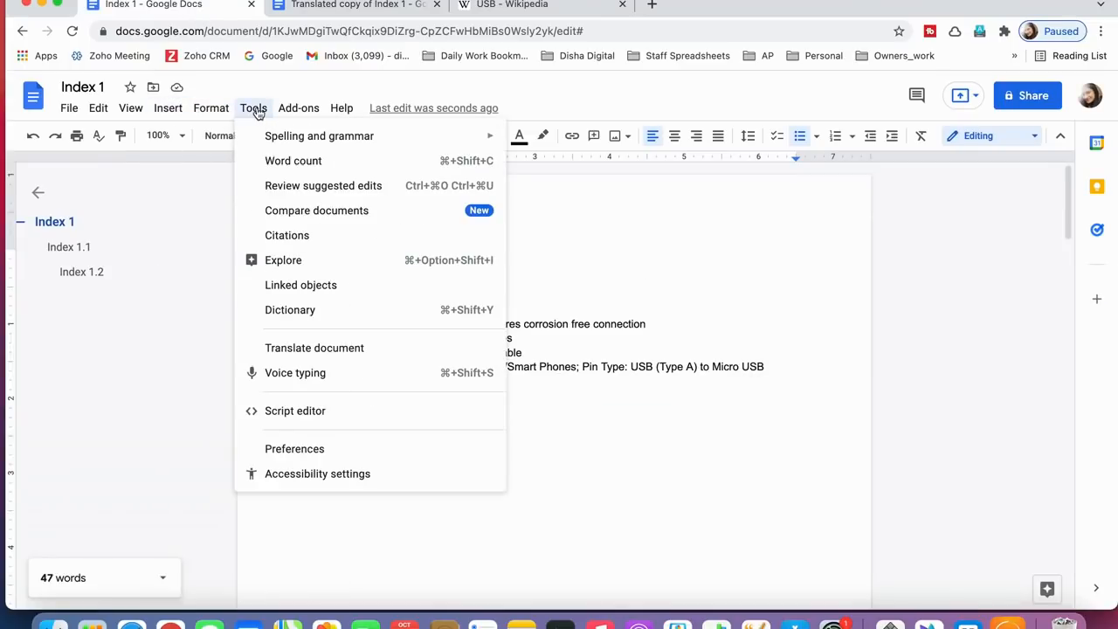
left_click(320, 349)
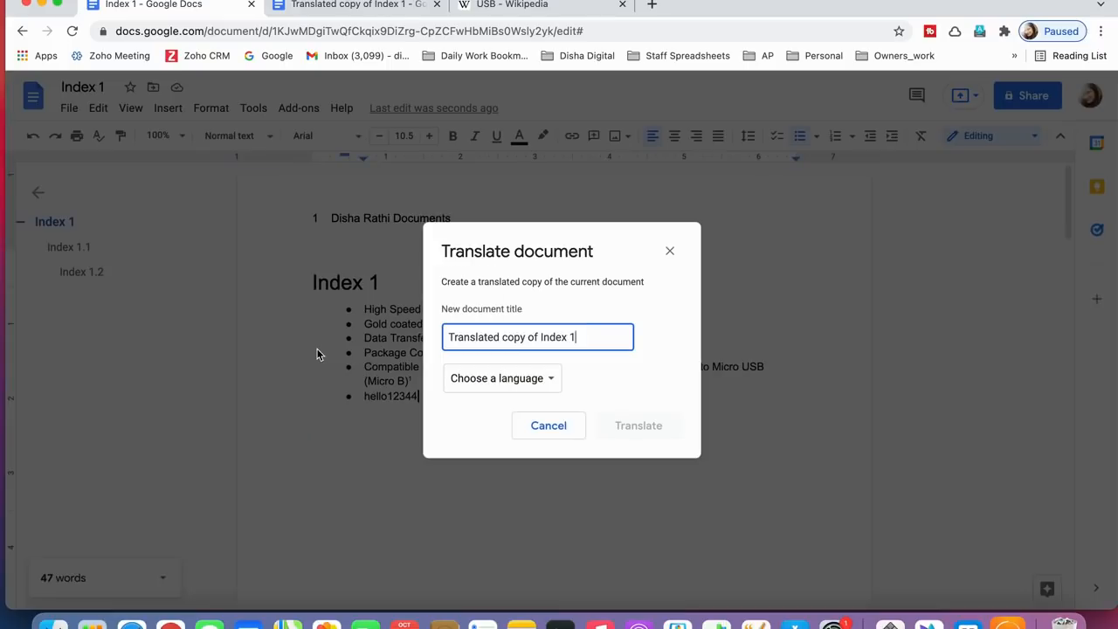
left_click(495, 378)
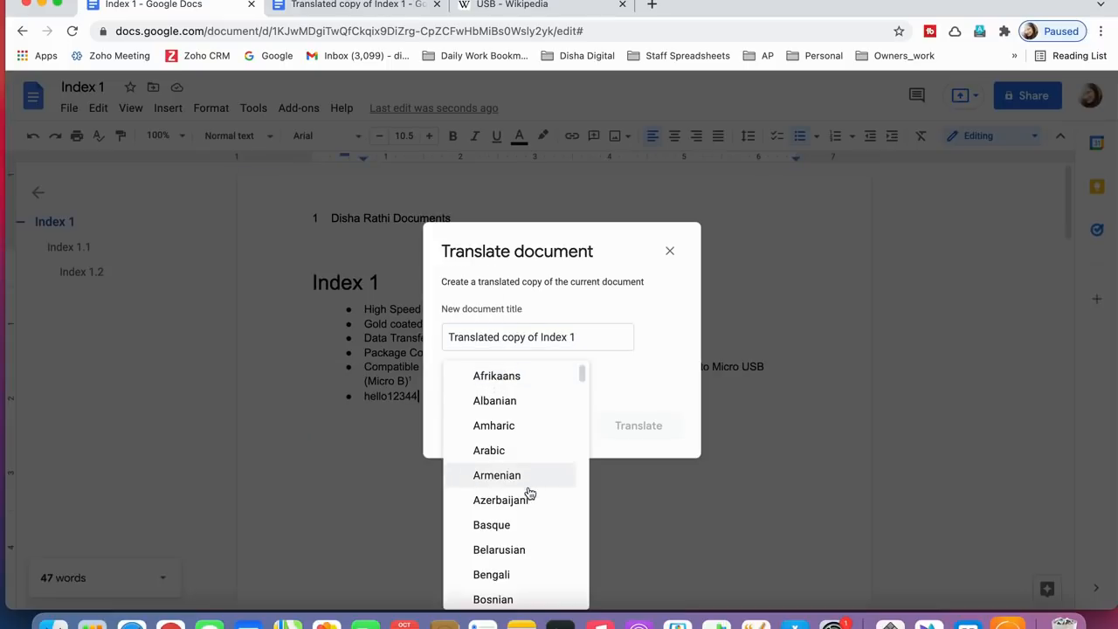
scroll(529, 494, "down", 2)
scroll(520, 499, "down", 2)
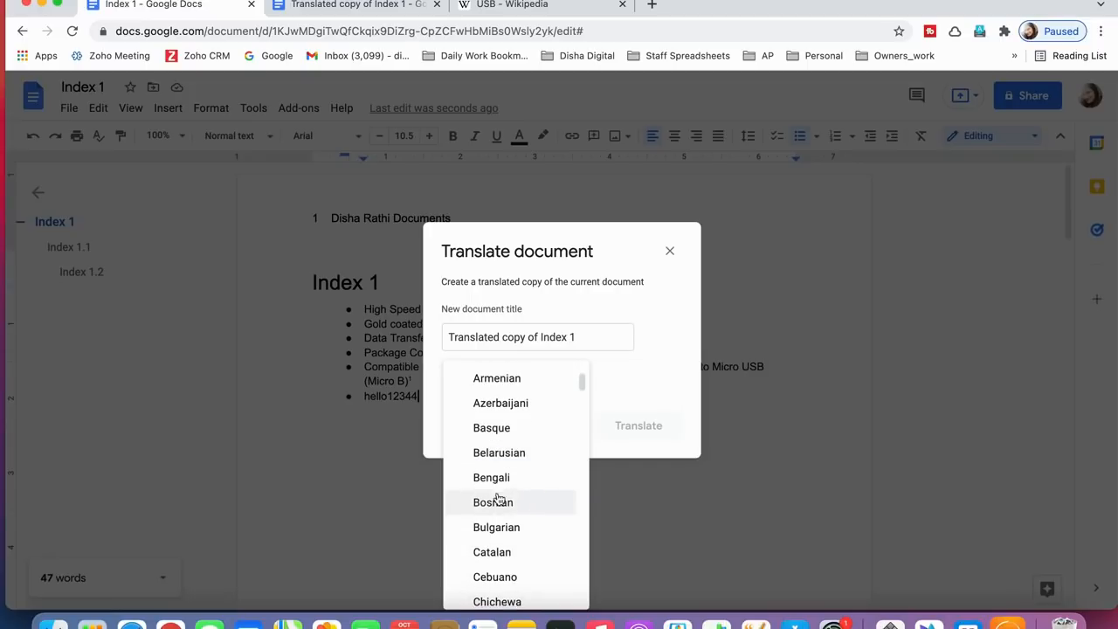
scroll(512, 536, "down", 5)
scroll(516, 538, "down", 3)
scroll(515, 536, "down", 6)
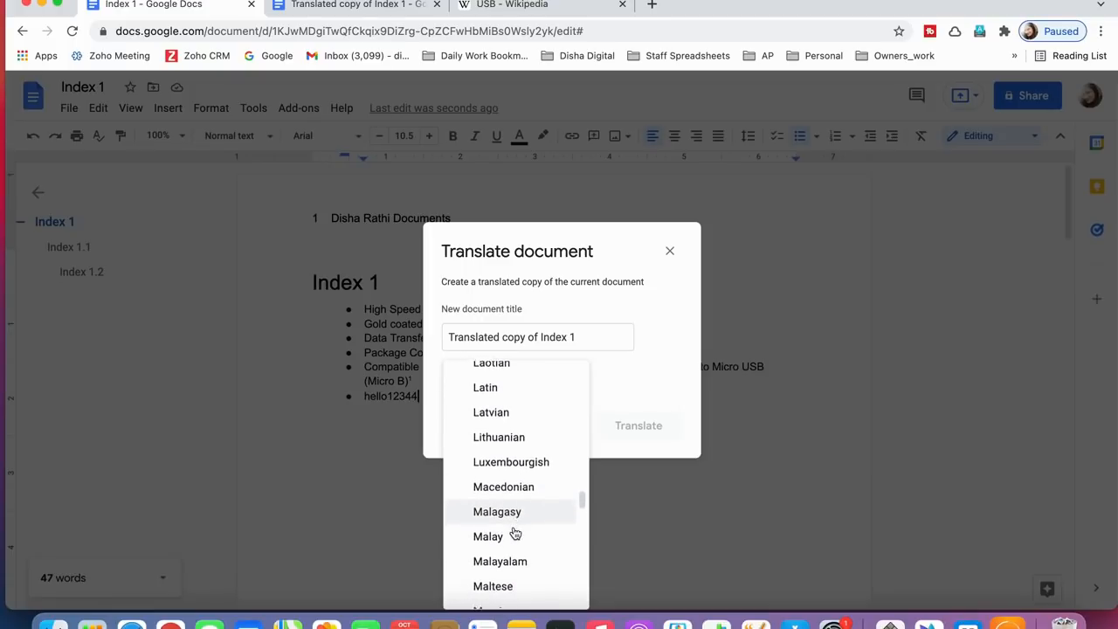
scroll(512, 532, "up", 1)
left_click(498, 428)
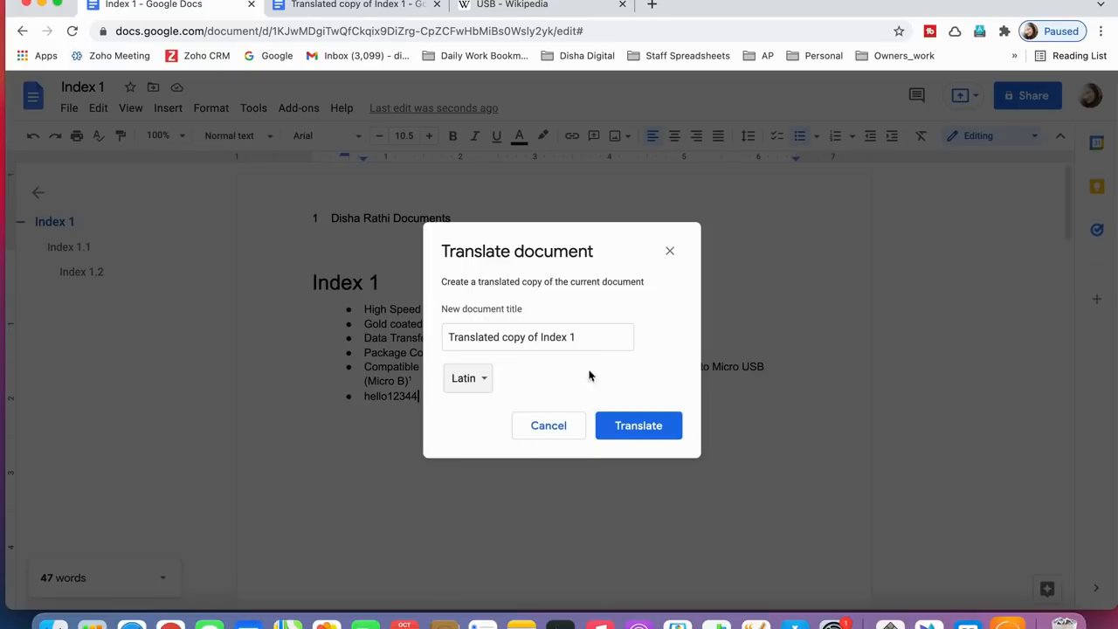
left_click(616, 429)
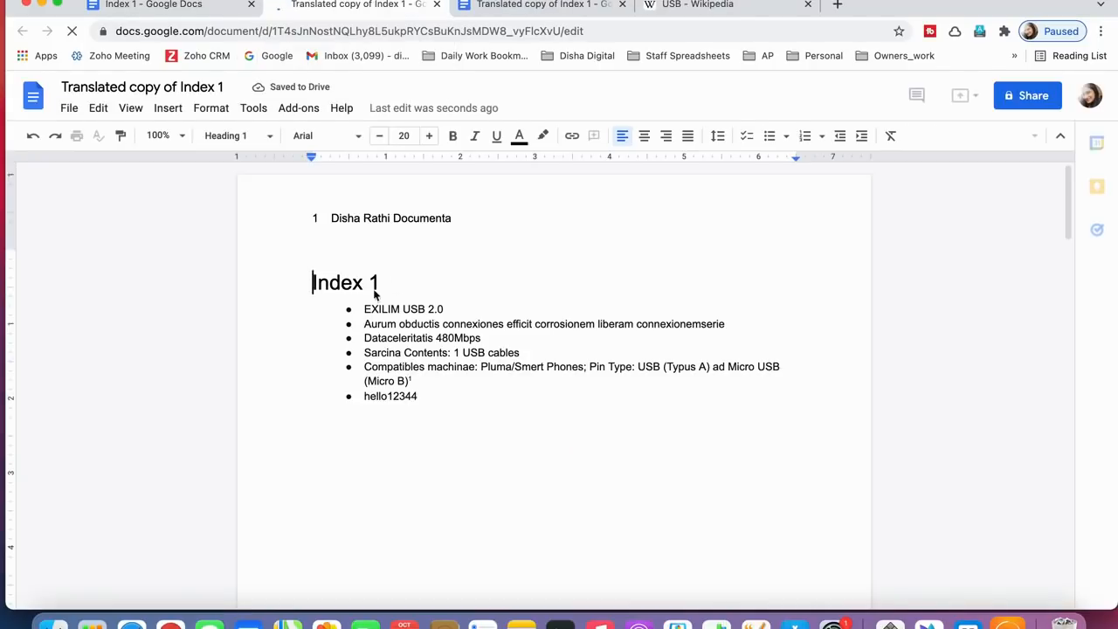
Step: Examine the translated header, heading and bullet list in the Latin copy
left_click(445, 349)
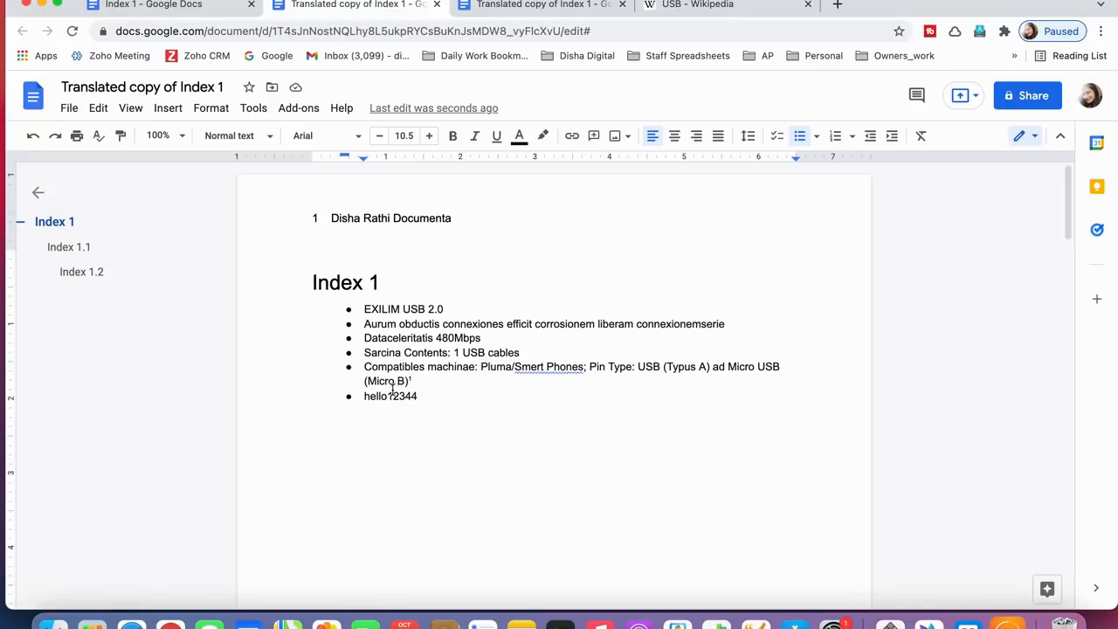
scroll(439, 352, "up", 5)
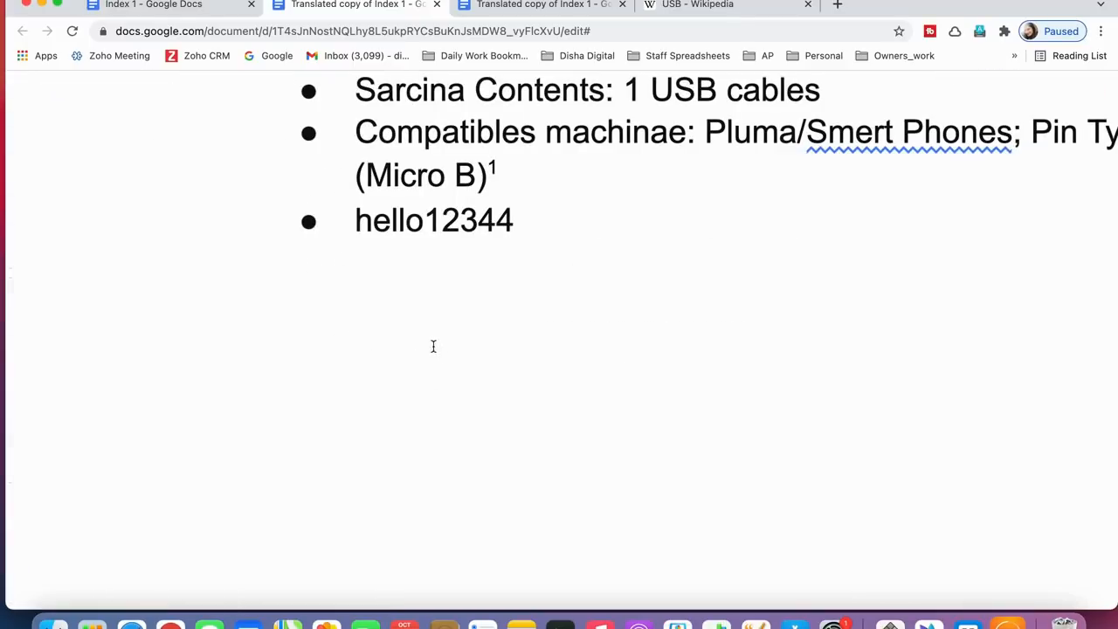
scroll(446, 279, "down", 5)
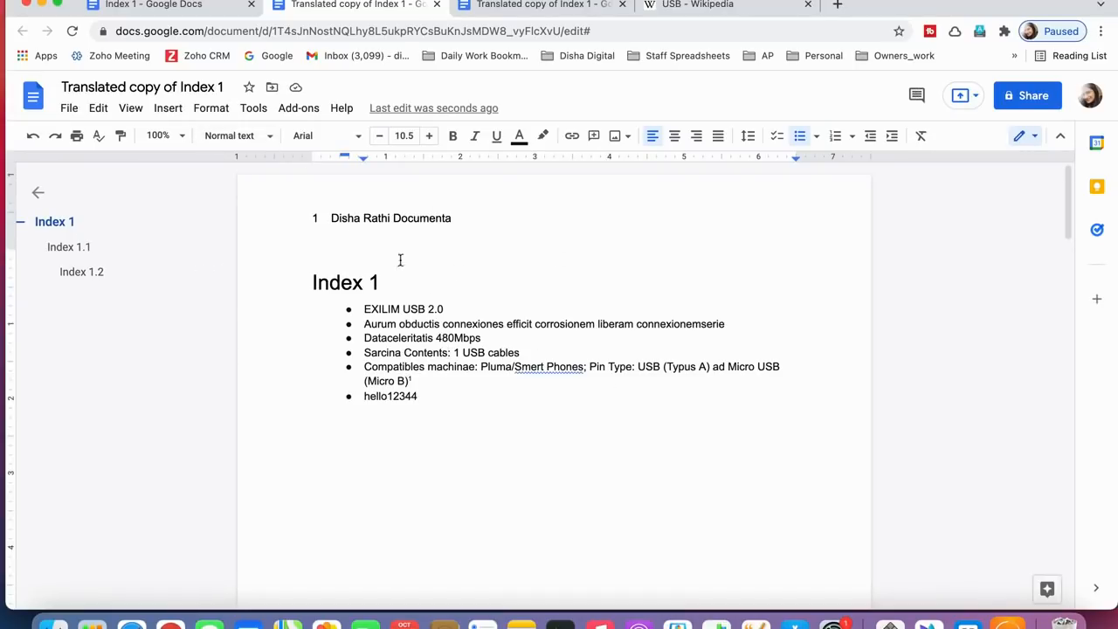
left_click(439, 225)
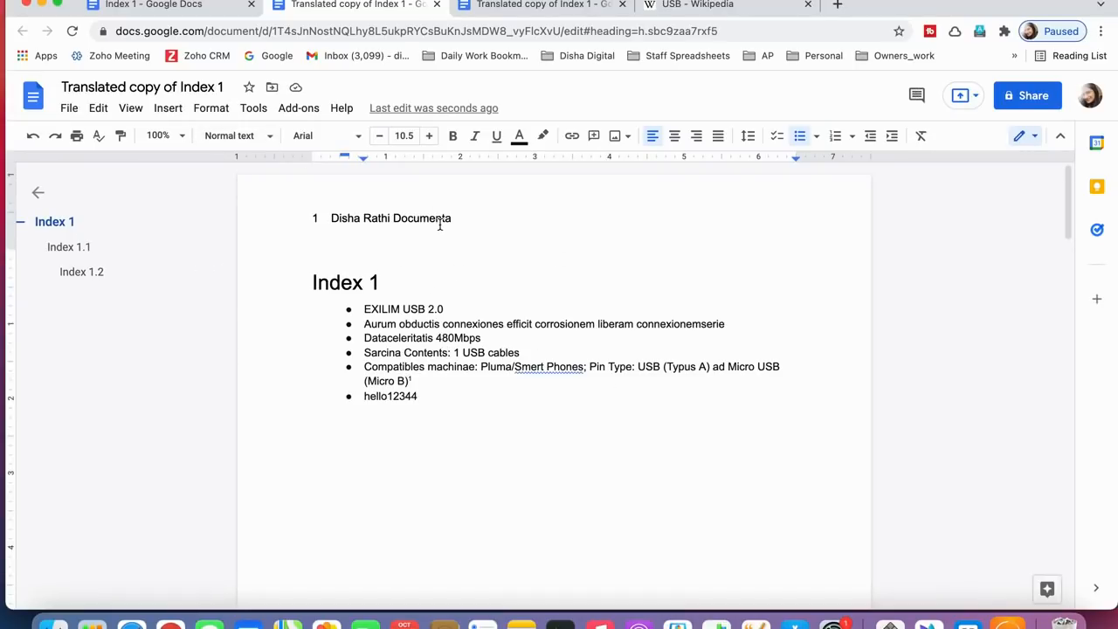
Step: Start an image insertion from the web at a new bullet below "hello12344" and search for "usb"
left_click(231, 115)
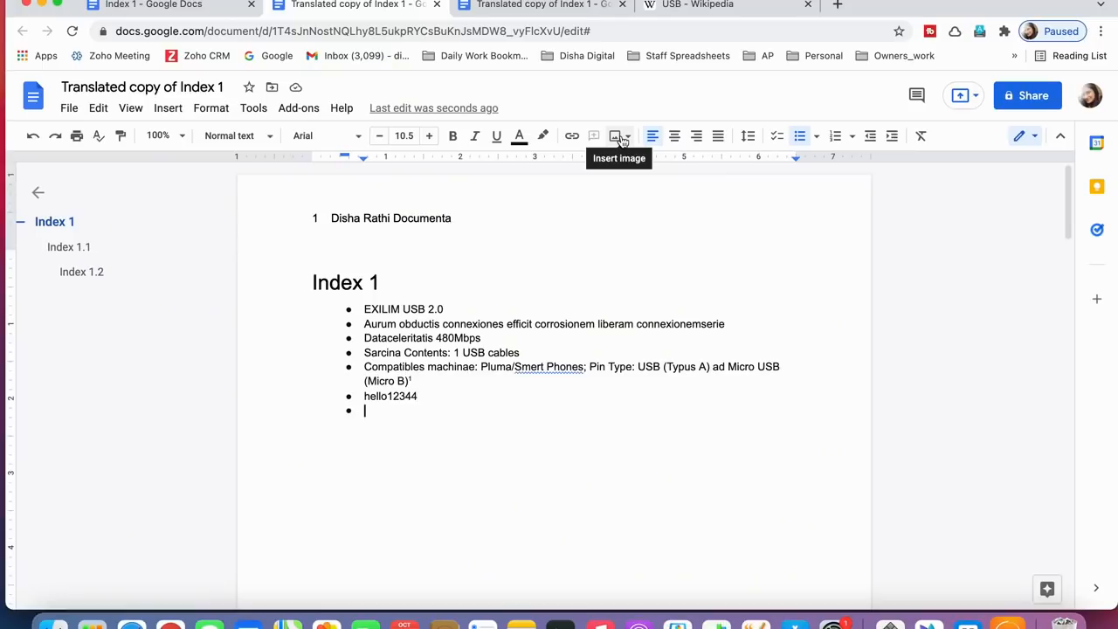
left_click(168, 109)
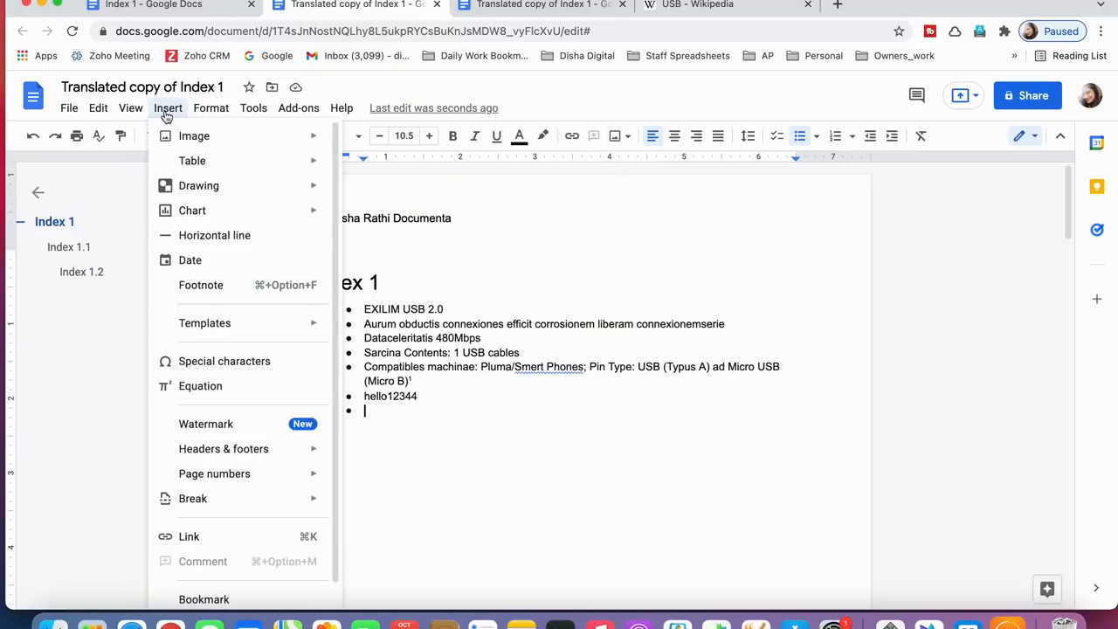
mouse_move(198, 142)
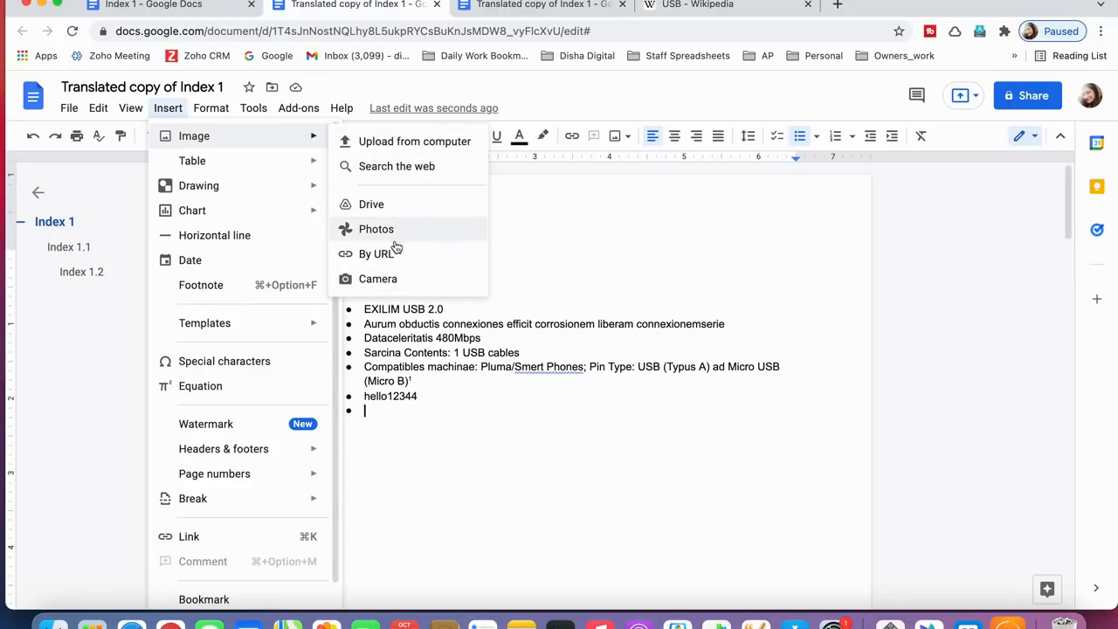
left_click(393, 168)
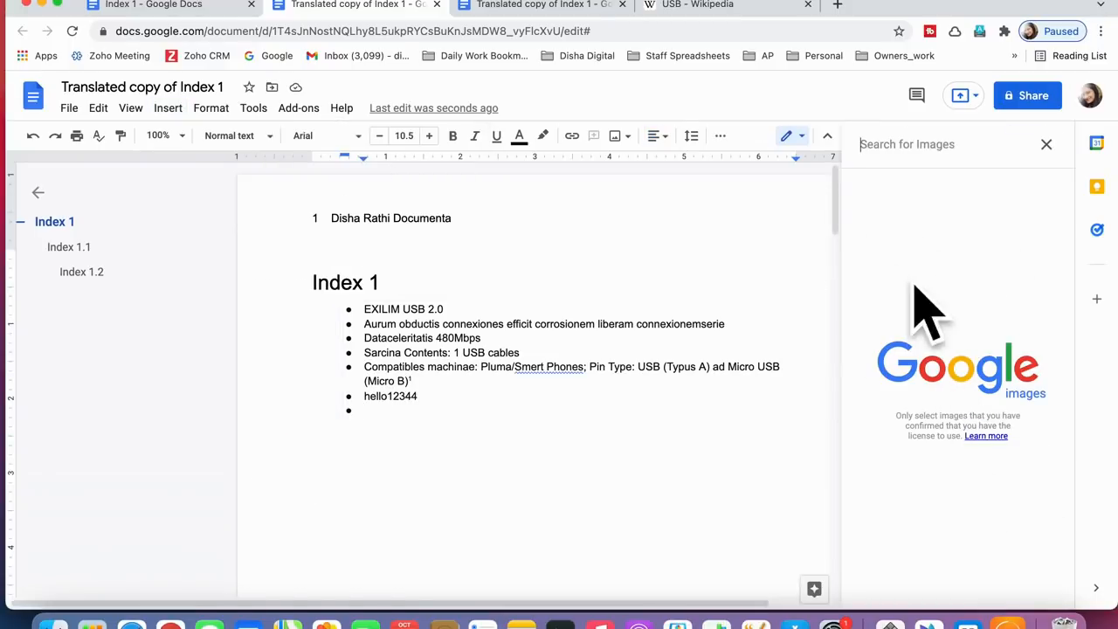
left_click(925, 152)
type("usb")
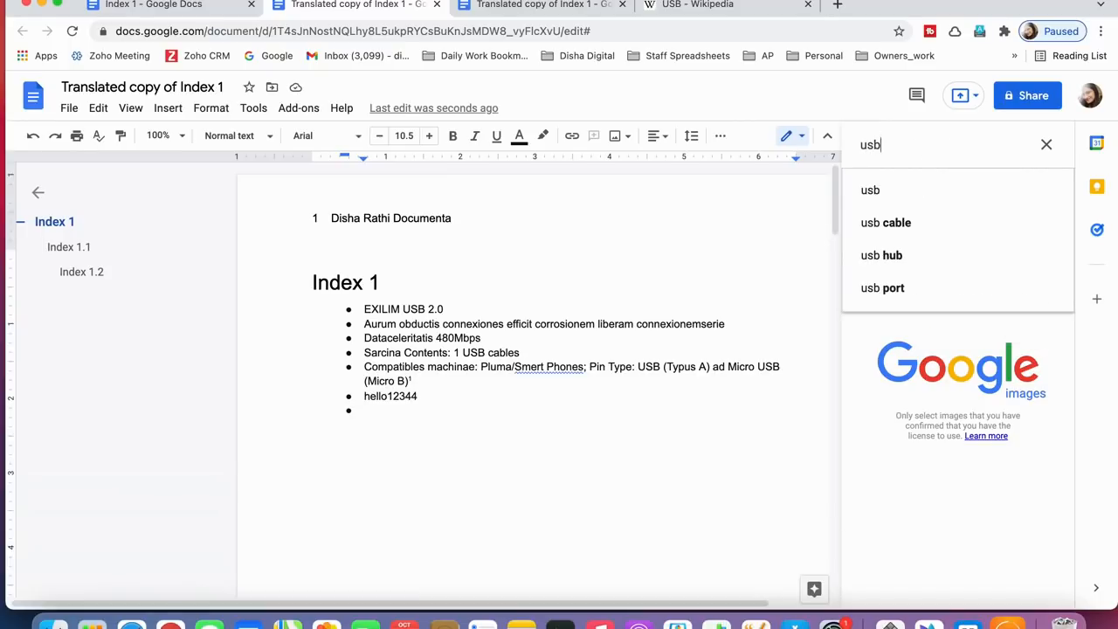
key("Return")
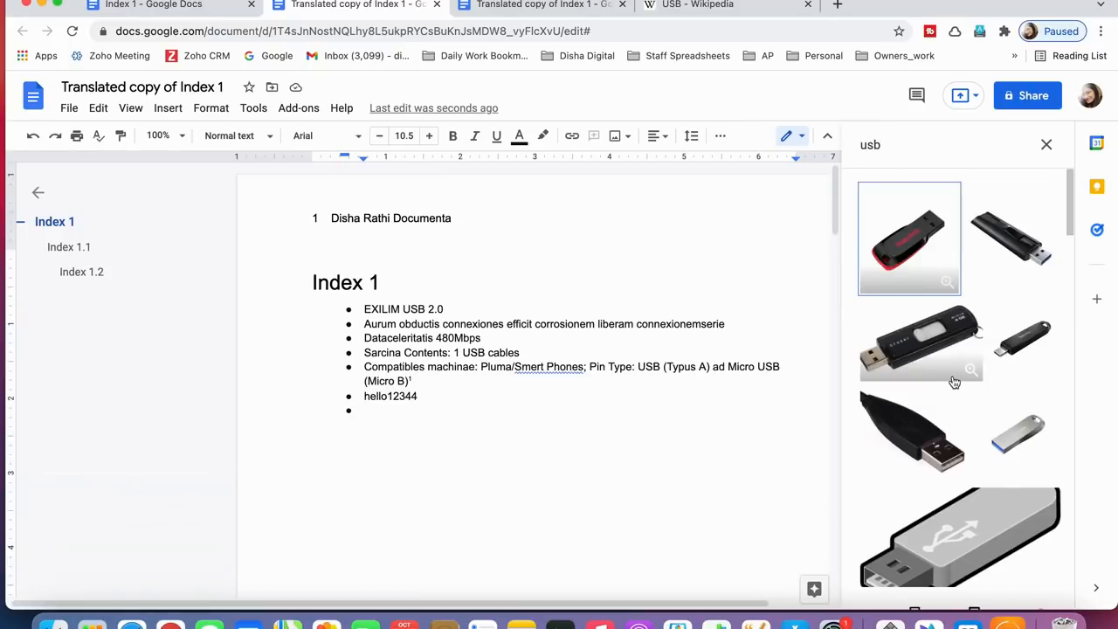
Step: Insert the labelled picture of the red USB stick circuit boards from the image results
scroll(955, 381, "down", 5)
scroll(955, 382, "down", 5)
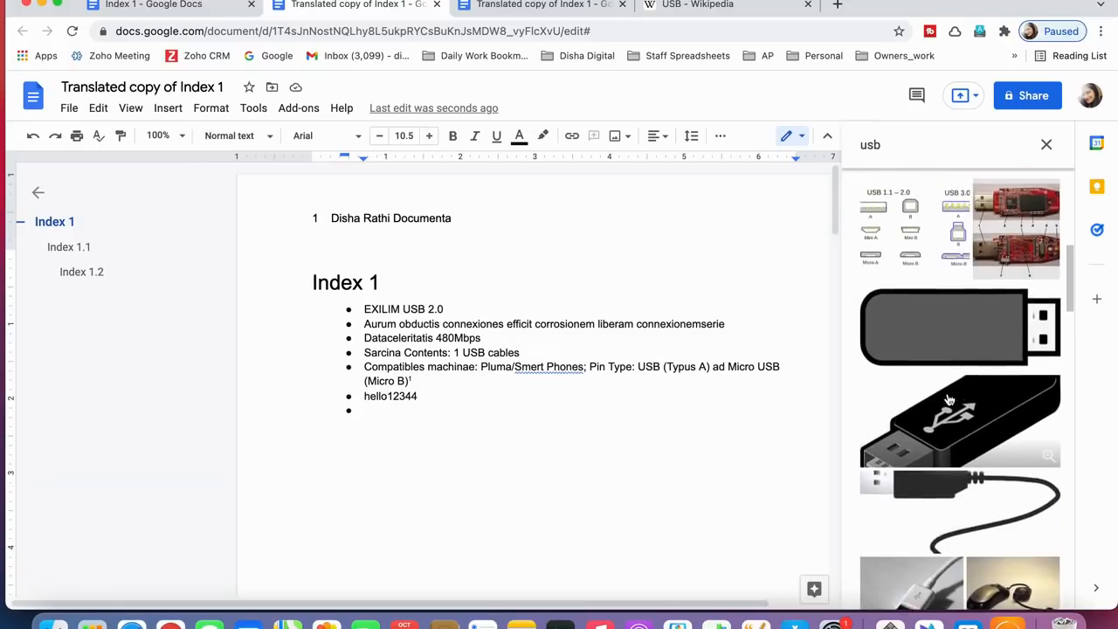
scroll(950, 399, "down", 1)
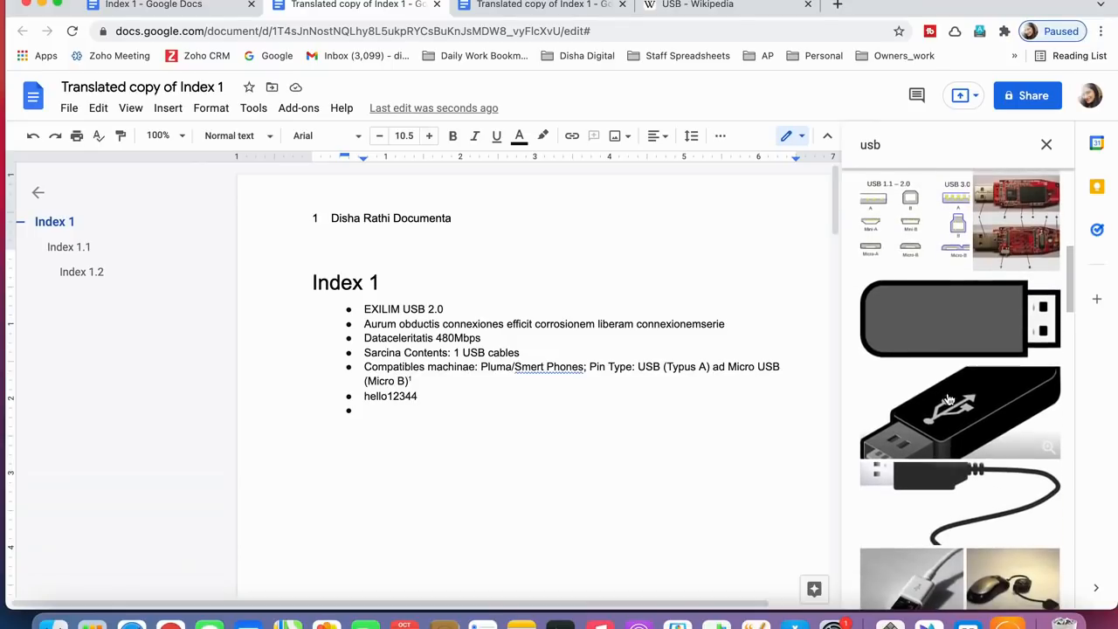
left_click(1019, 207)
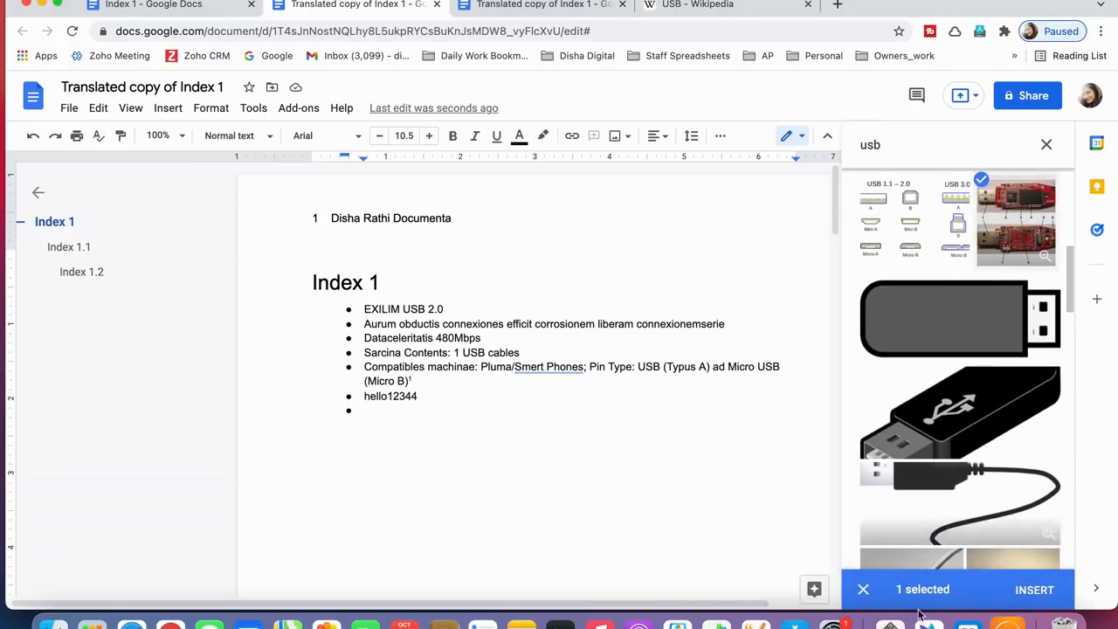
left_click(1034, 590)
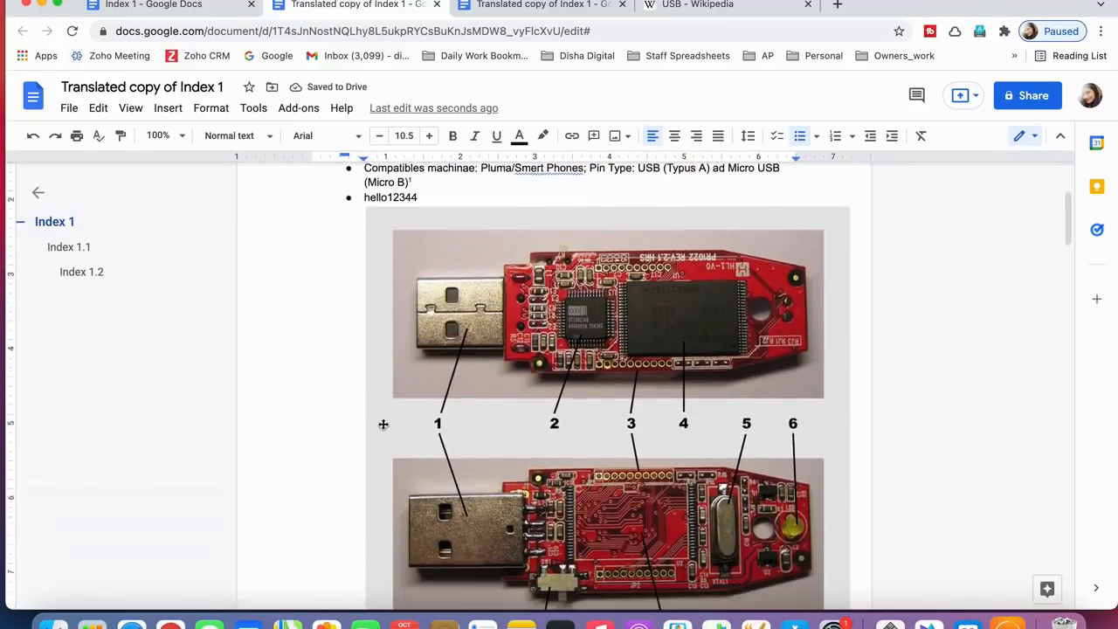
Step: Examine the inserted circuit board picture and how it fits on the first page above the footnote
scroll(383, 425, "up", 1)
scroll(383, 424, "down", 2)
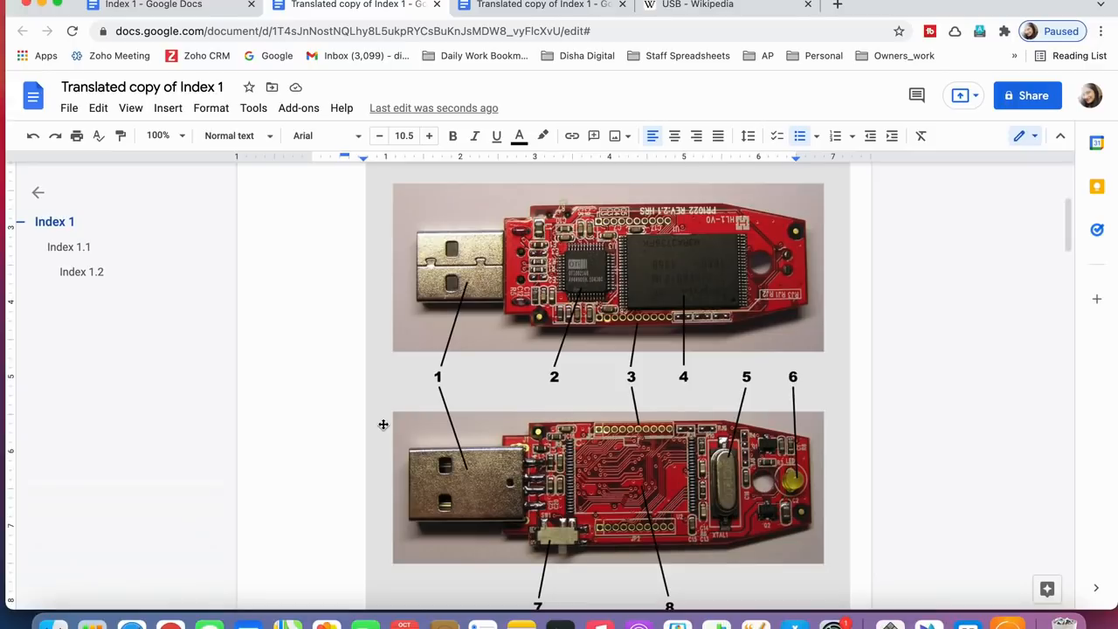
scroll(382, 424, "down", 5)
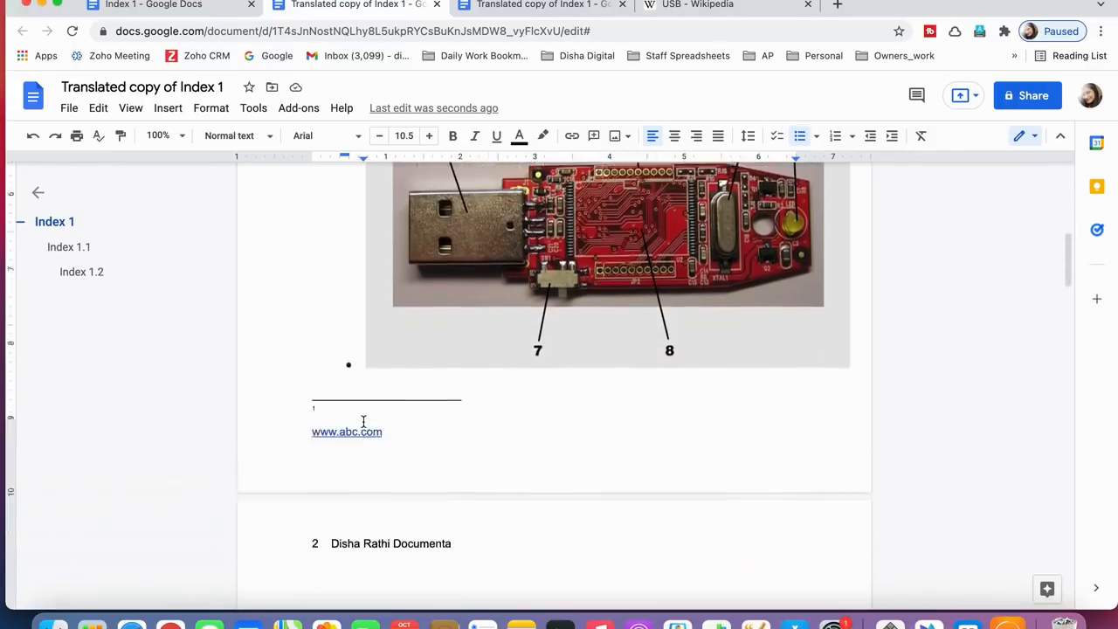
scroll(401, 405, "up", 7)
left_click(431, 336)
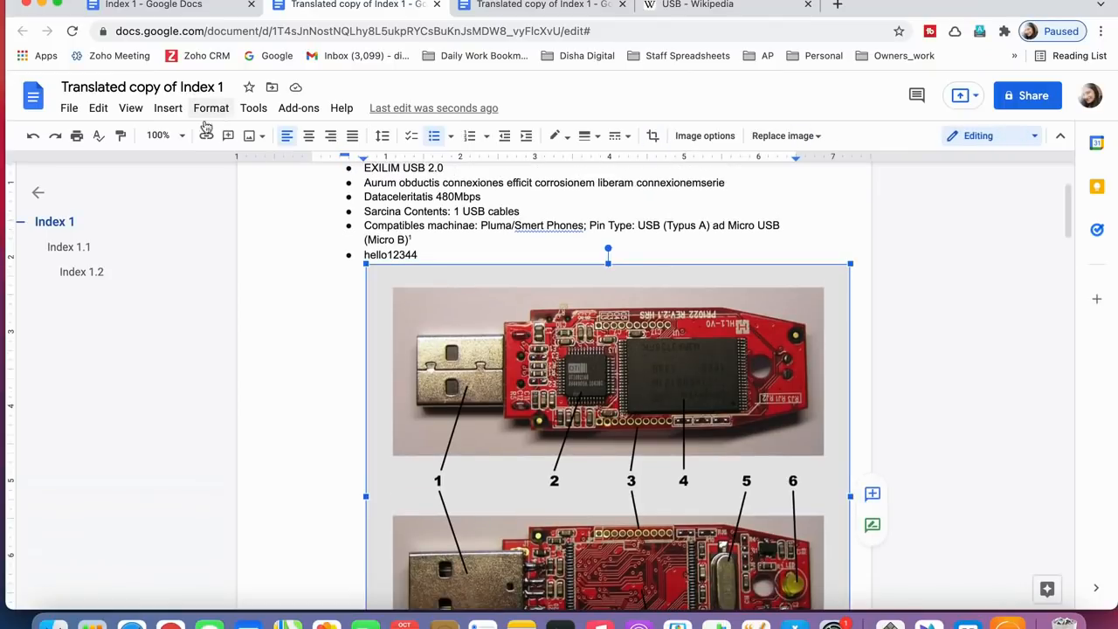
left_click(349, 254)
left_click(179, 113)
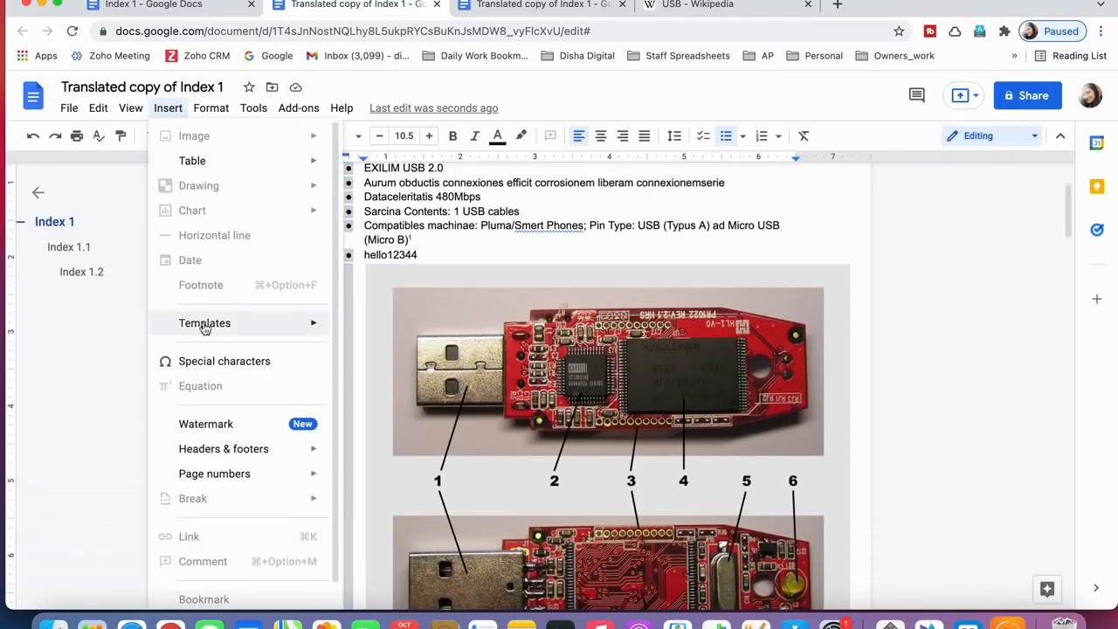
left_click(508, 365)
Step: Place the cursor on the empty second page and review the image source options, opening and closing the web image search
scroll(534, 362, "down", 10)
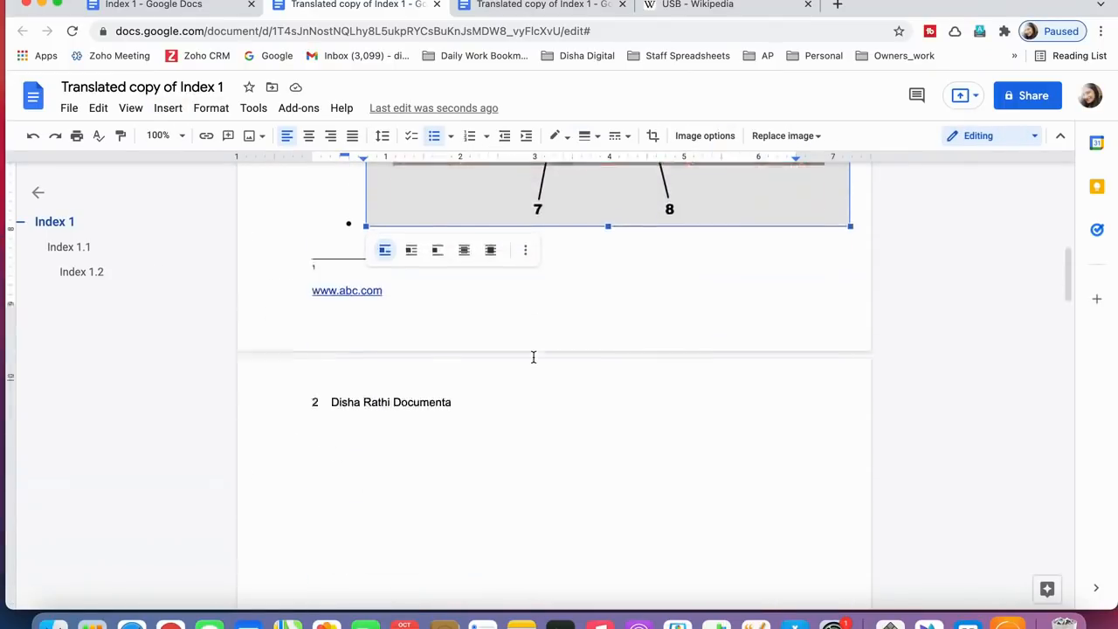
left_click(407, 397)
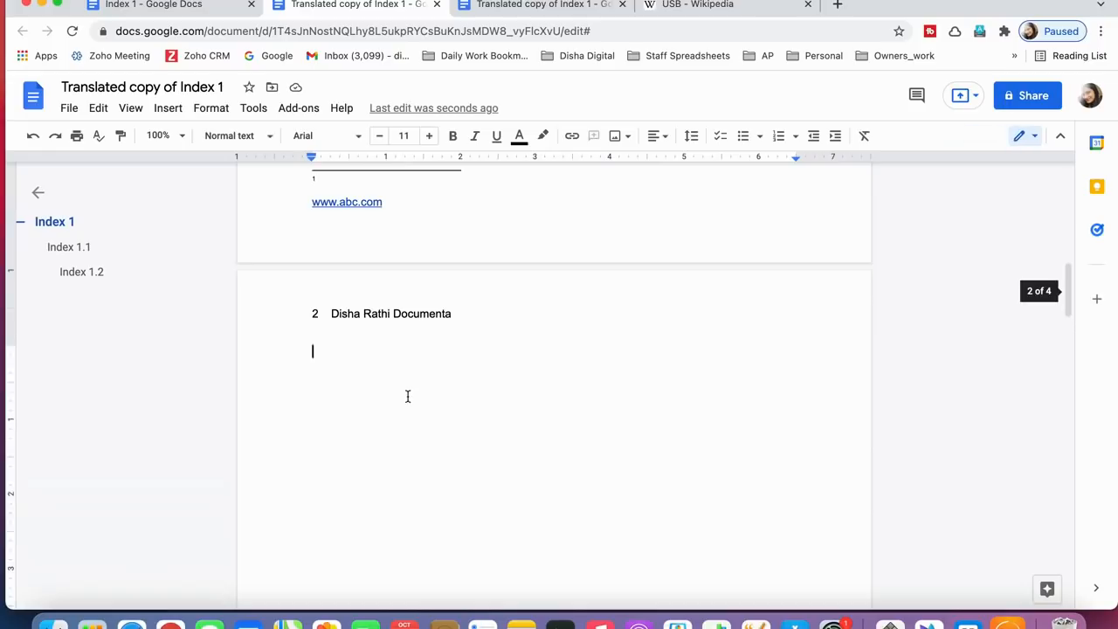
left_click(168, 109)
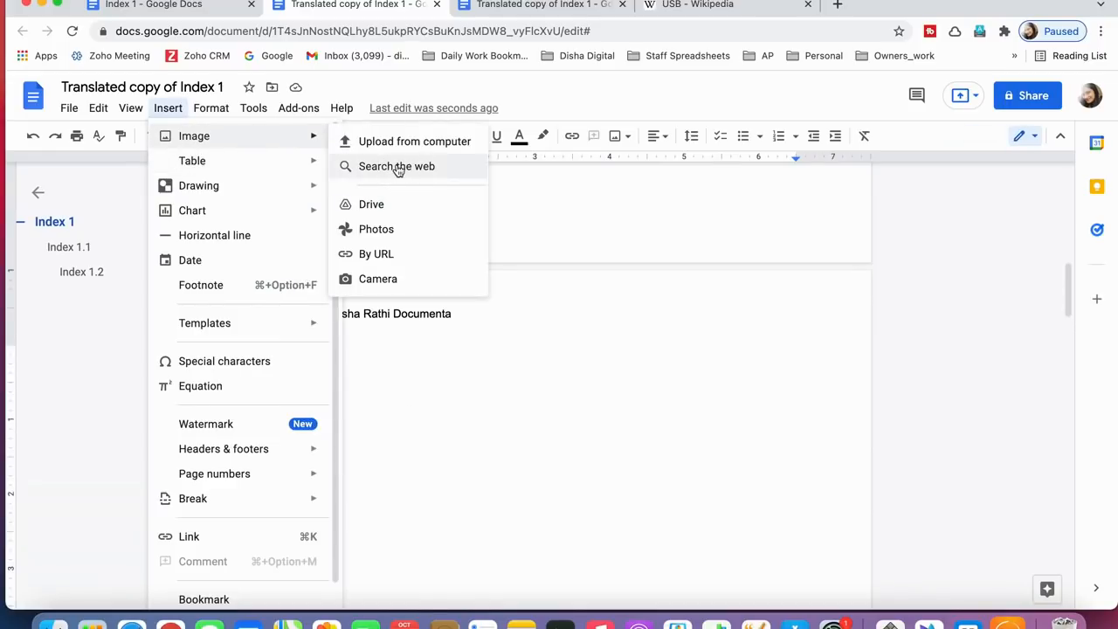
left_click(398, 167)
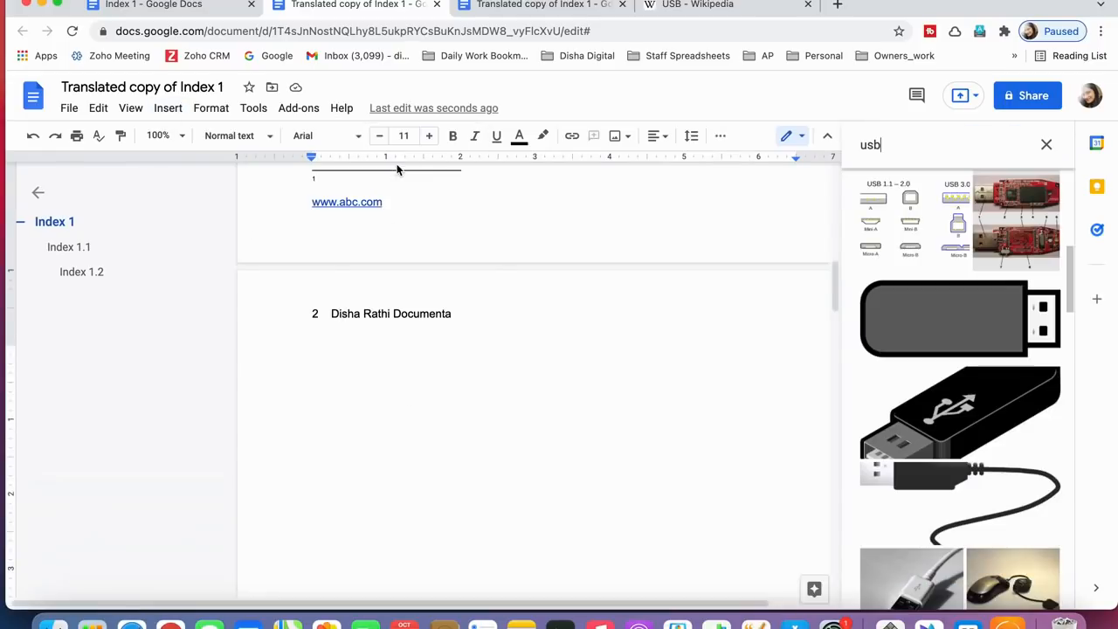
left_click(1049, 147)
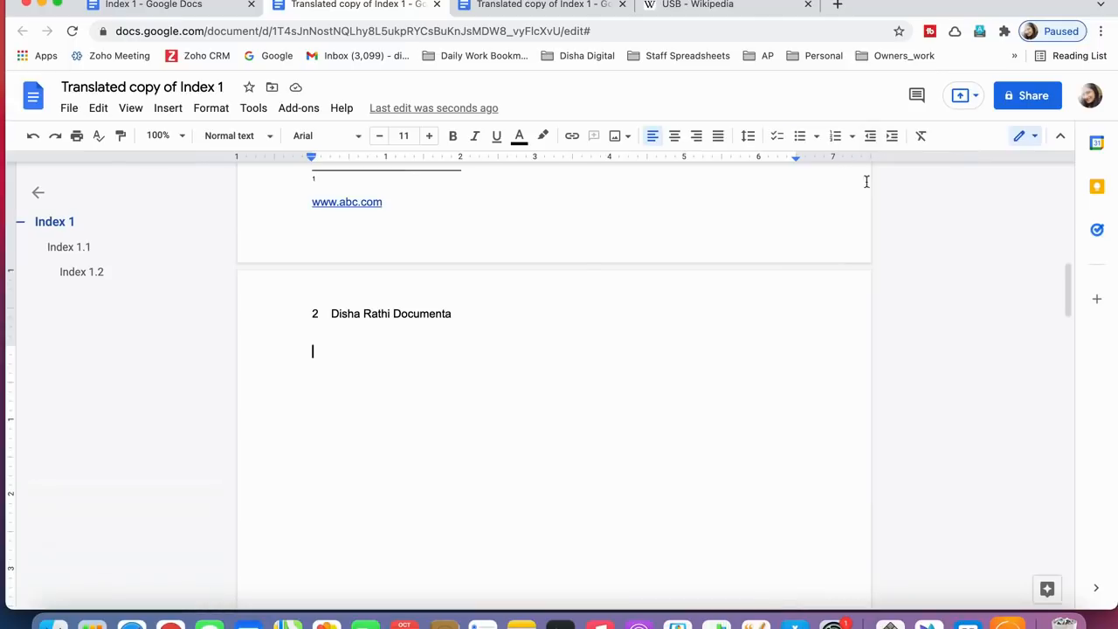
left_click(168, 107)
mouse_move(262, 138)
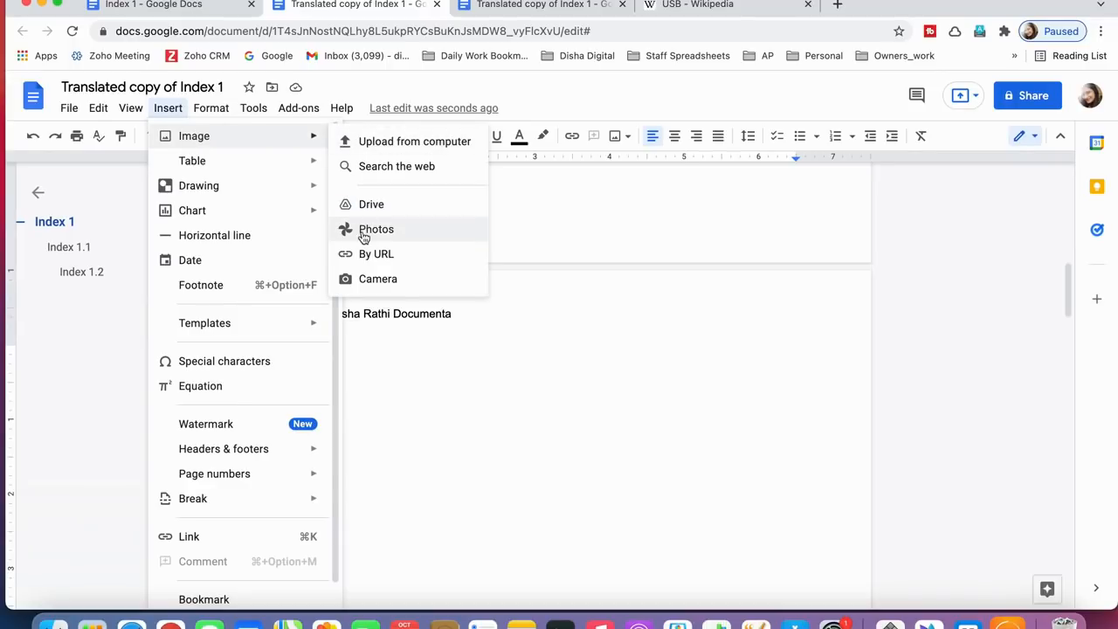
left_click(542, 382)
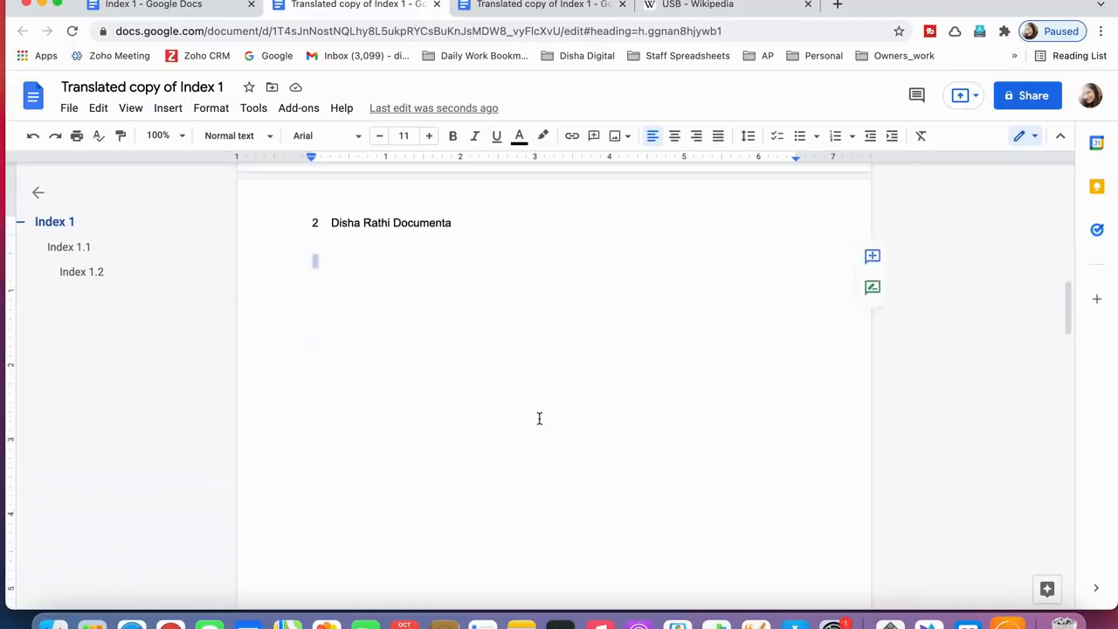
Step: Shrink the circuit board picture below "hello12344" to about half its inserted width, keeping its proportions
scroll(539, 419, "up", 10)
left_click(492, 370)
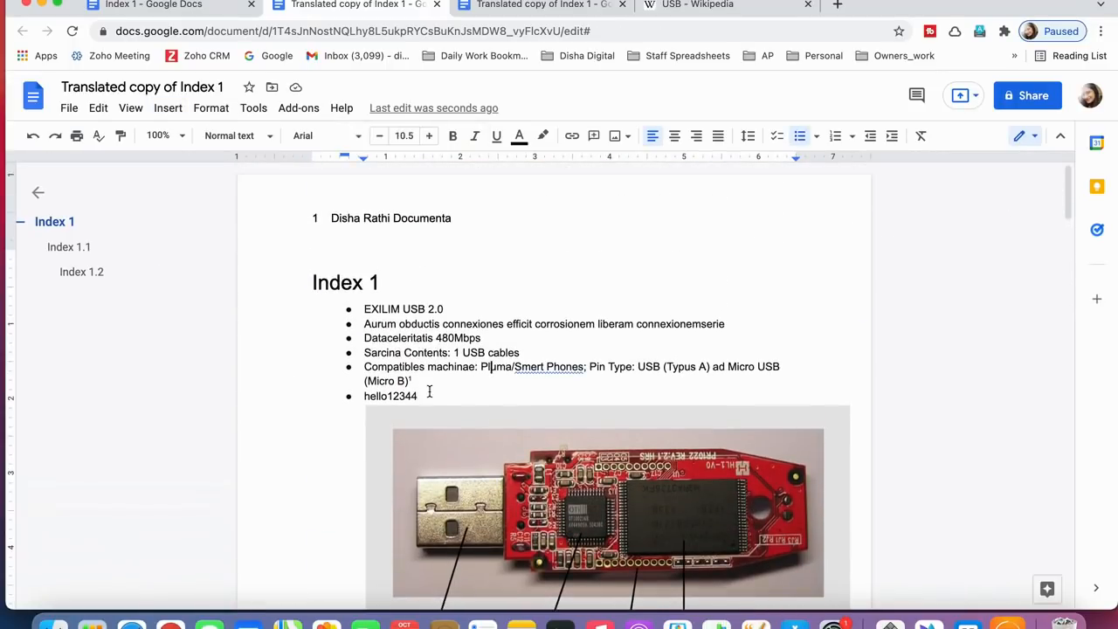
left_click(441, 470)
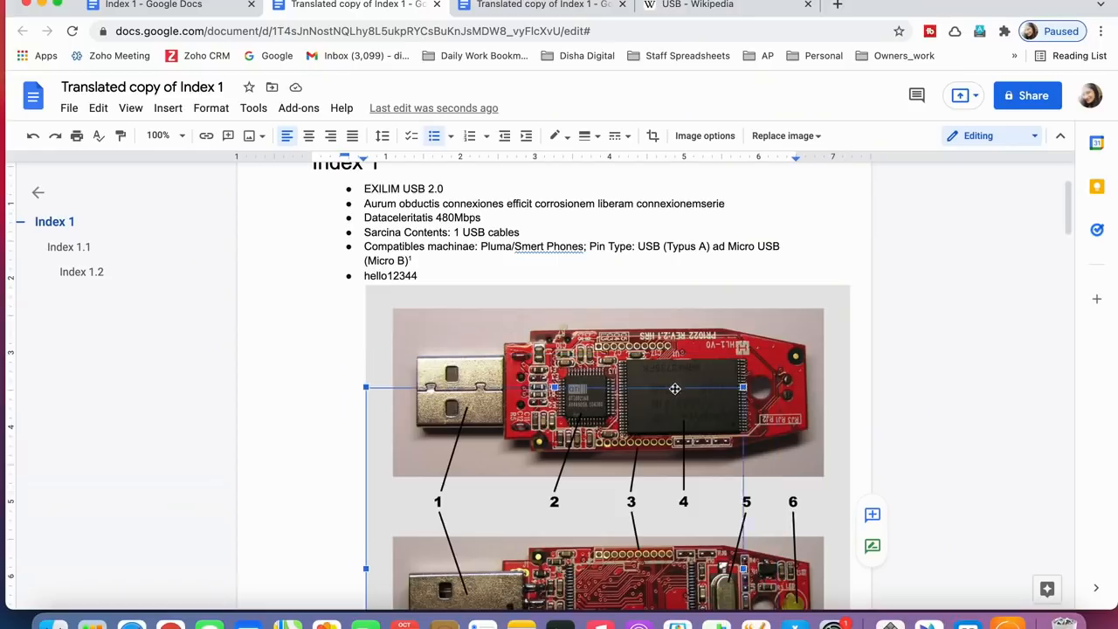
left_click_drag(674, 388, 599, 406)
left_click_drag(740, 285, 619, 401)
scroll(534, 415, "down", 1)
left_click(692, 398)
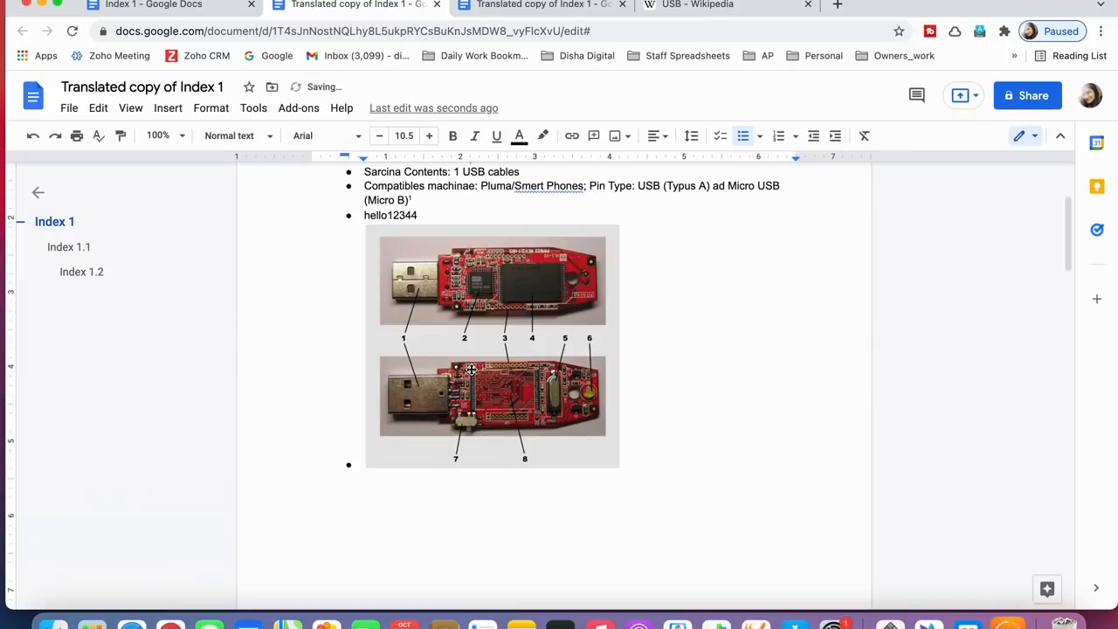
Step: Wrap the text around the circuit board picture and look over its position choices and further image options
left_click(461, 338)
left_click(412, 493)
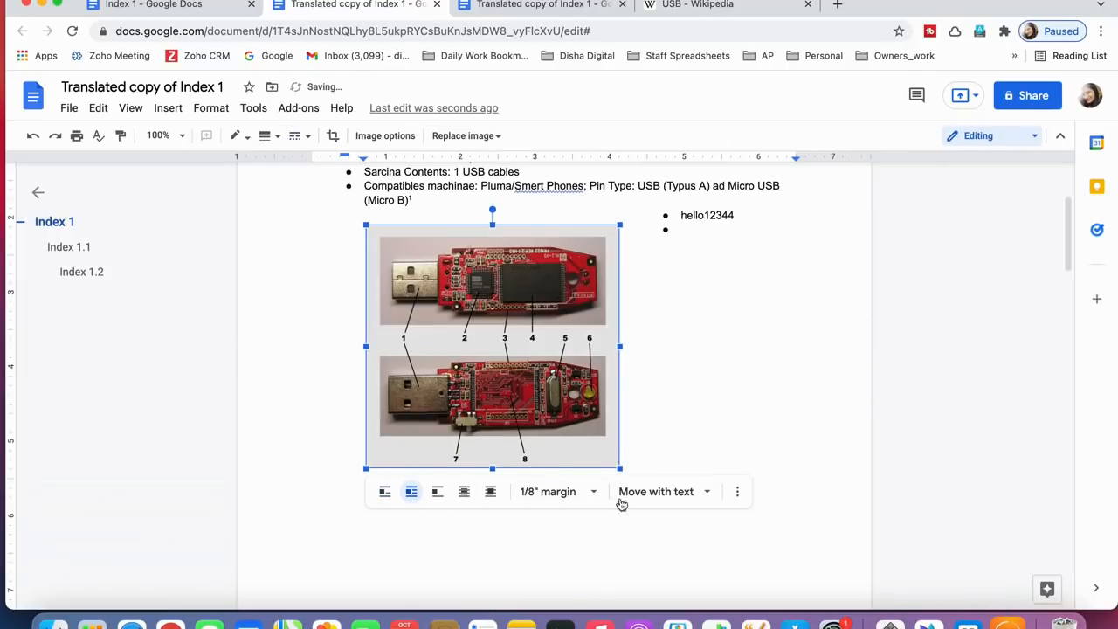
left_click(700, 502)
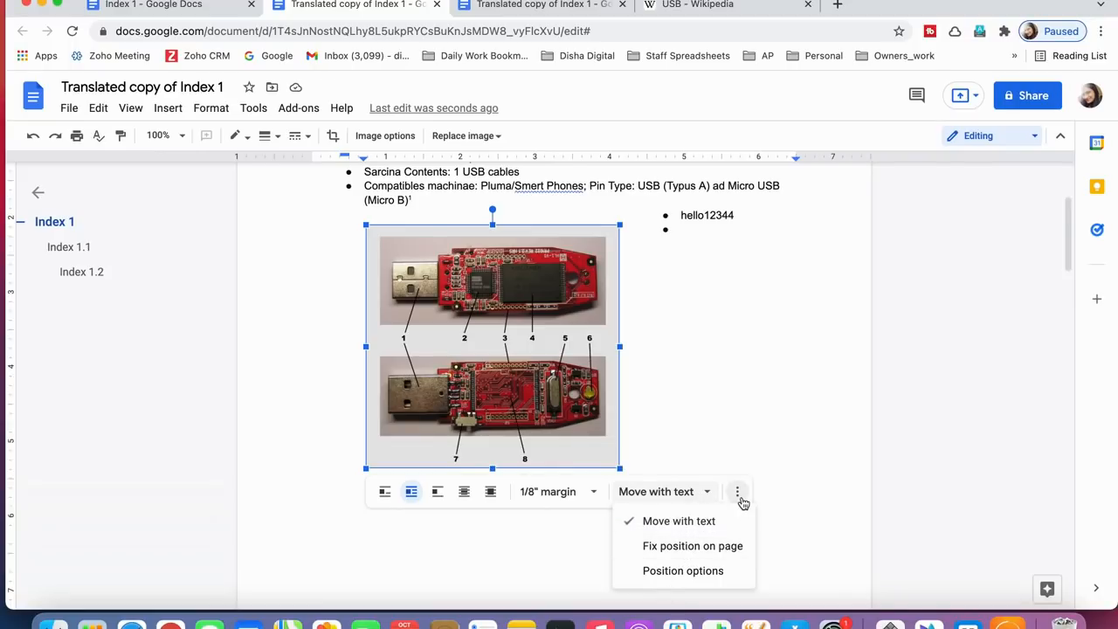
left_click(739, 496)
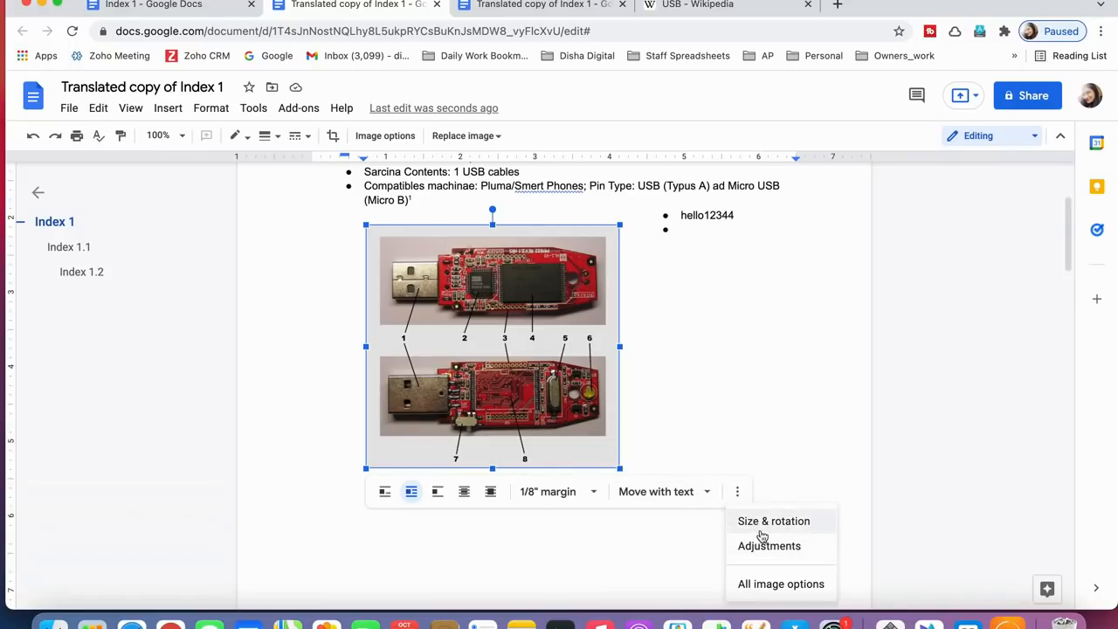
Step: Open the picture's size and rotation options and review the size, scale, aspect ratio and angle settings
left_click(760, 524)
scroll(893, 357, "down", 1)
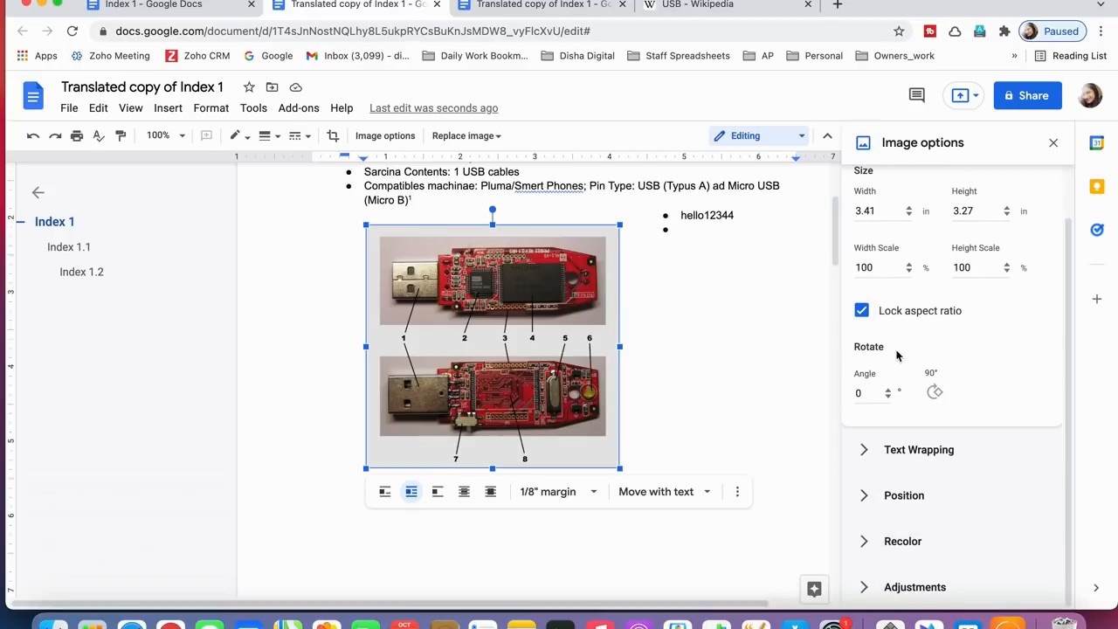
scroll(897, 363, "up", 1)
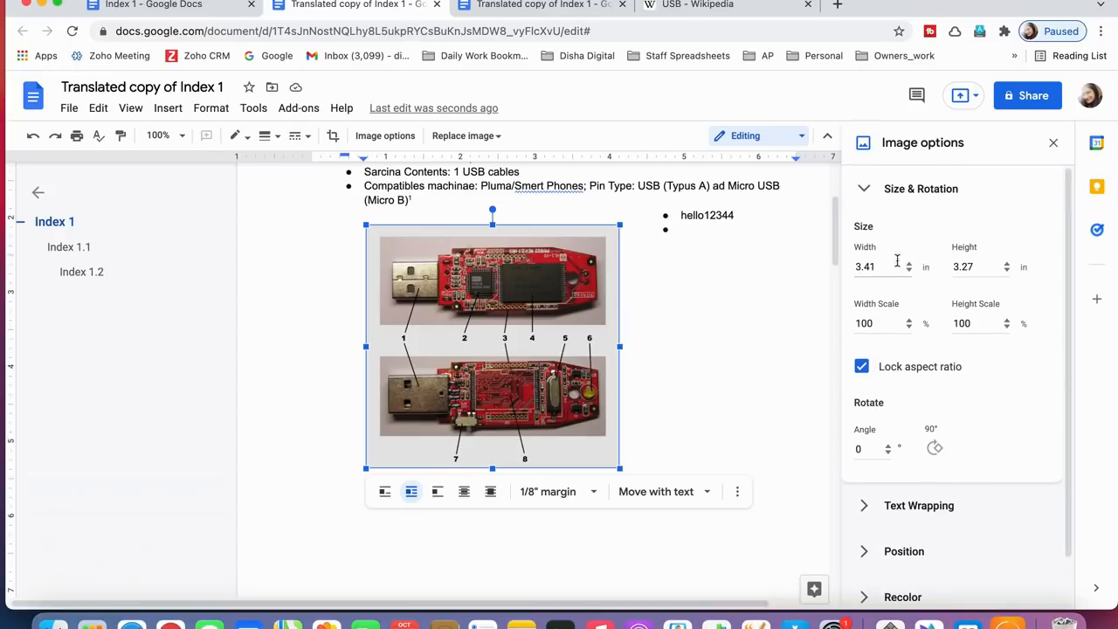
Step: Try the Inline with text wrapping style on the circuit board picture and undo it
scroll(895, 453, "down", 1)
left_click(895, 451)
scroll(897, 477, "down", 1)
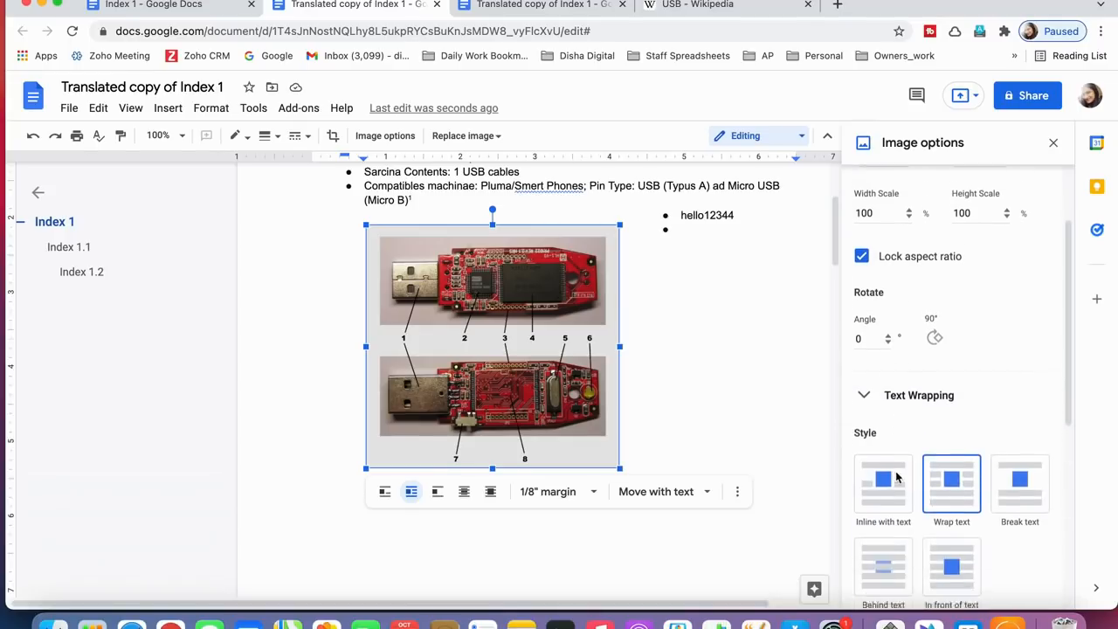
scroll(896, 477, "down", 1)
left_click(896, 435)
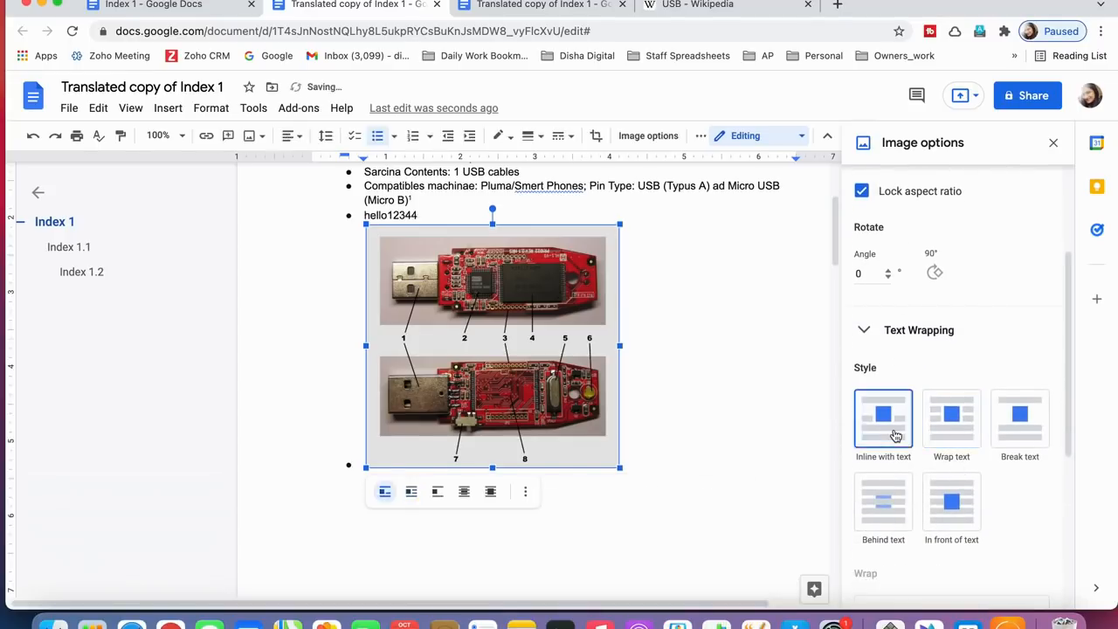
key("super+z")
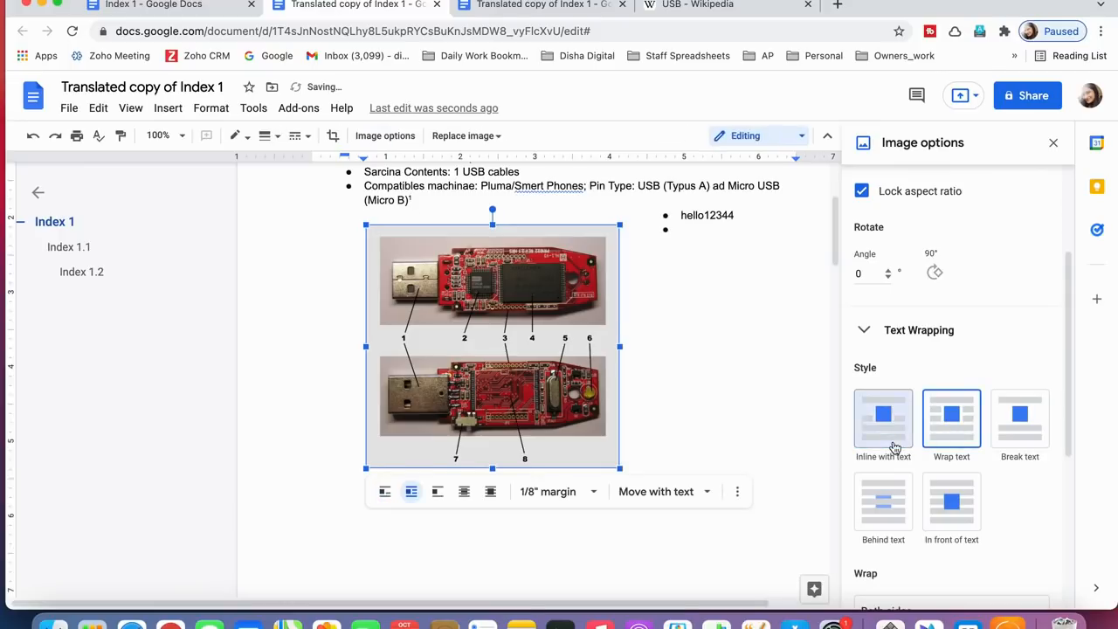
Step: Try the Break text, Behind text and In front of text styles on the picture, settling on Inline with text
left_click(893, 448)
left_click(1034, 430)
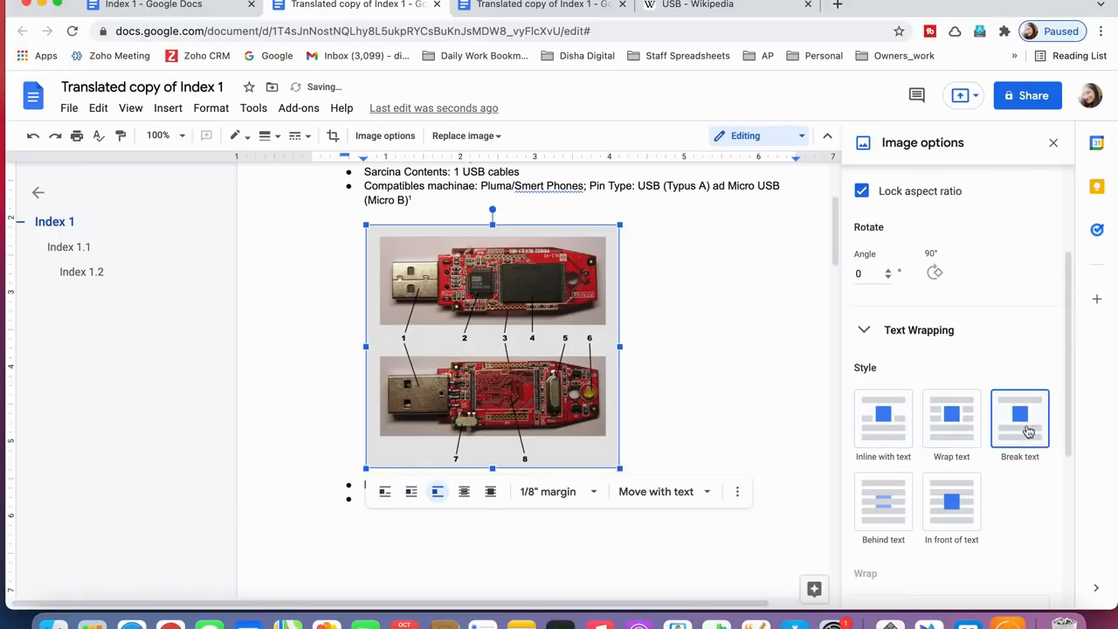
left_click(883, 505)
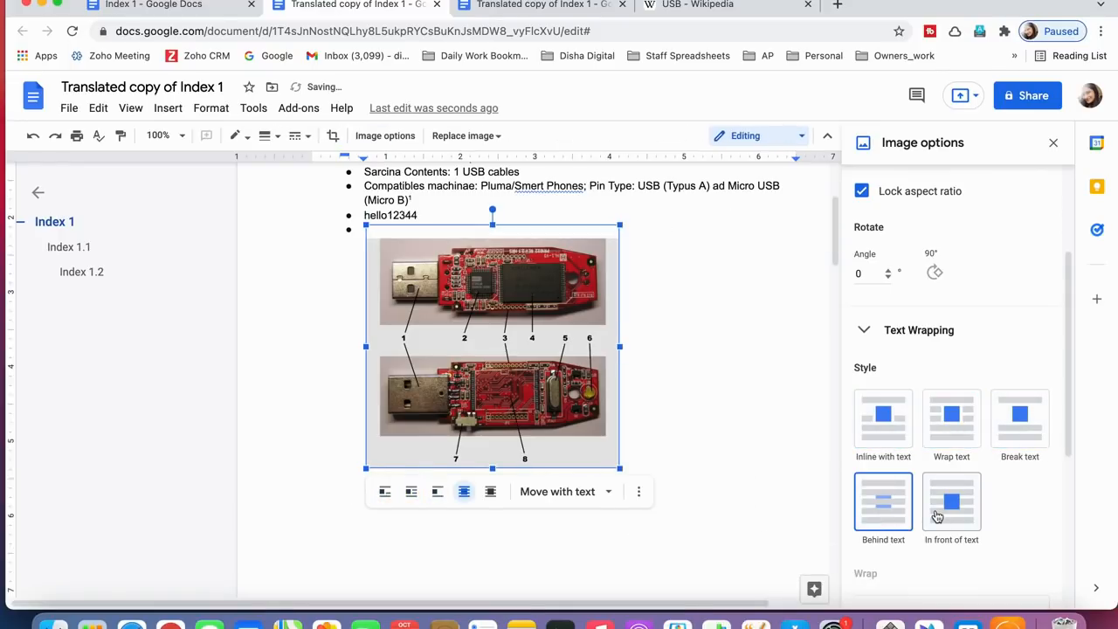
left_click(937, 517)
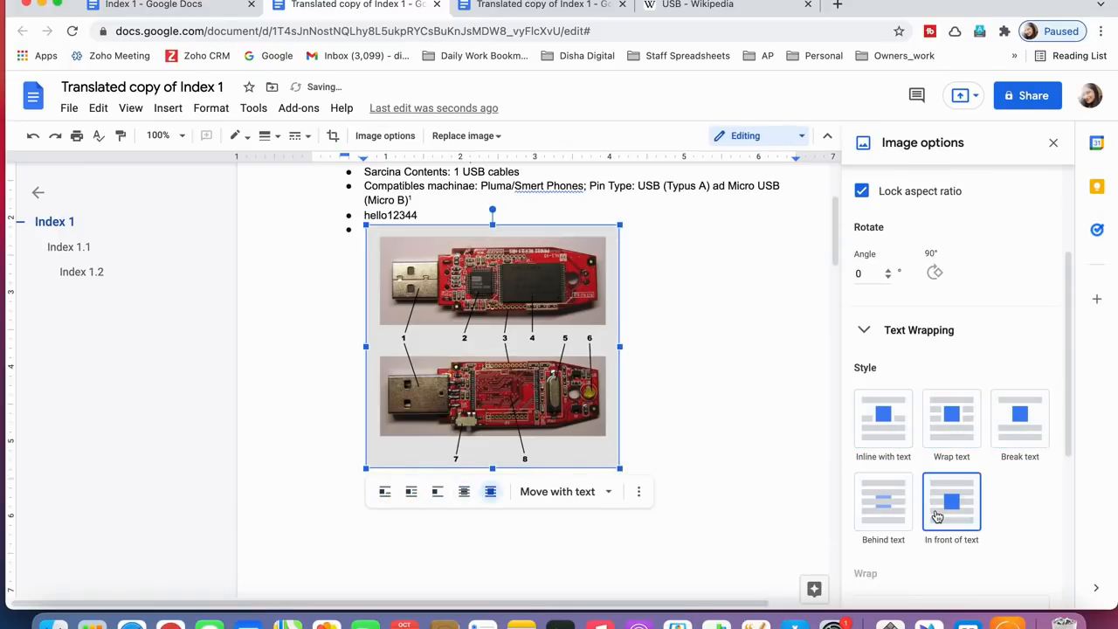
left_click(895, 460)
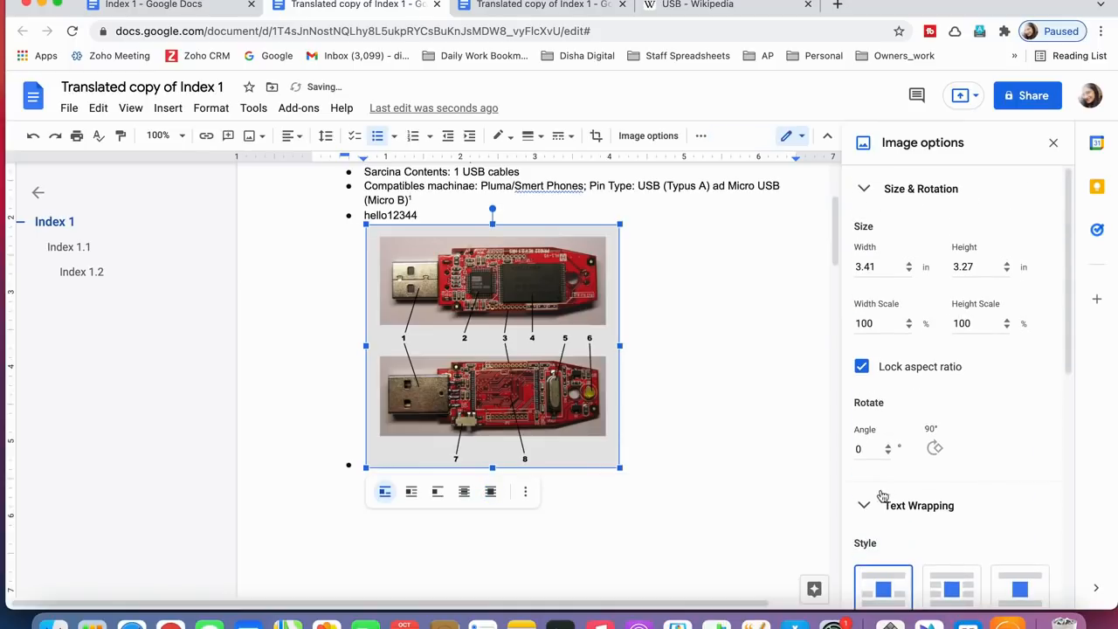
Step: Collapse the Text Wrapping and Size & Rotation sections and expand the picture's Adjustments section
left_click(883, 503)
scroll(874, 428, "down", 1)
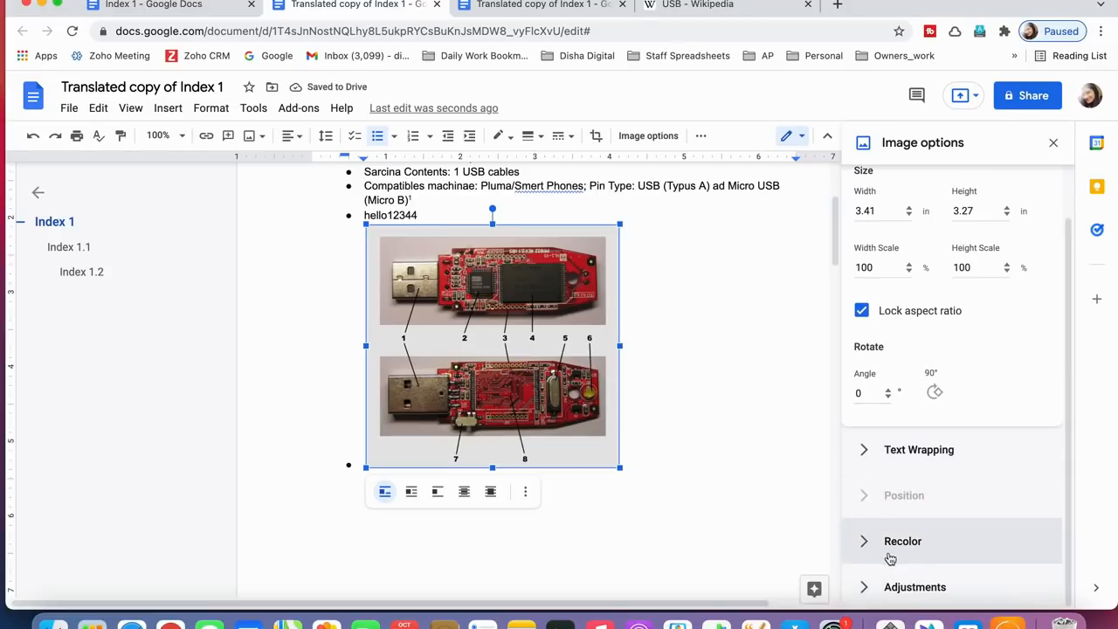
scroll(910, 358, "up", 1)
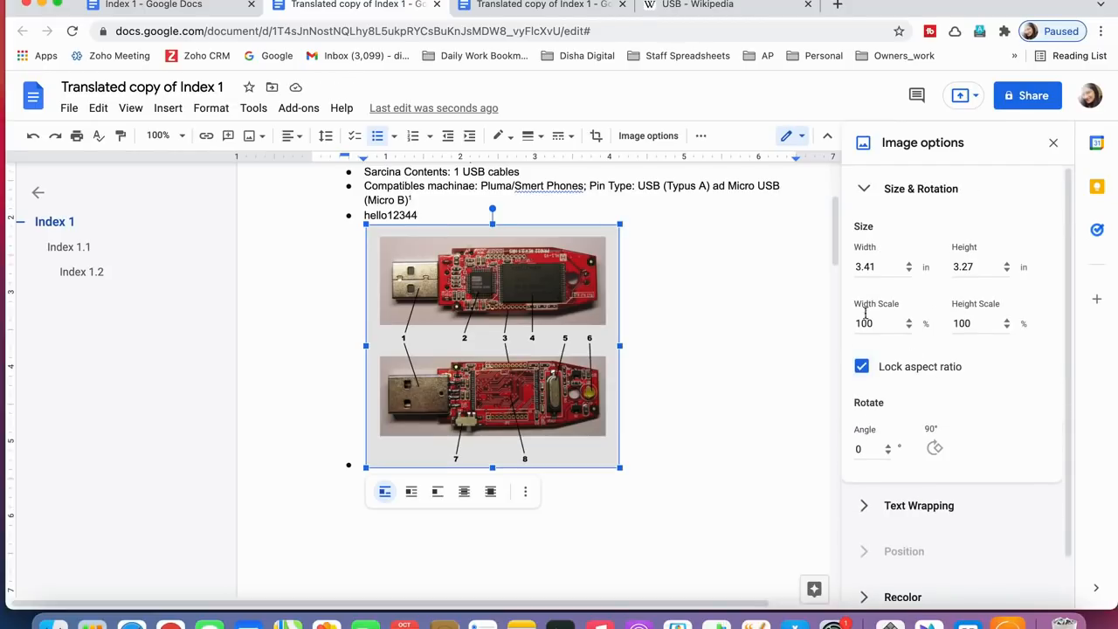
left_click(865, 192)
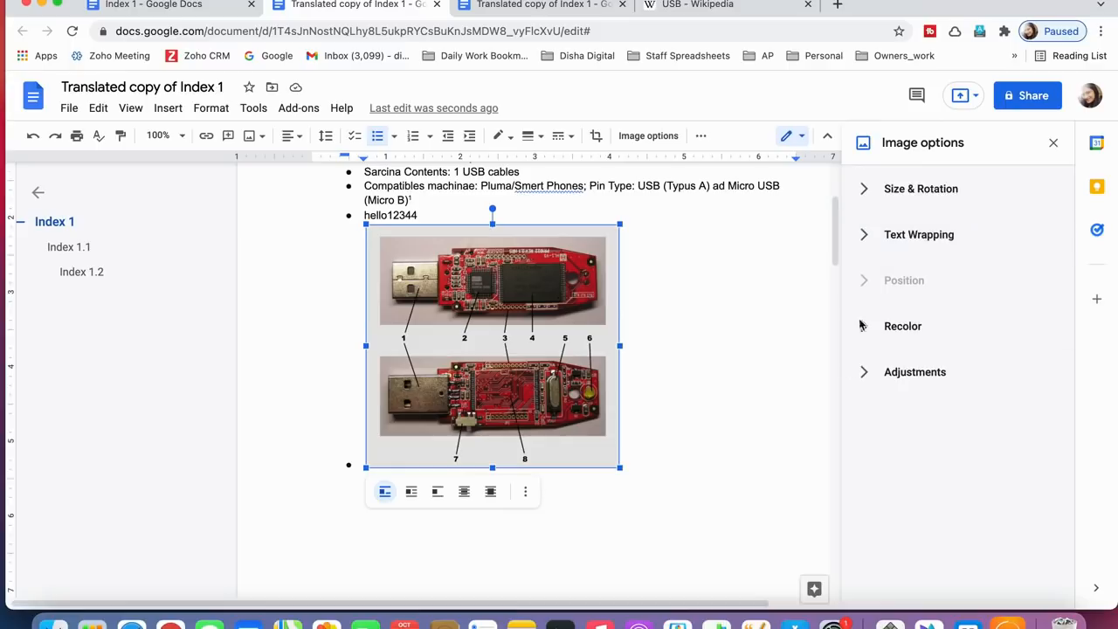
left_click(882, 374)
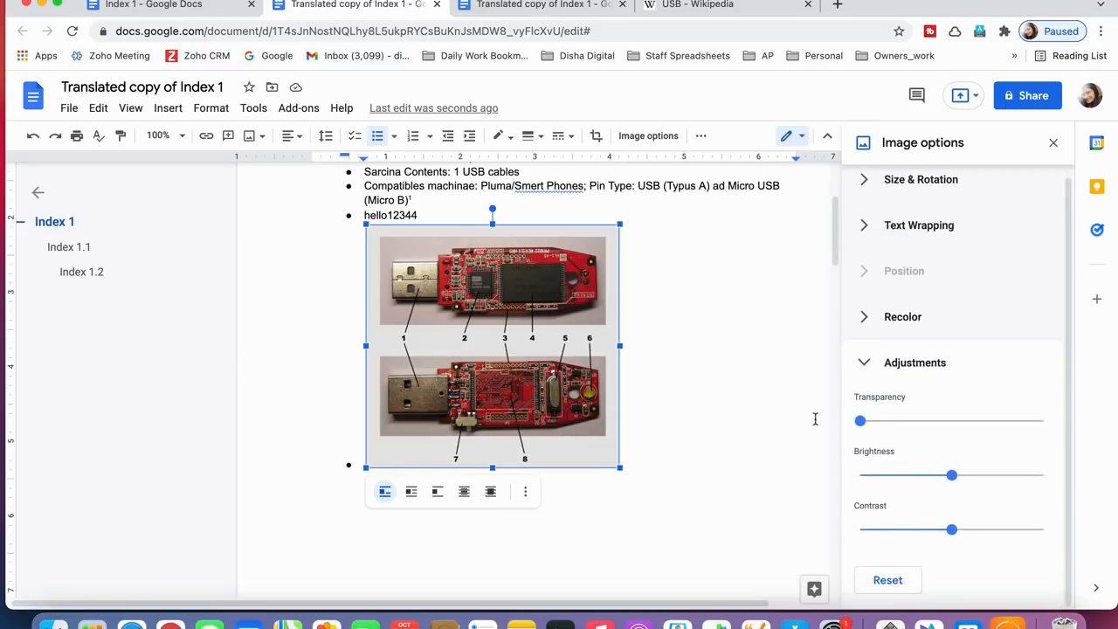
Step: Keep the picture's transparency at zero, raise its brightness well above the midpoint and its contrast slightly above the midpoint
scroll(889, 404, "up", 1)
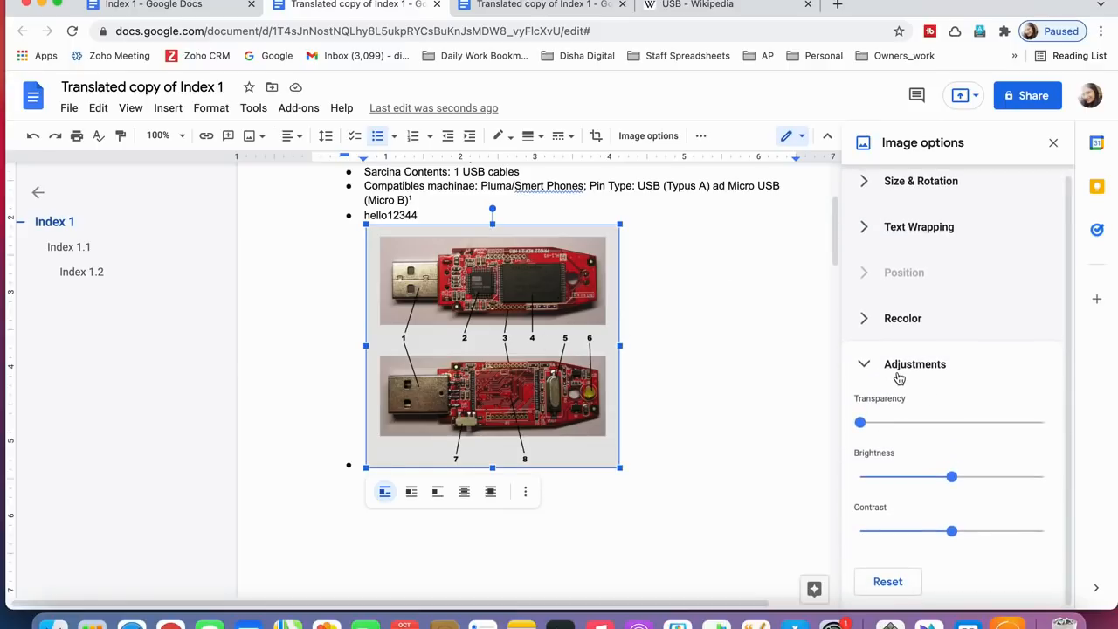
scroll(900, 379, "up", 5)
scroll(667, 382, "down", 2)
scroll(665, 381, "down", 5)
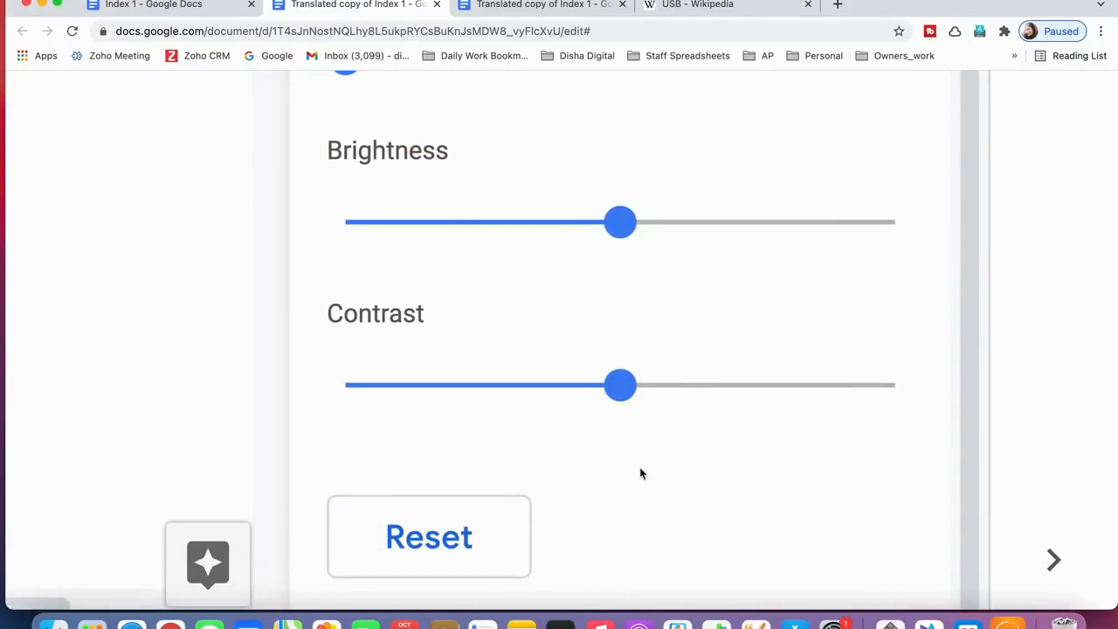
scroll(639, 474, "down", 5)
mouse_move(863, 427)
left_mouse_down()
mouse_move(1016, 429)
mouse_move(860, 422)
left_mouse_up()
left_click_drag(956, 483, 988, 479)
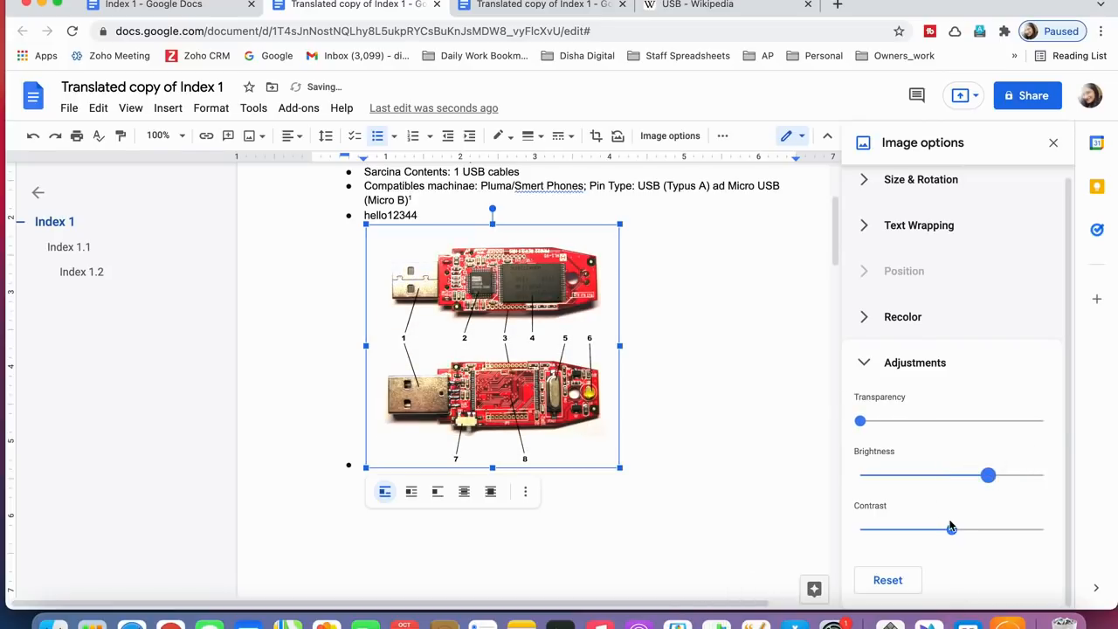
left_click_drag(952, 533, 973, 531)
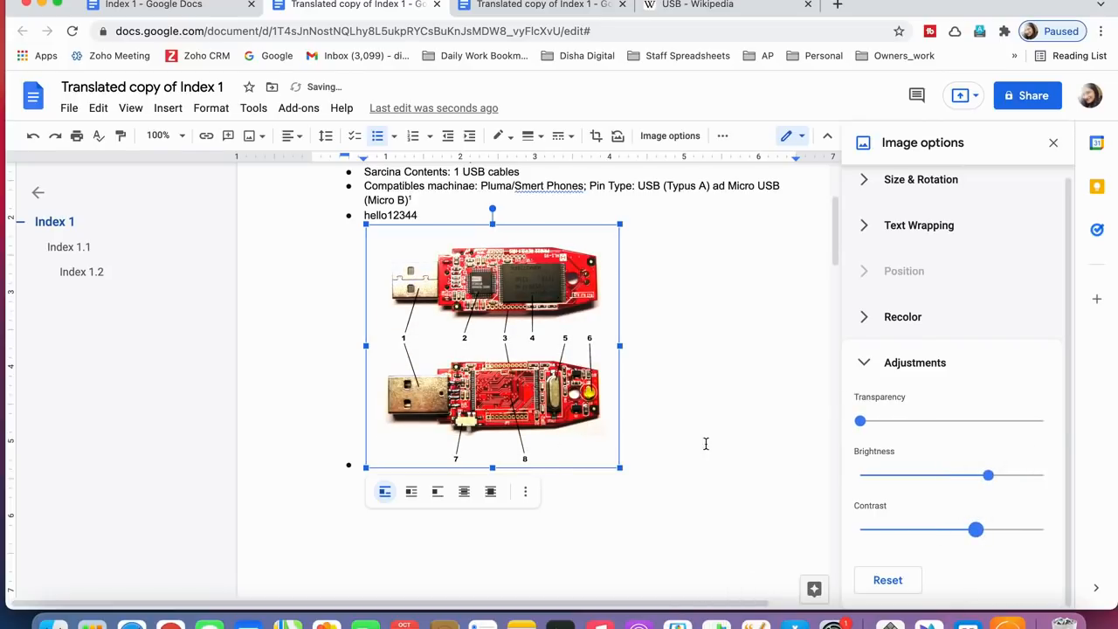
Step: Deselect the adjusted picture, check how it looks on the first page and close the image options
left_click(648, 480)
scroll(442, 480, "down", 5)
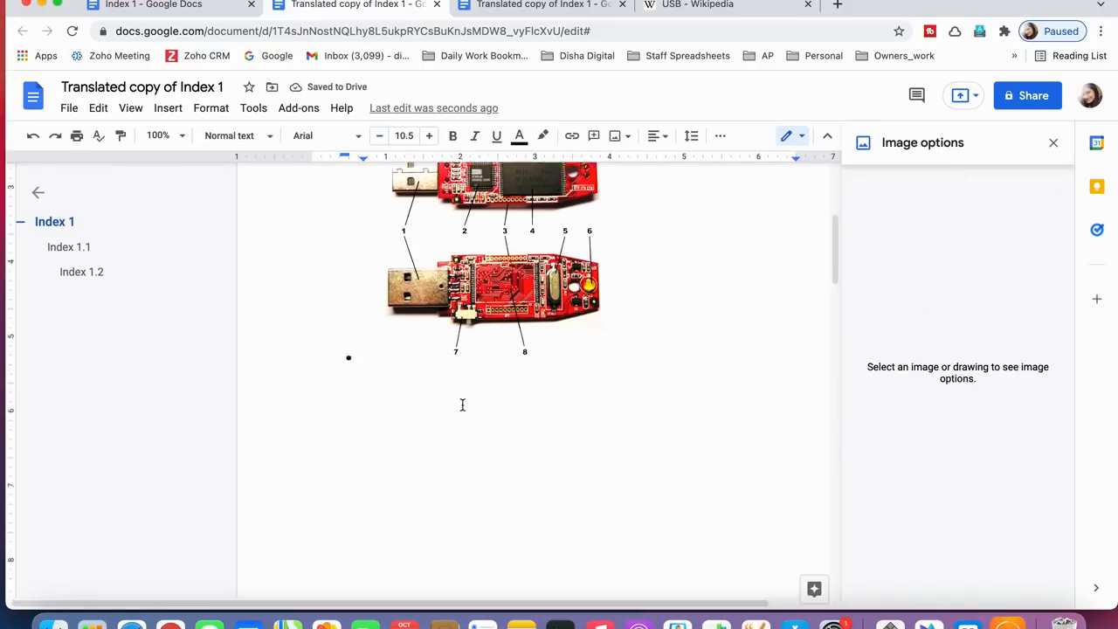
scroll(499, 500, "up", 10)
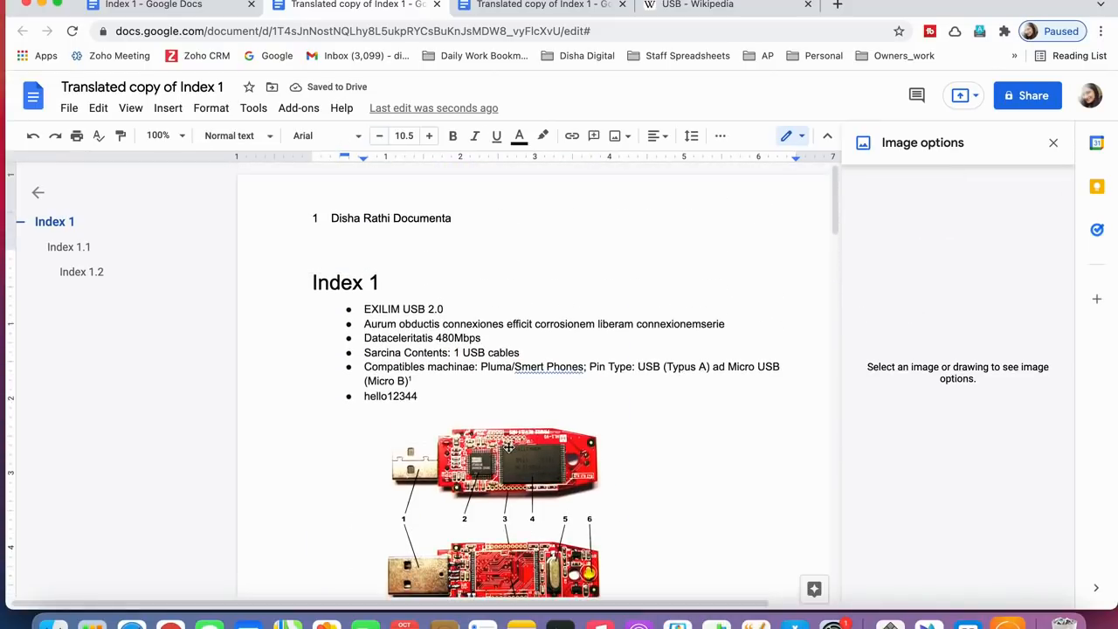
scroll(512, 447, "down", 5)
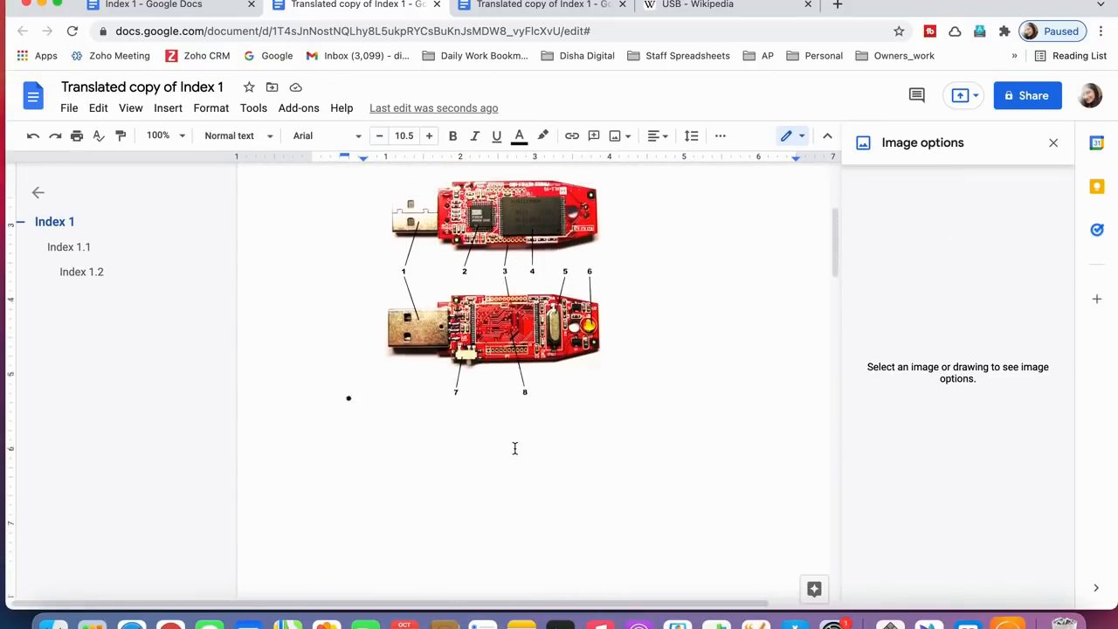
scroll(514, 448, "up", 1)
scroll(514, 449, "up", 5)
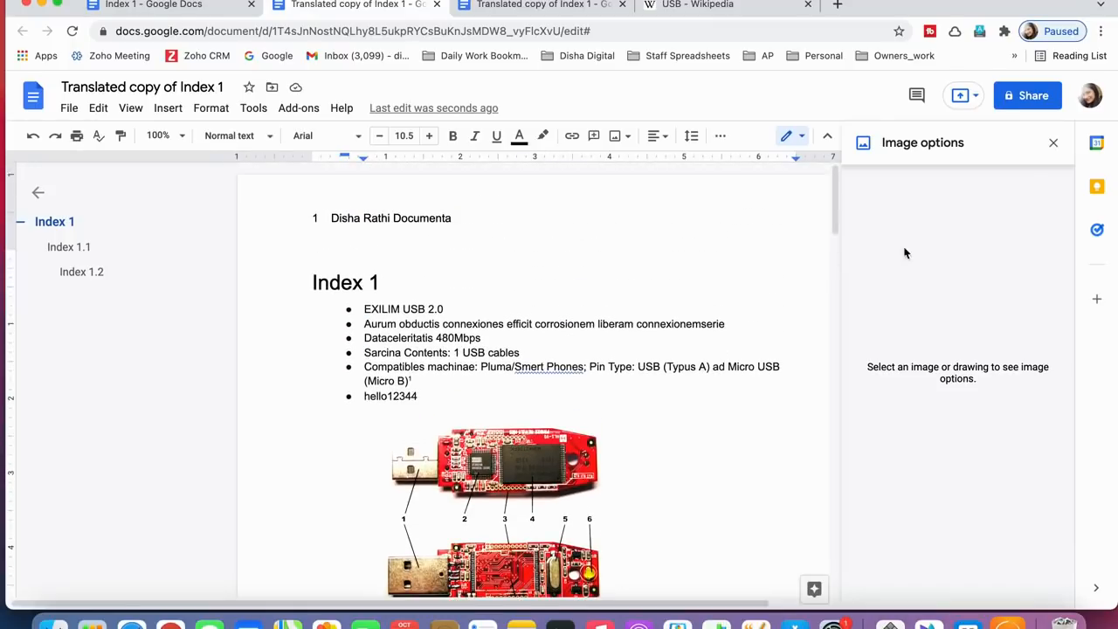
left_click(1054, 144)
Step: Download the translated document as a PDF Document (.pdf) and open the downloaded file
scroll(512, 390, "down", 10)
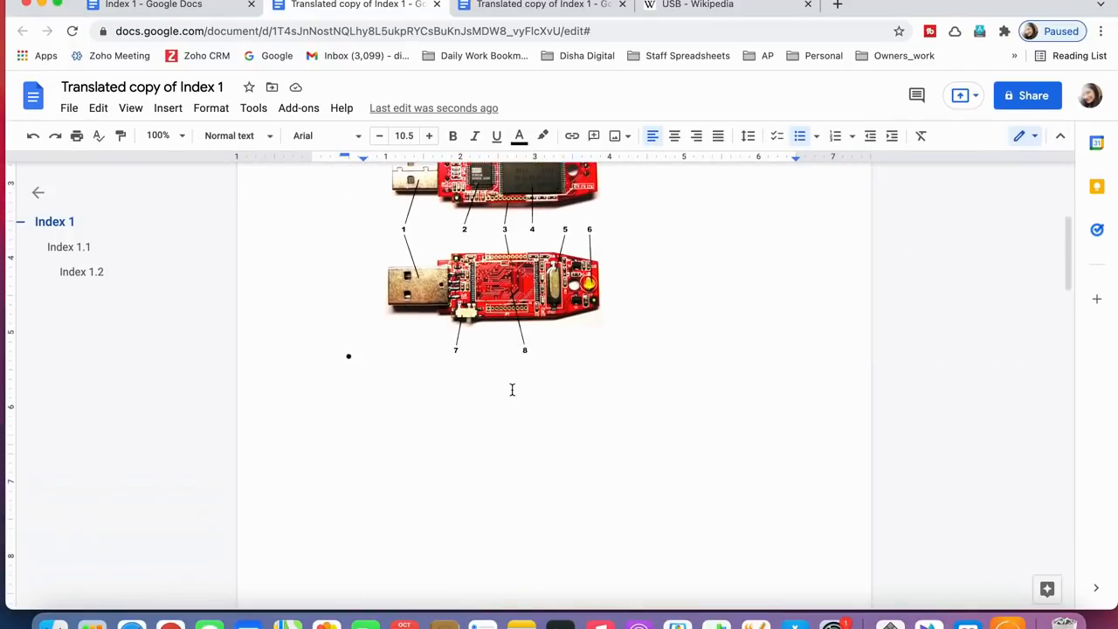
scroll(434, 389, "down", 5)
scroll(436, 390, "up", 5)
scroll(436, 390, "up", 10)
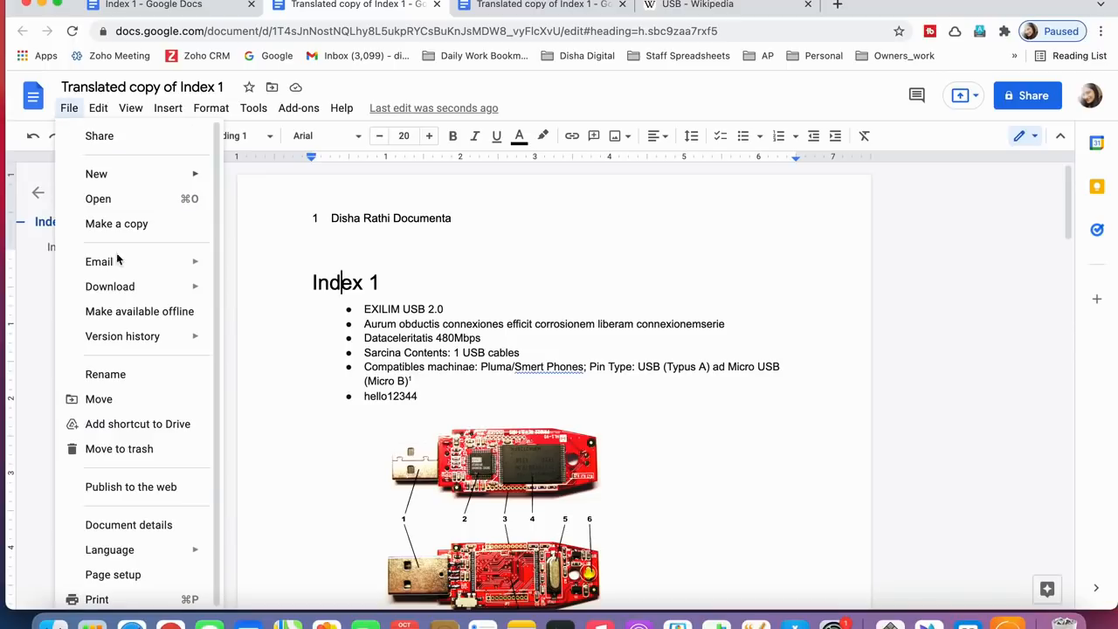
mouse_move(153, 295)
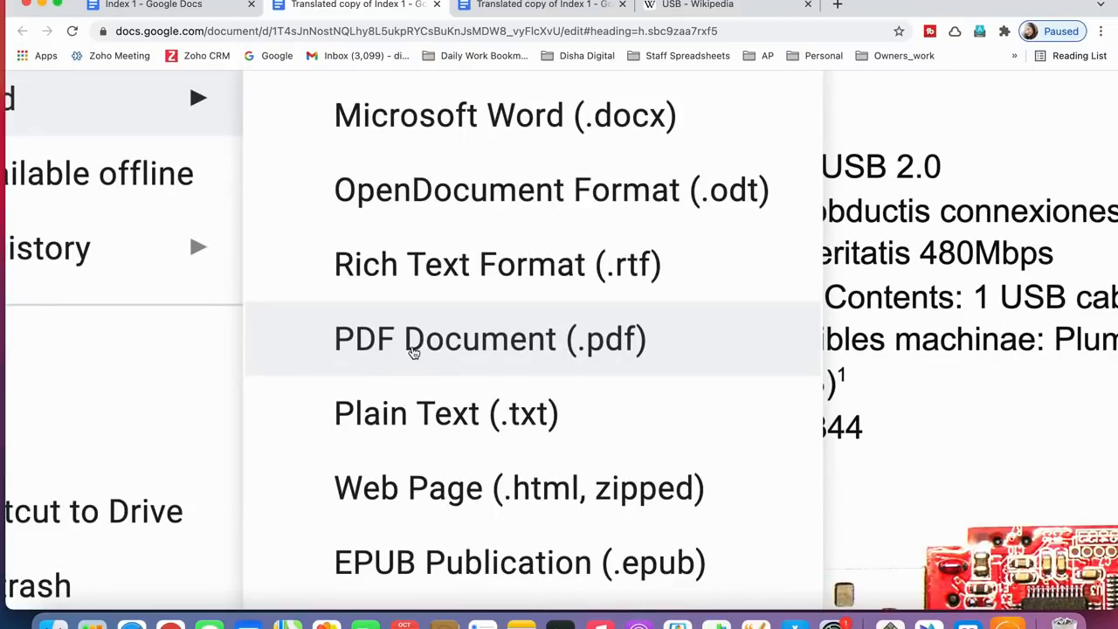
left_click(423, 349)
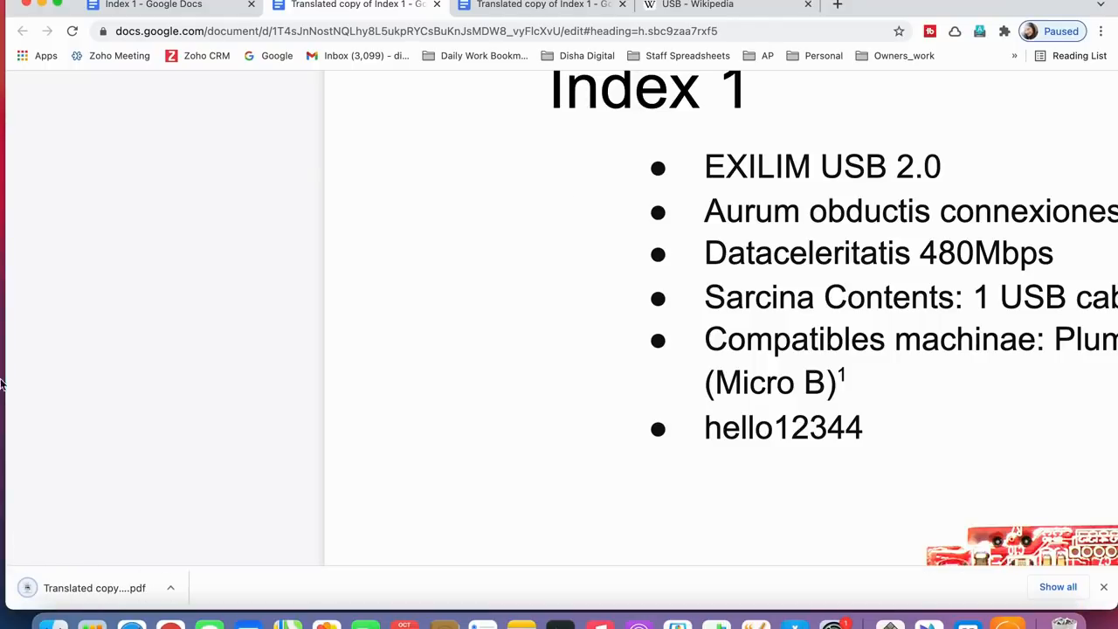
left_click(111, 592)
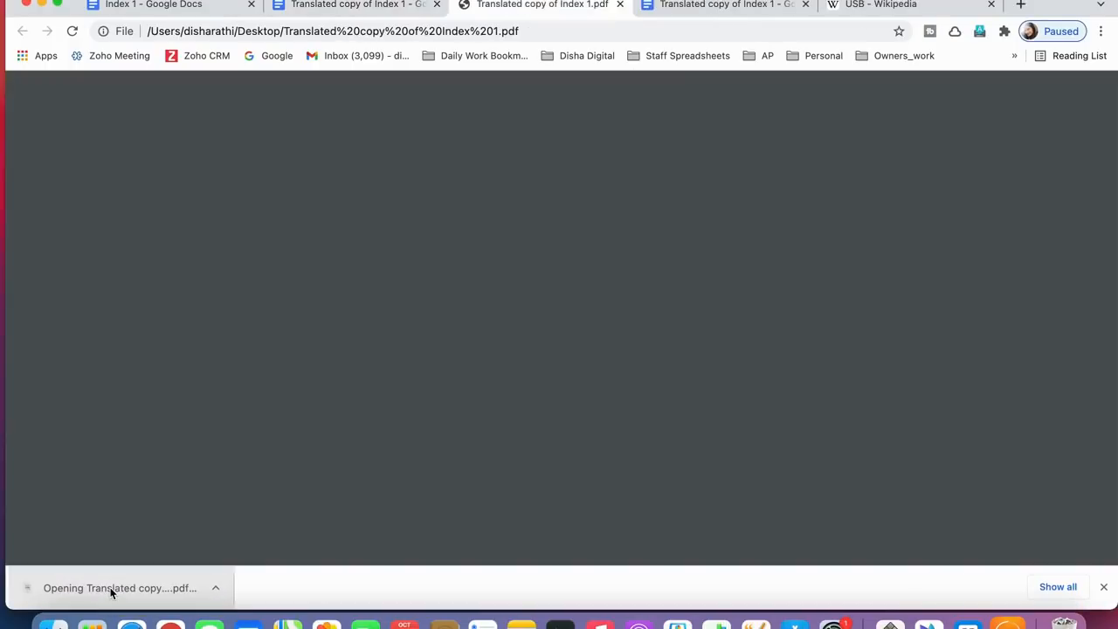
Step: Look through the pages of the downloaded PDF, checking the header, picture and footnote, and return to its first page
scroll(542, 334, "down", 5)
scroll(542, 332, "down", 5)
scroll(541, 332, "up", 12)
scroll(535, 257, "down", 1)
scroll(536, 257, "down", 15)
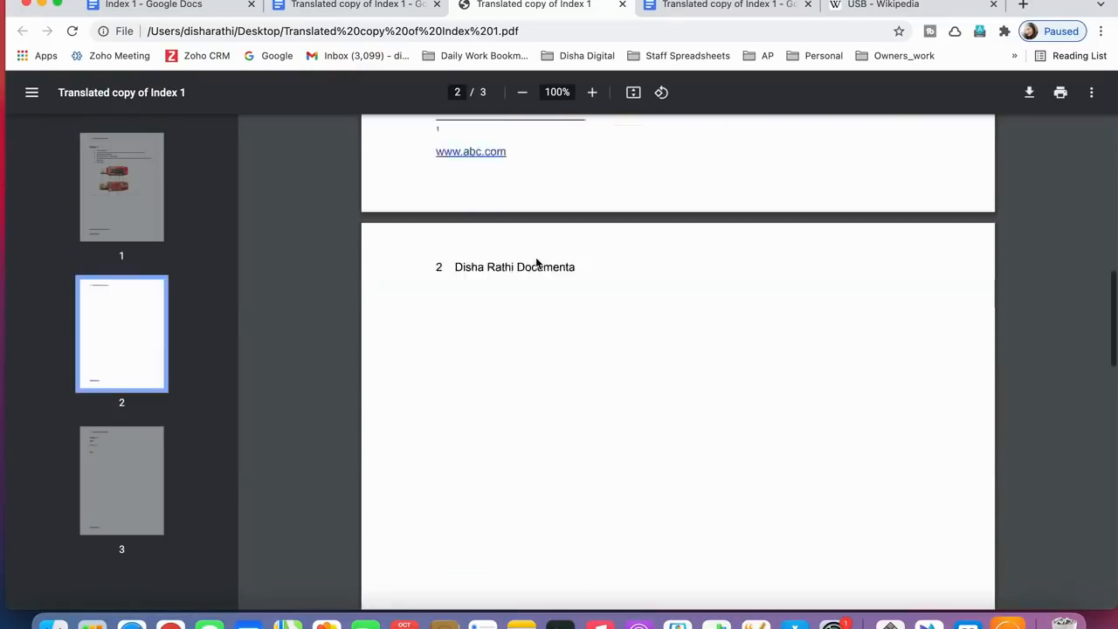
scroll(536, 255, "up", 20)
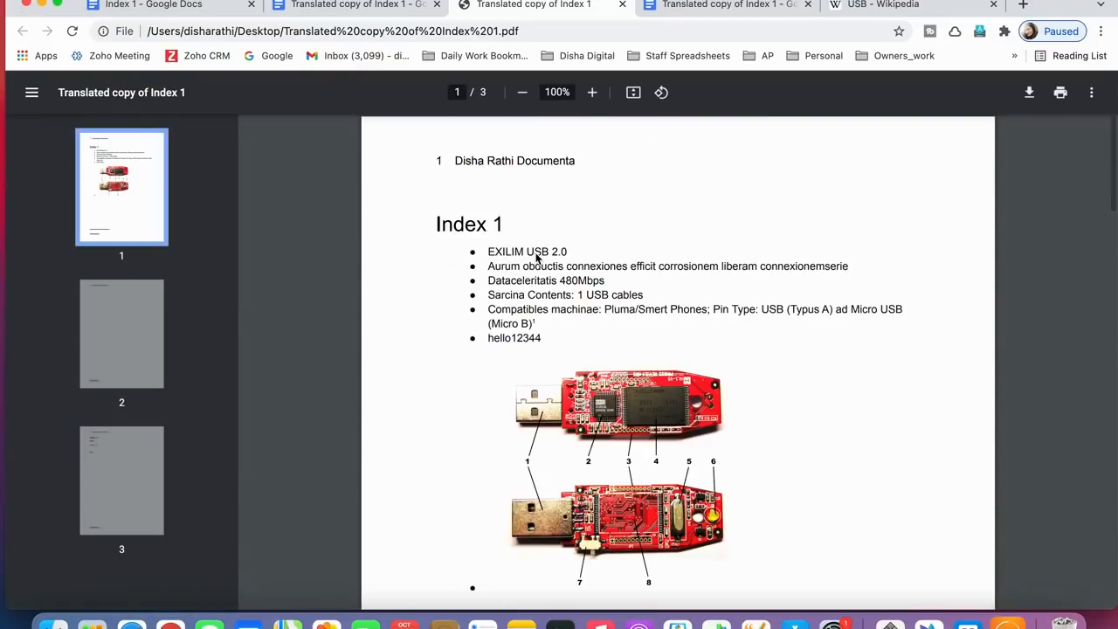
Step: Compare the translated Google Docs document with its PDF version by switching between them and reviewing their pages
left_click(354, 7)
double_click(518, 242)
scroll(517, 242, "down", 5)
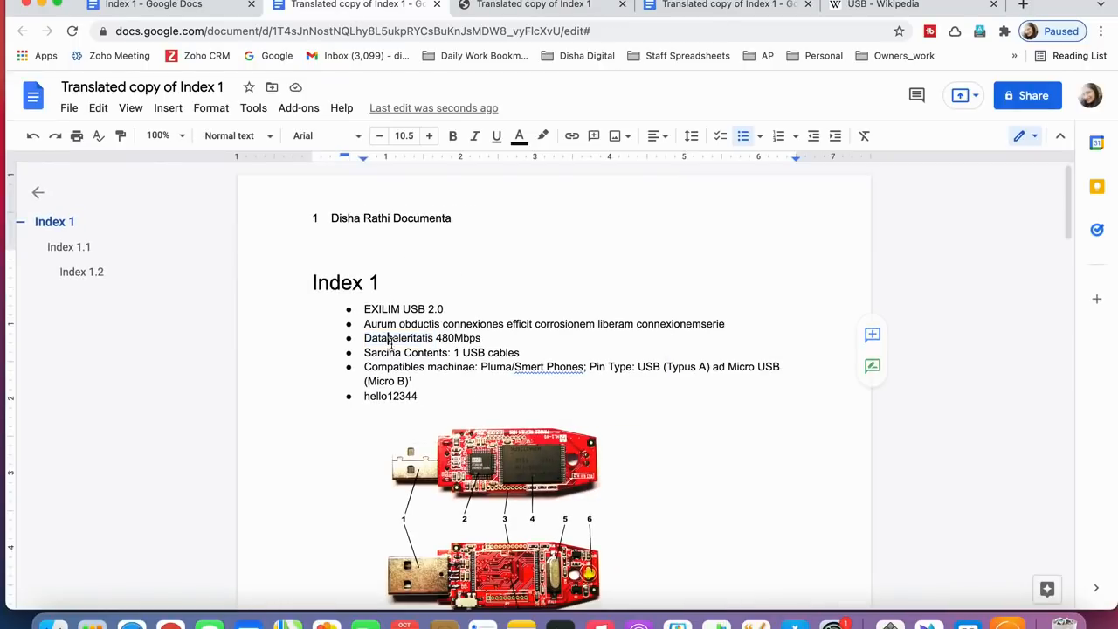
scroll(391, 341, "down", 4)
left_click(492, 10)
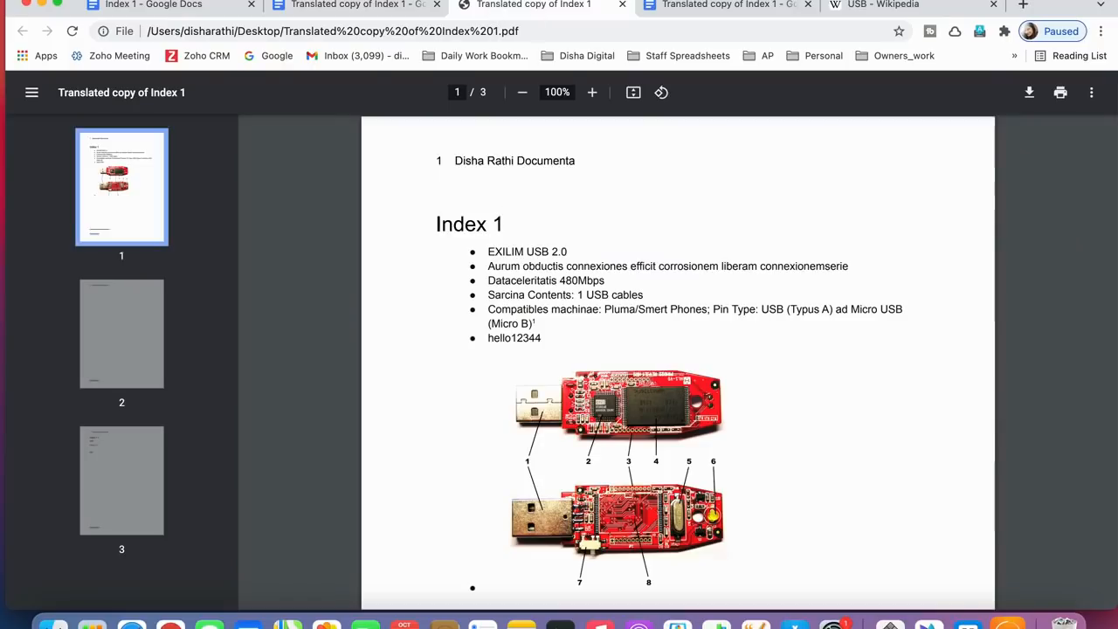
scroll(594, 308, "down", 10)
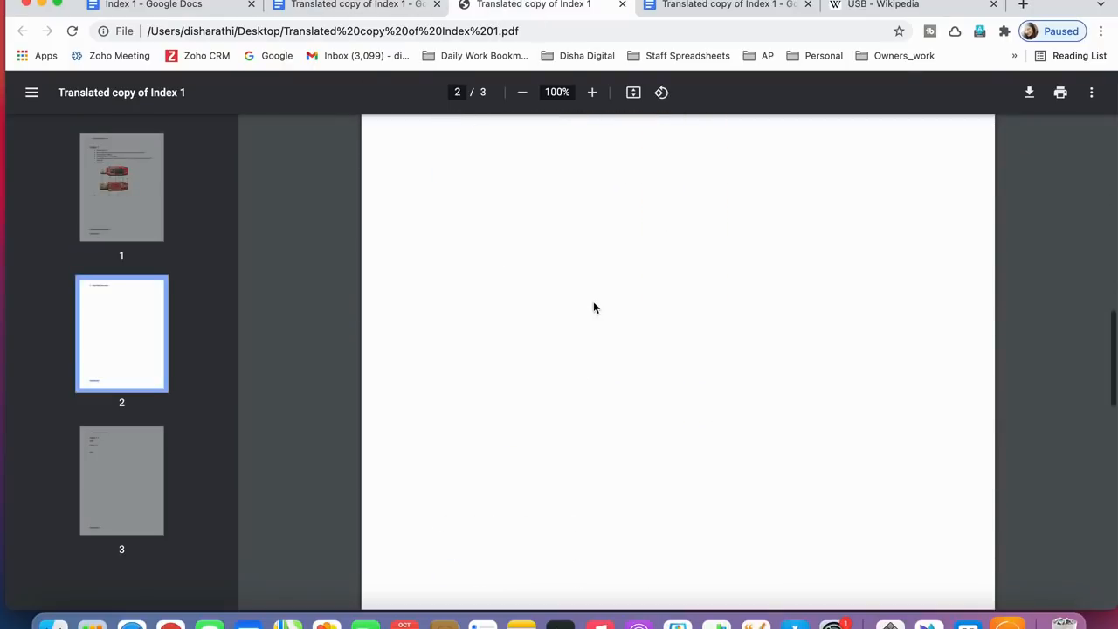
scroll(594, 307, "up", 10)
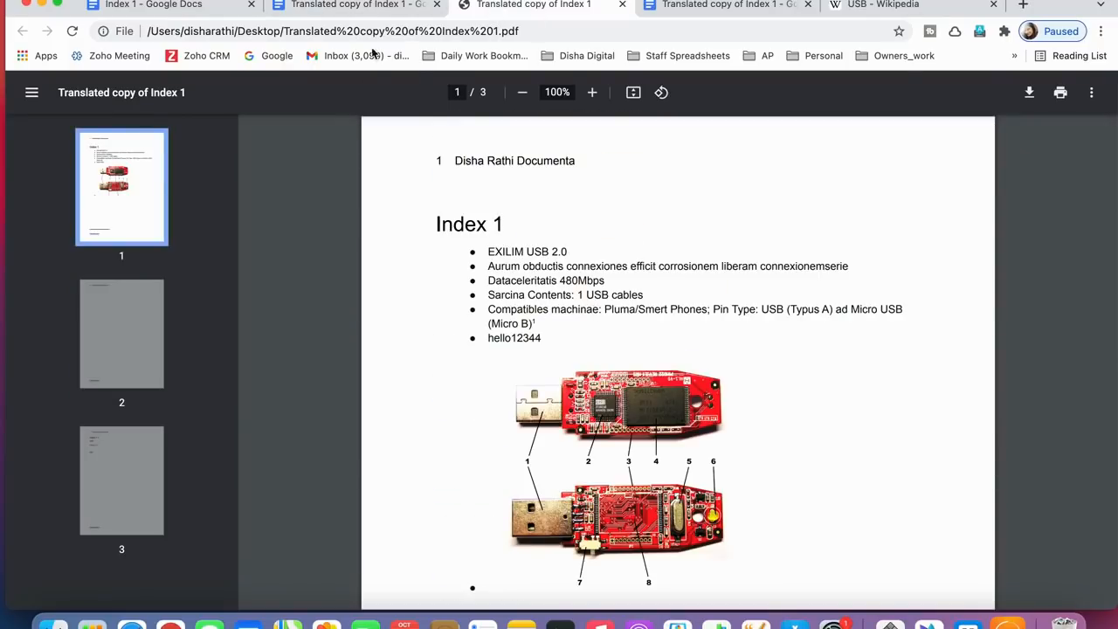